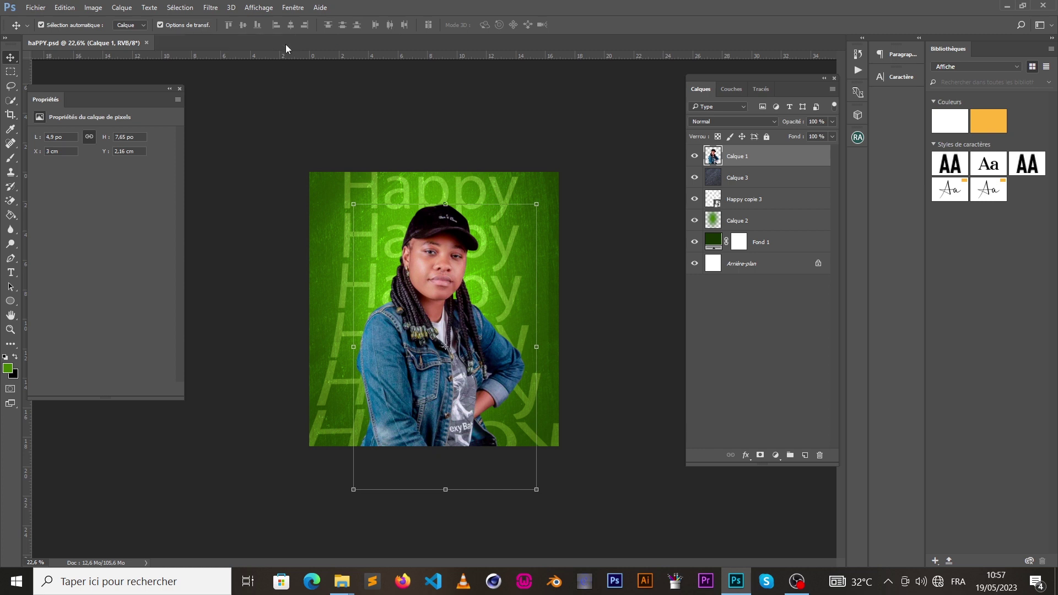
Dock the floating Properties panel in the column of collapsed panels.
{"action": "left_click_drag", "start_coordinate": [88, 88], "coordinate": [858, 162]}
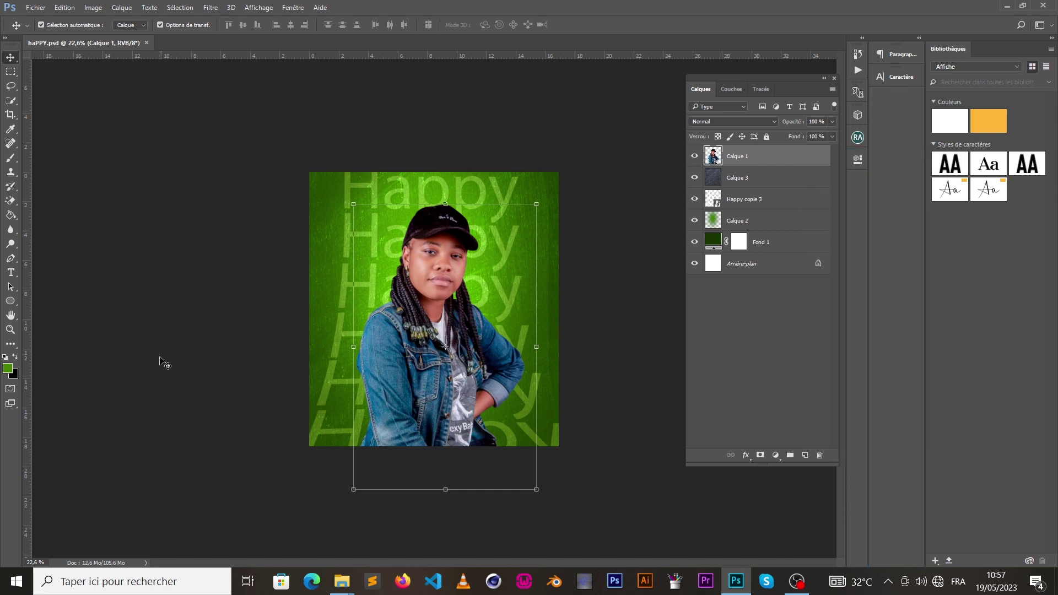
Examine the finished Happy poster up close and as a whole, including the portrait, repeated text and green background.
{"action": "left_click", "coordinate": [10, 330]}
{"action": "left_click_drag", "start_coordinate": [437, 261], "coordinate": [481, 255]}
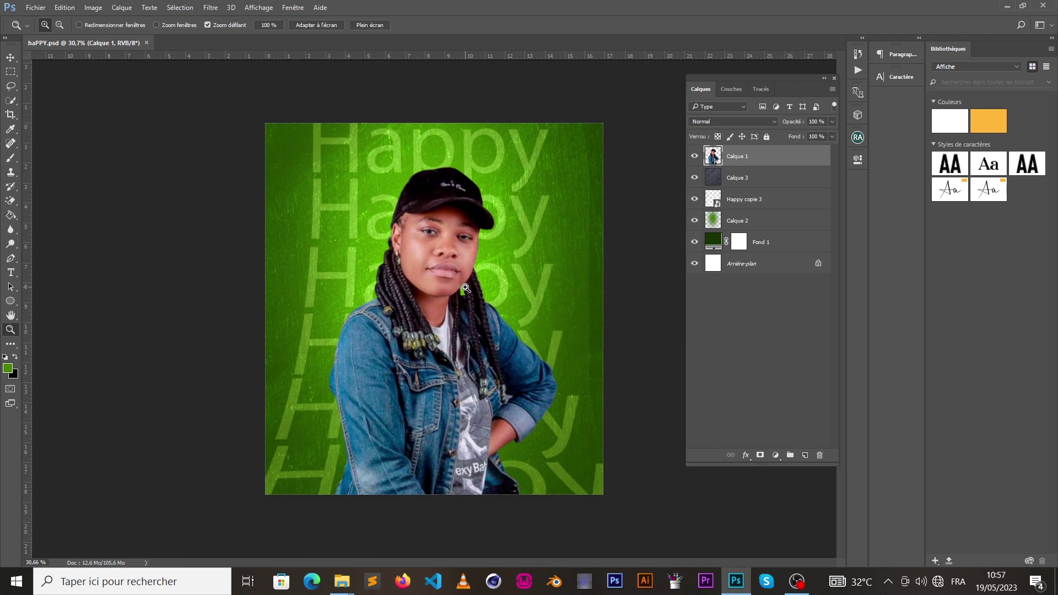
{"action": "left_click_drag", "start_coordinate": [472, 206], "coordinate": [518, 229]}
{"action": "left_click_drag", "start_coordinate": [440, 195], "coordinate": [459, 180]}
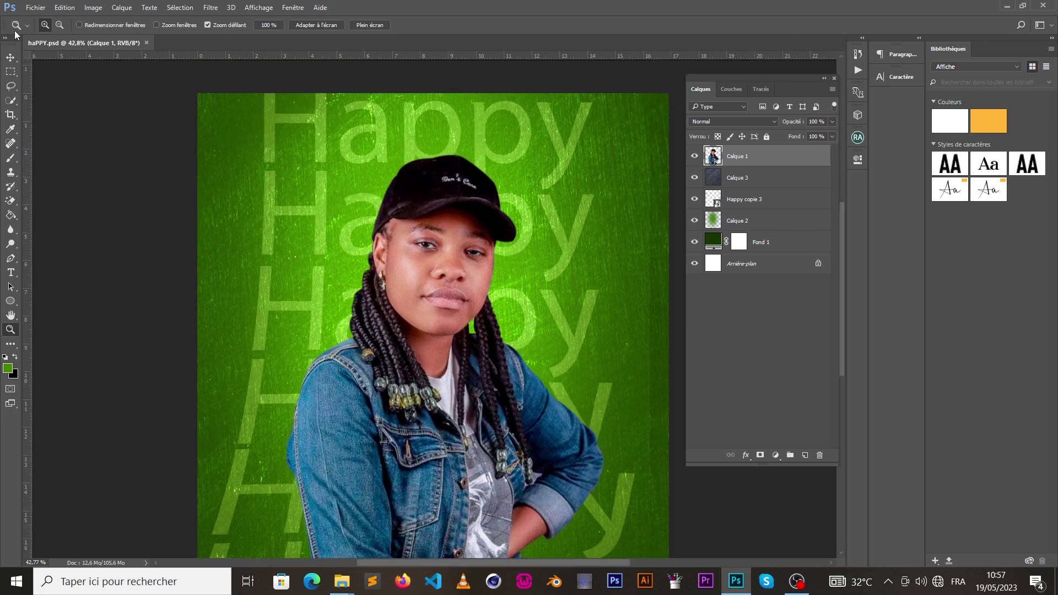
{"action": "left_click", "coordinate": [11, 57]}
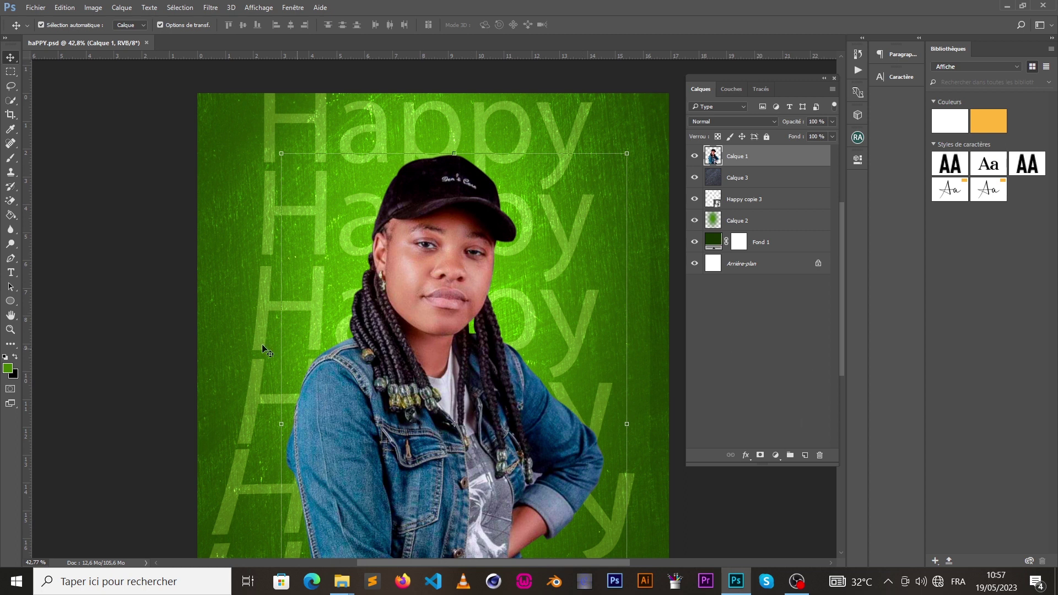
{"action": "left_click", "coordinate": [11, 330]}
{"action": "mouse_move", "coordinate": [475, 208]}
{"action": "left_mouse_down"}
{"action": "mouse_move", "coordinate": [488, 209]}
{"action": "mouse_move", "coordinate": [459, 213]}
{"action": "mouse_move", "coordinate": [483, 220]}
{"action": "mouse_move", "coordinate": [445, 224]}
{"action": "mouse_move", "coordinate": [480, 221]}
{"action": "left_mouse_up"}
{"action": "left_click", "coordinate": [10, 57]}
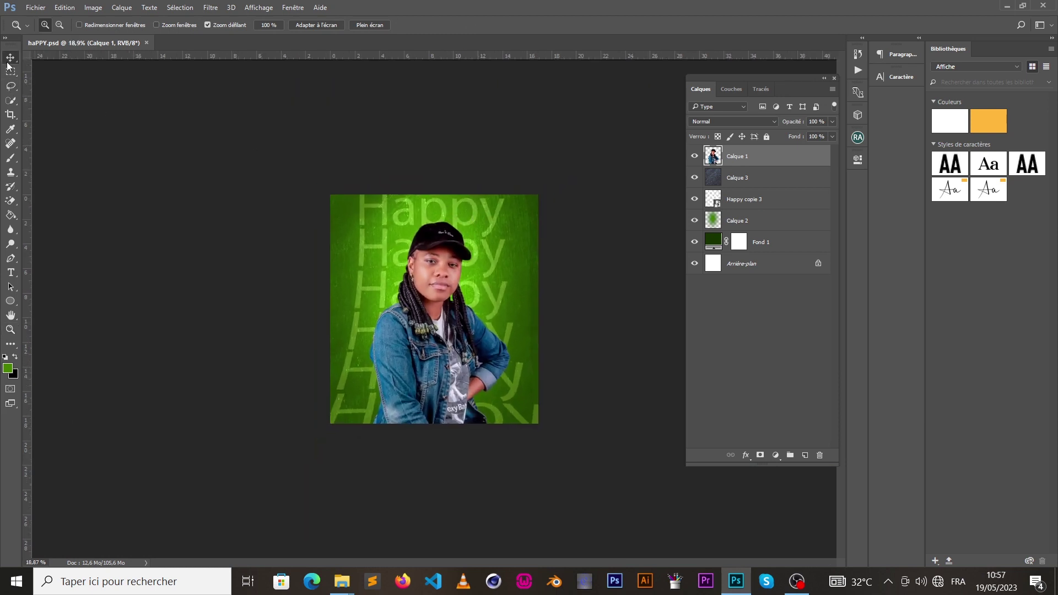
{"action": "left_click", "coordinate": [196, 106]}
{"action": "left_click", "coordinate": [10, 330]}
{"action": "left_click_drag", "start_coordinate": [489, 243], "coordinate": [465, 219]}
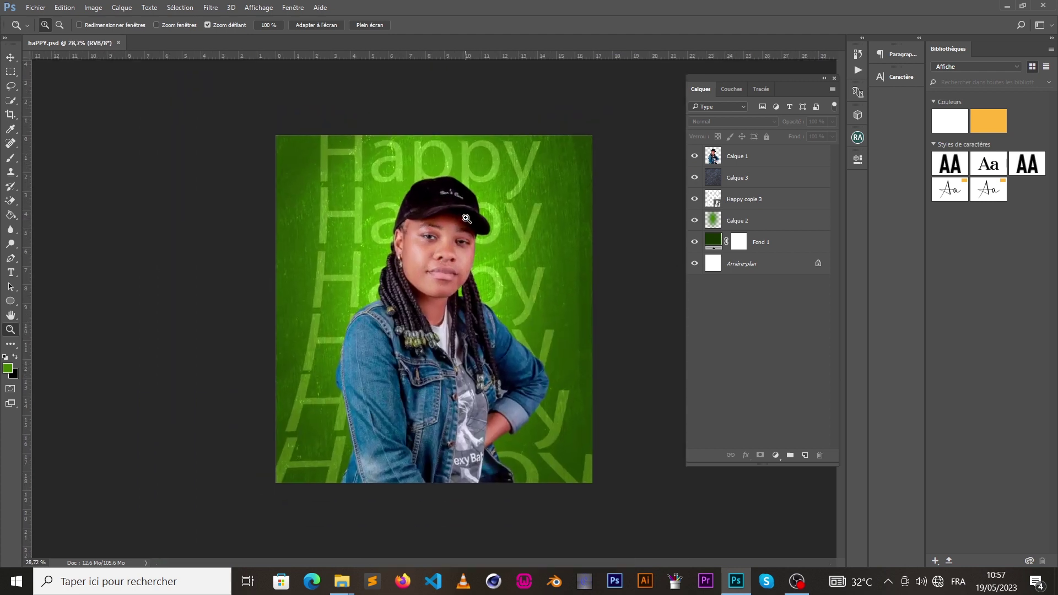
{"action": "key", "text": "ctrl+plus"}
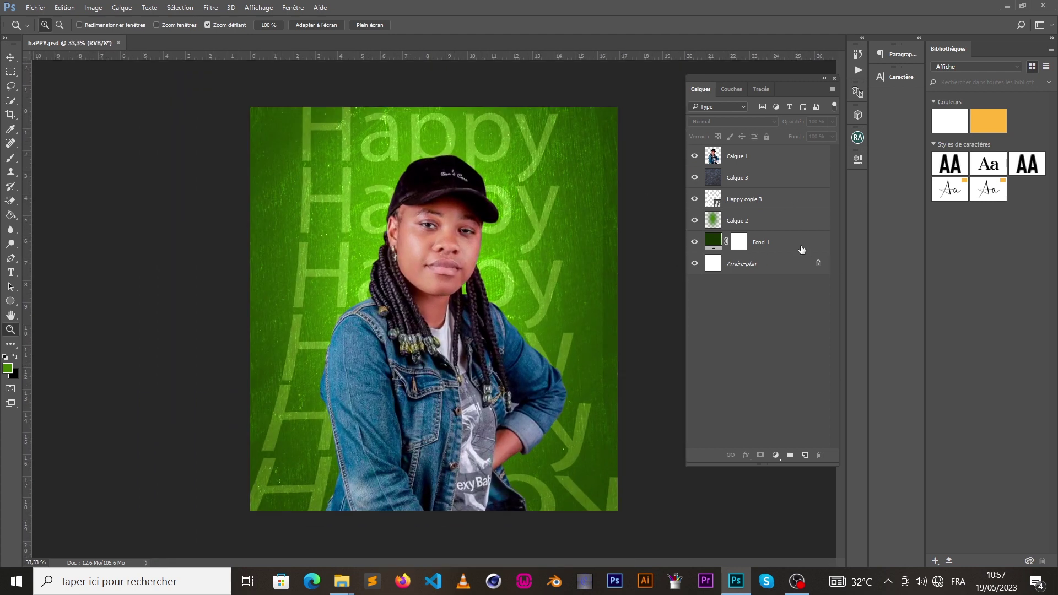
Hide the layers Calque 1, Calque 3, Happy copie 3 and Calque 2, leaving the dark green fill showing.
{"action": "left_click_drag", "start_coordinate": [697, 159], "coordinate": [694, 227]}
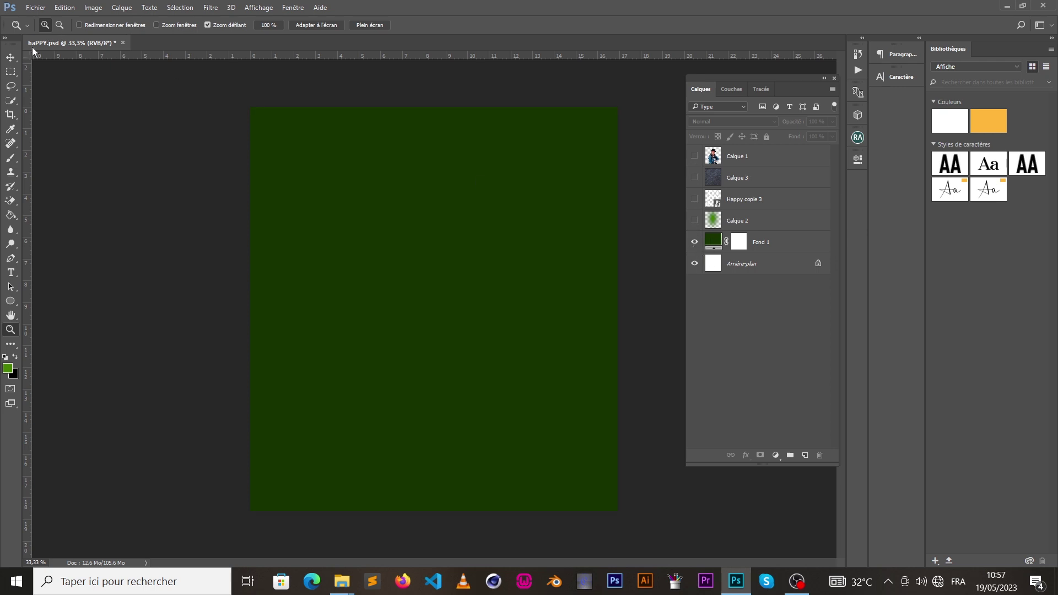
{"action": "key", "text": "v"}
Review the size, resolution and resolution unit settings for a new document without creating one.
{"action": "left_click", "coordinate": [35, 7]}
{"action": "left_click", "coordinate": [39, 20]}
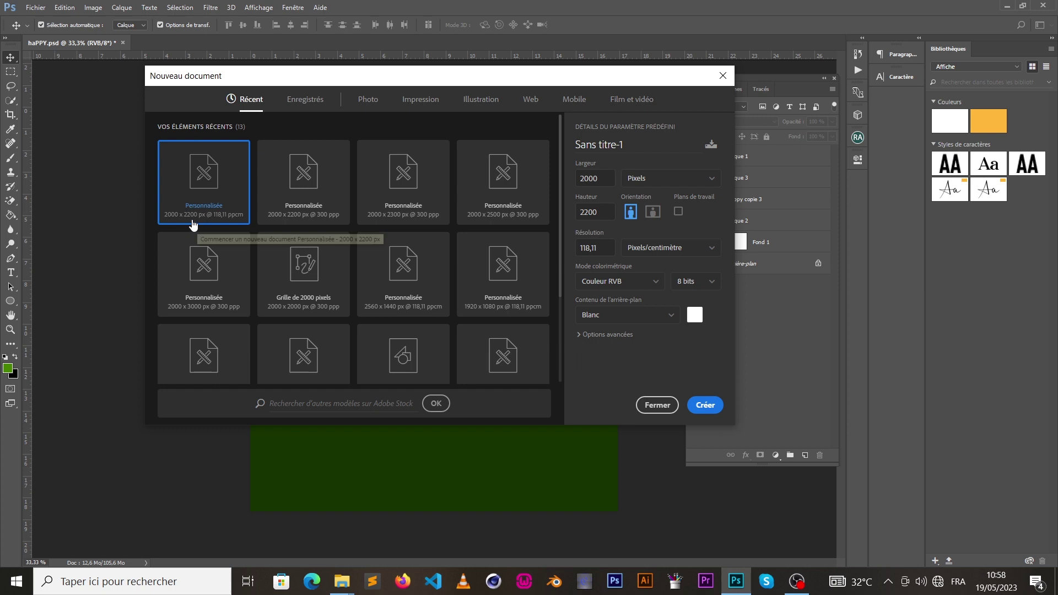
{"action": "left_click", "coordinate": [597, 243]}
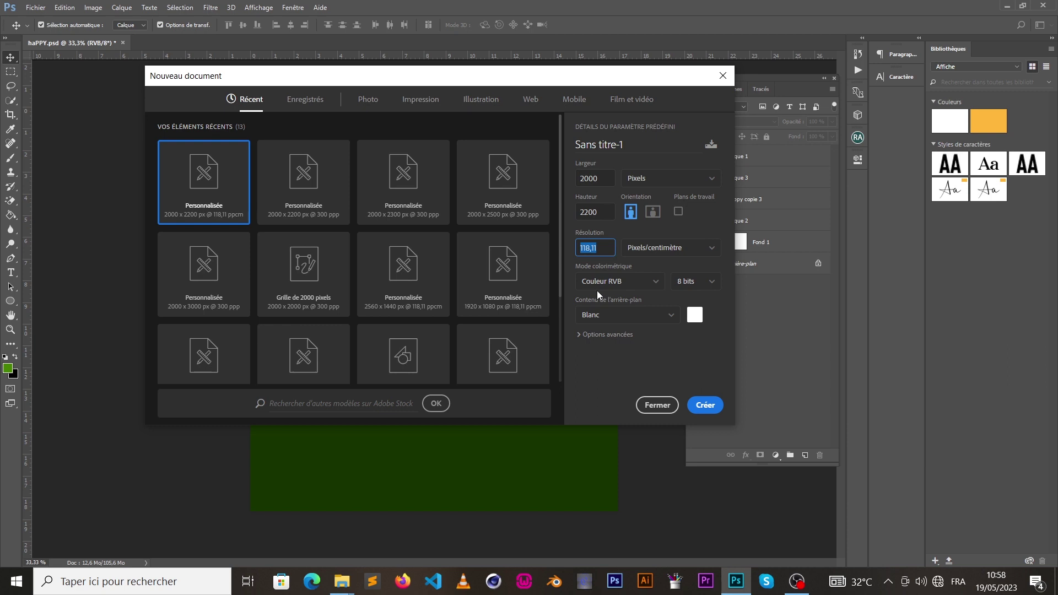
{"action": "left_click", "coordinate": [661, 248]}
{"action": "left_click", "coordinate": [667, 287]}
{"action": "left_click", "coordinate": [645, 405]}
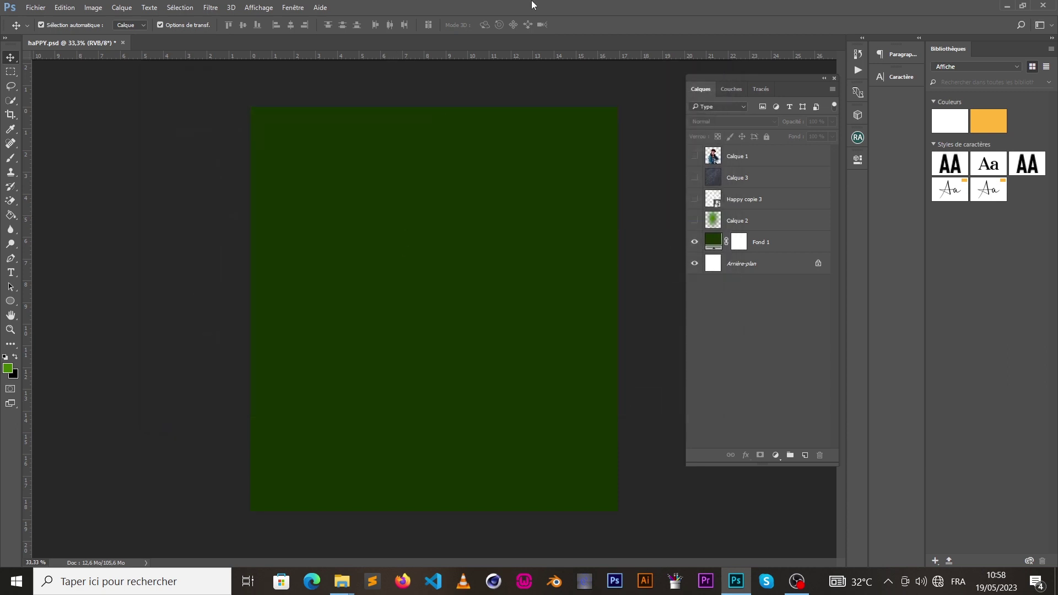
{"action": "left_click", "coordinate": [7, 368]}
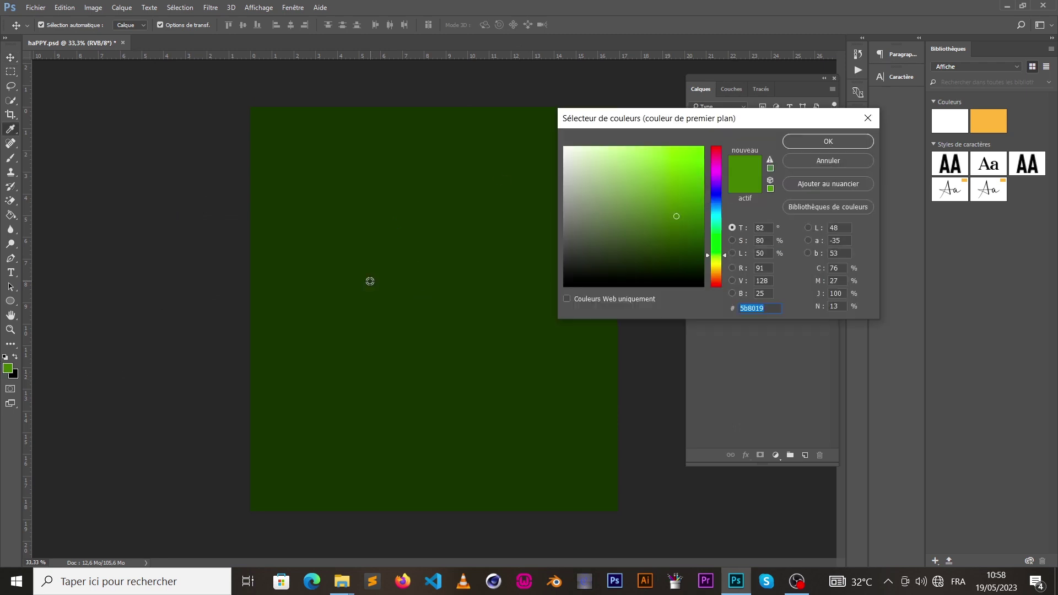
{"action": "double_click", "coordinate": [772, 310]}
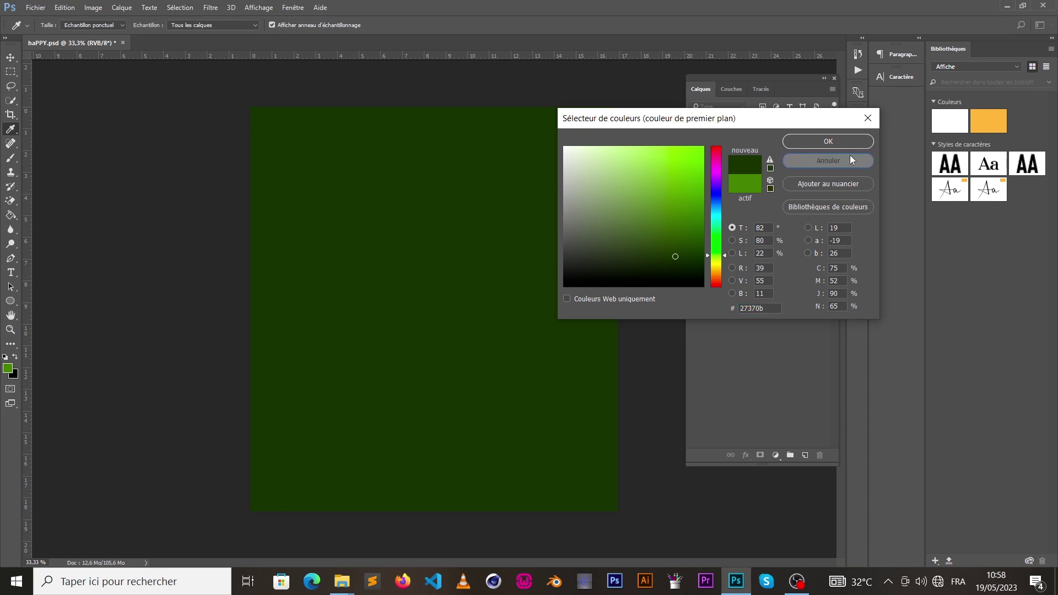
{"action": "left_click", "coordinate": [827, 161]}
Compare the canvas with and without the light green glow layer Calque 2.
{"action": "left_click", "coordinate": [696, 219]}
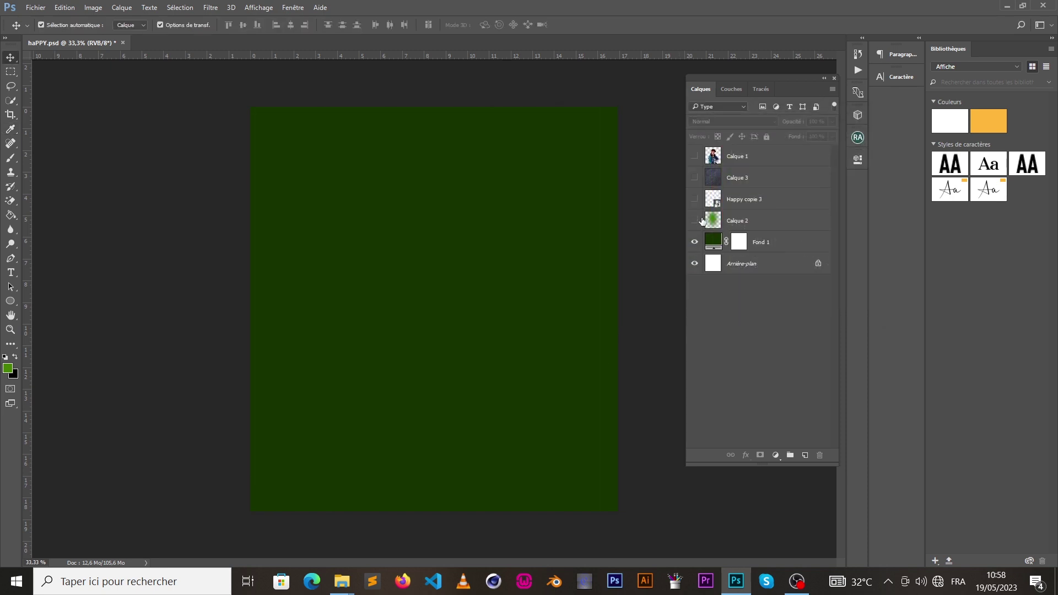
{"action": "left_click", "coordinate": [695, 220]}
{"action": "left_click", "coordinate": [694, 220]}
{"action": "left_click", "coordinate": [695, 220]}
Paint one large soft light green glow near the canvas centre with the Brush tool on a new layer.
{"action": "left_click", "coordinate": [9, 158]}
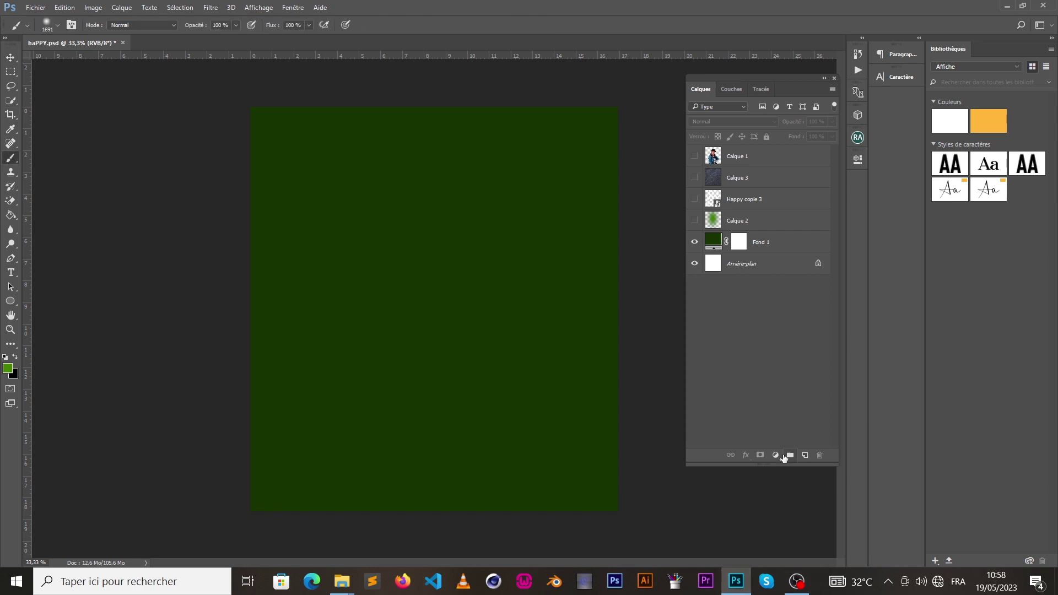
{"action": "left_click", "coordinate": [804, 455]}
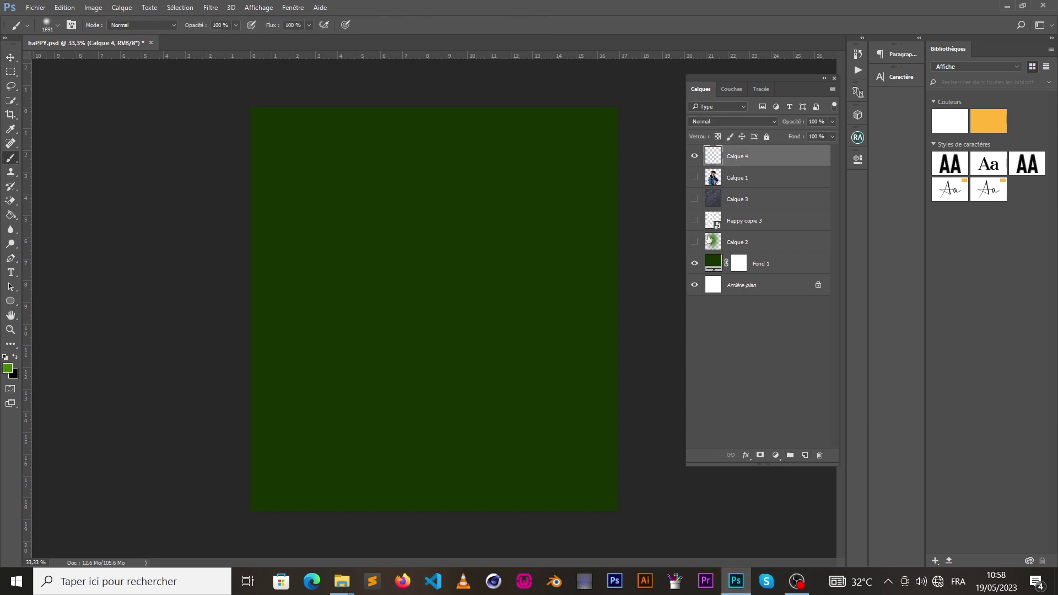
{"action": "left_click", "coordinate": [8, 369]}
{"action": "left_click_drag", "start_coordinate": [684, 232], "coordinate": [679, 209]}
{"action": "left_click", "coordinate": [812, 136]}
{"action": "left_click", "coordinate": [419, 298]}
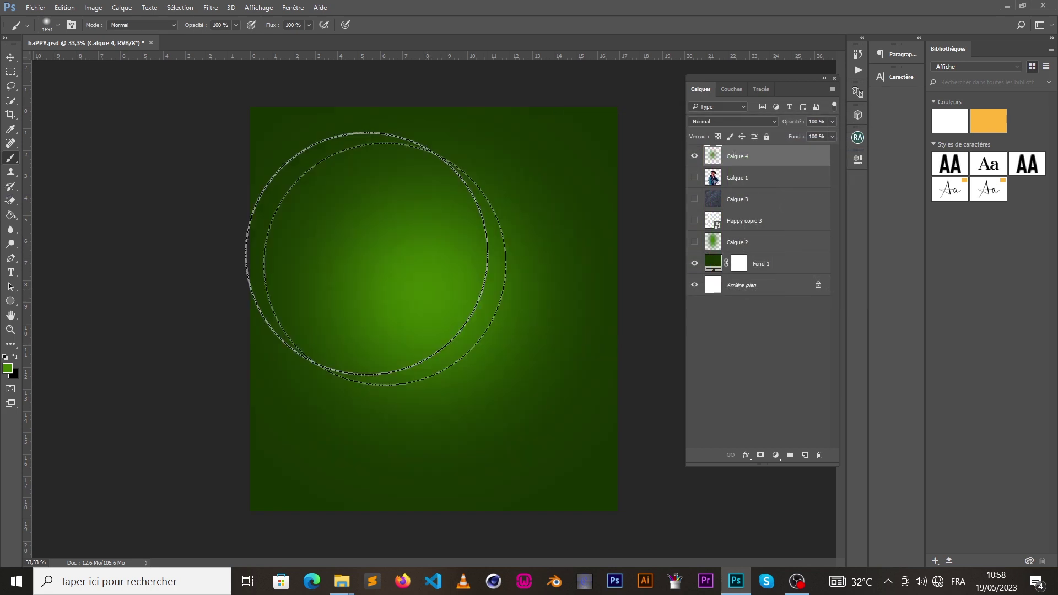
Delete the newly painted glow layer.
{"action": "left_click", "coordinate": [10, 58]}
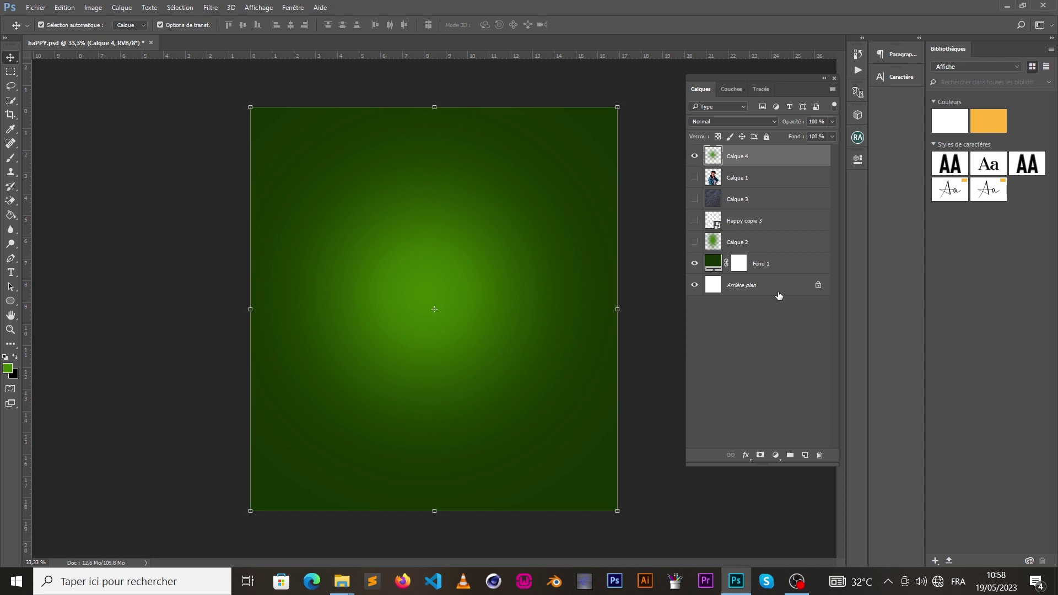
{"action": "left_click", "coordinate": [820, 455]}
Show the glow layer Calque 2 and the repeated text layer Happy copie 3 again.
{"action": "left_click", "coordinate": [696, 221]}
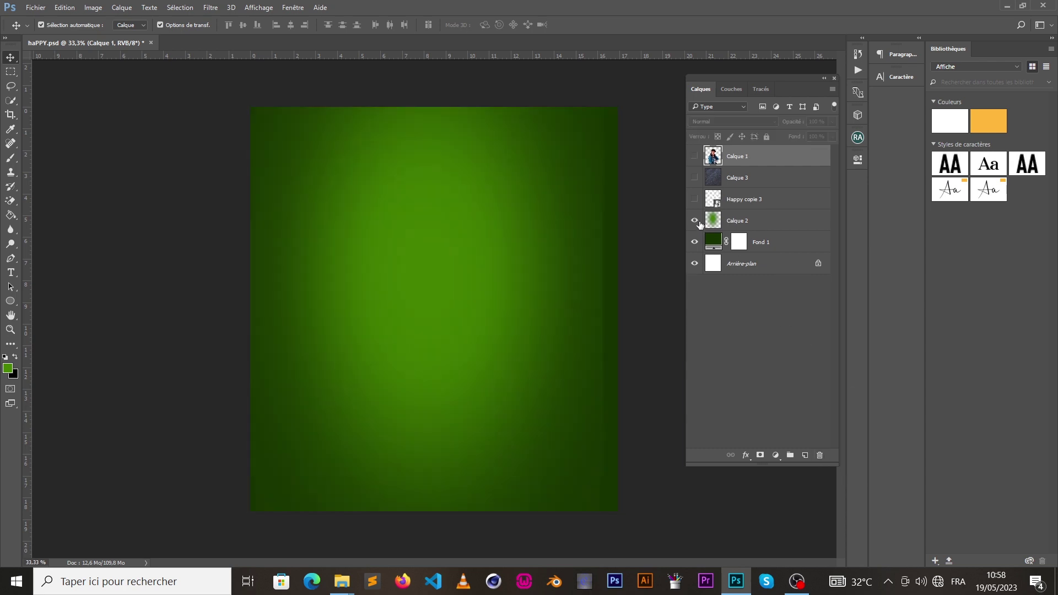
{"action": "left_click", "coordinate": [547, 257]}
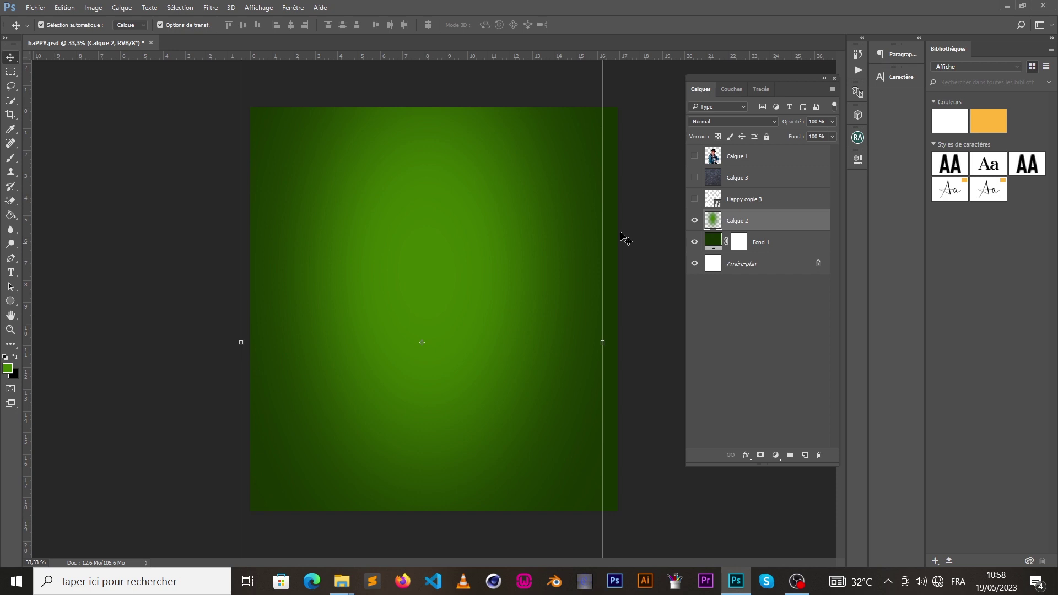
{"action": "left_click", "coordinate": [760, 201]}
{"action": "left_click", "coordinate": [694, 200]}
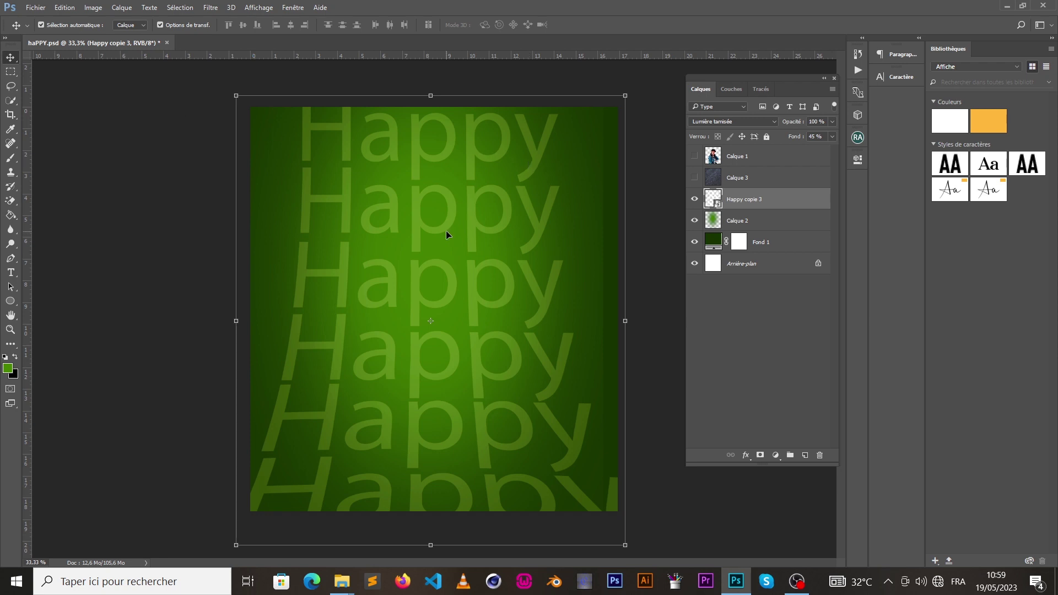
Try warping the Happy copie 3 text by pulling its lower-left corner outward, and undo that pull.
{"action": "key", "text": "ctrl+t"}
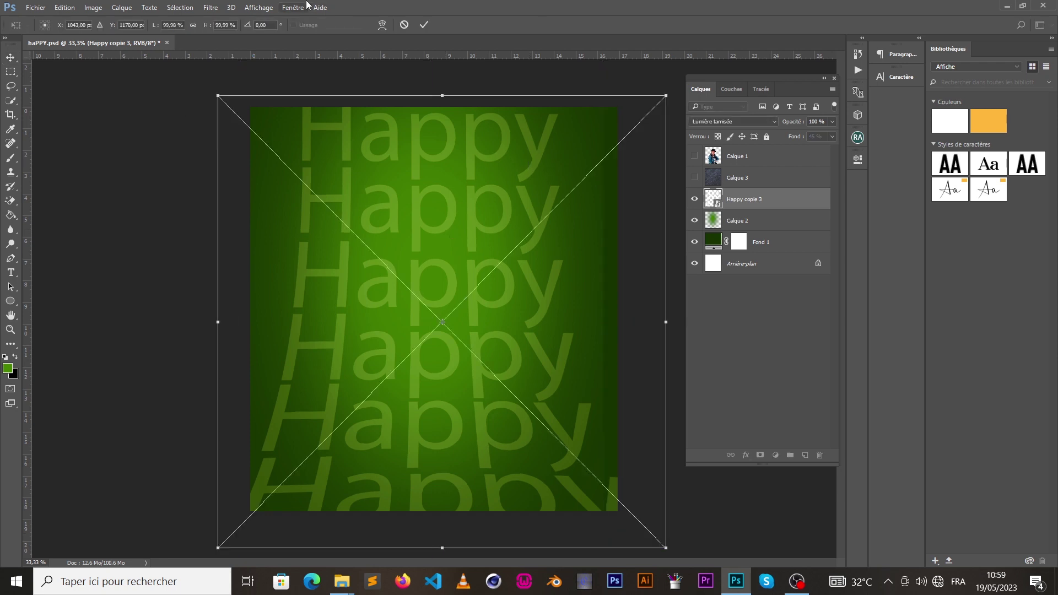
{"action": "left_click", "coordinate": [381, 26]}
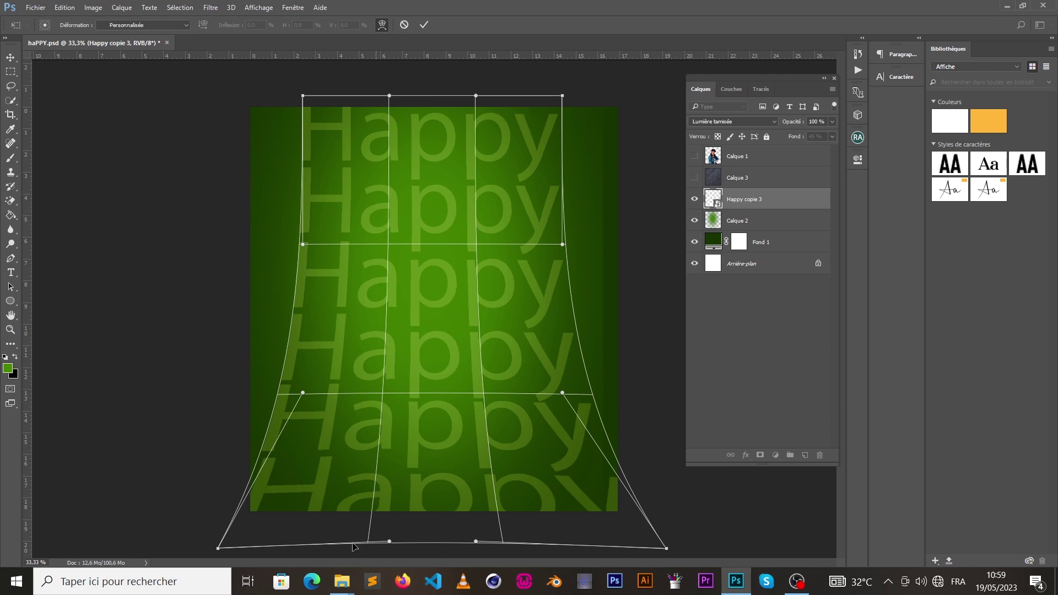
{"action": "left_click_drag", "start_coordinate": [218, 549], "coordinate": [123, 555]}
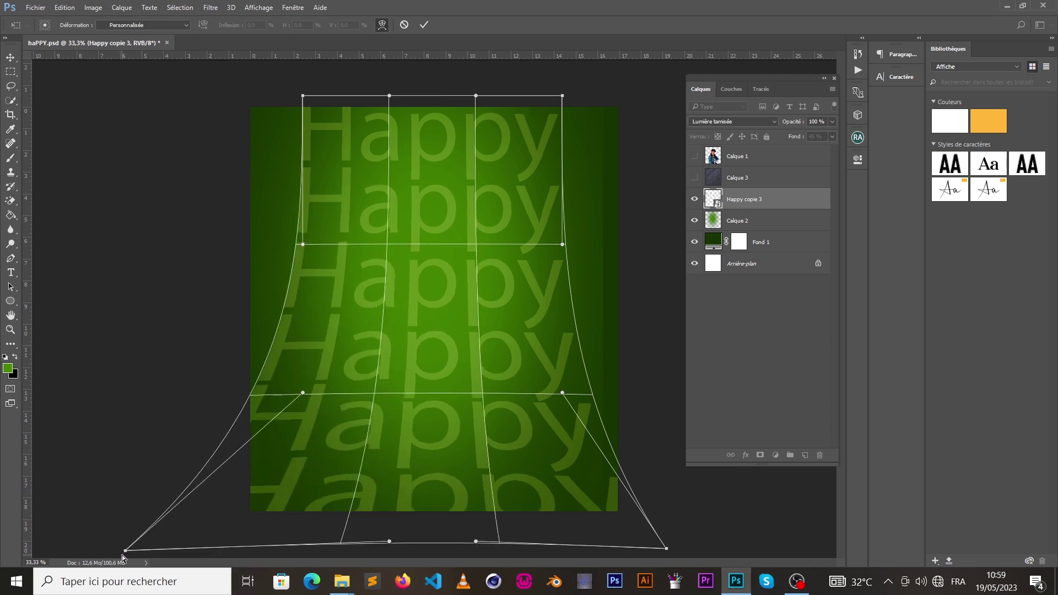
{"action": "key", "text": "ctrl+z"}
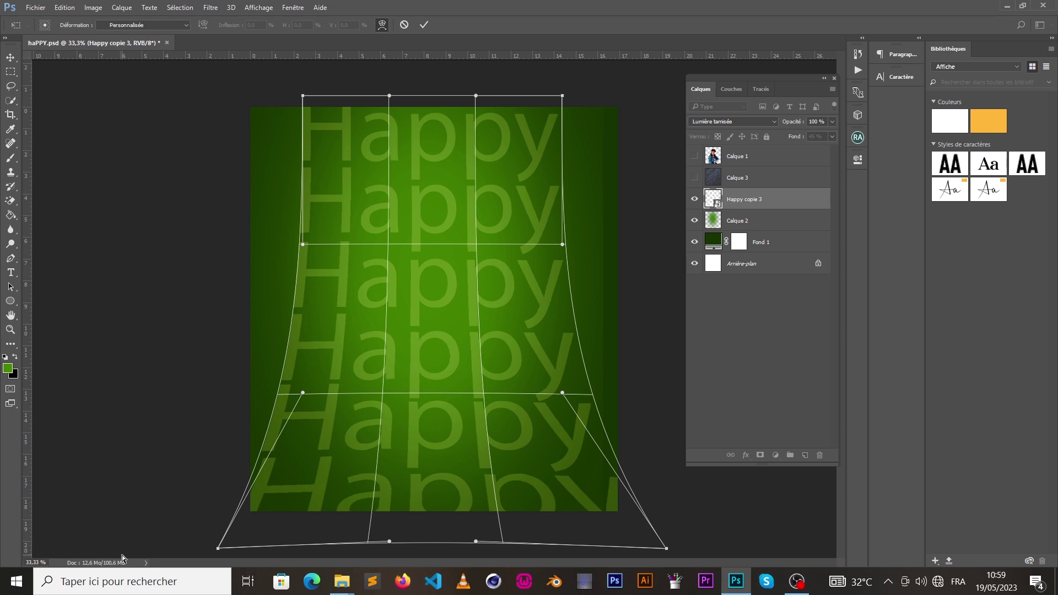
{"action": "left_click", "coordinate": [424, 24]}
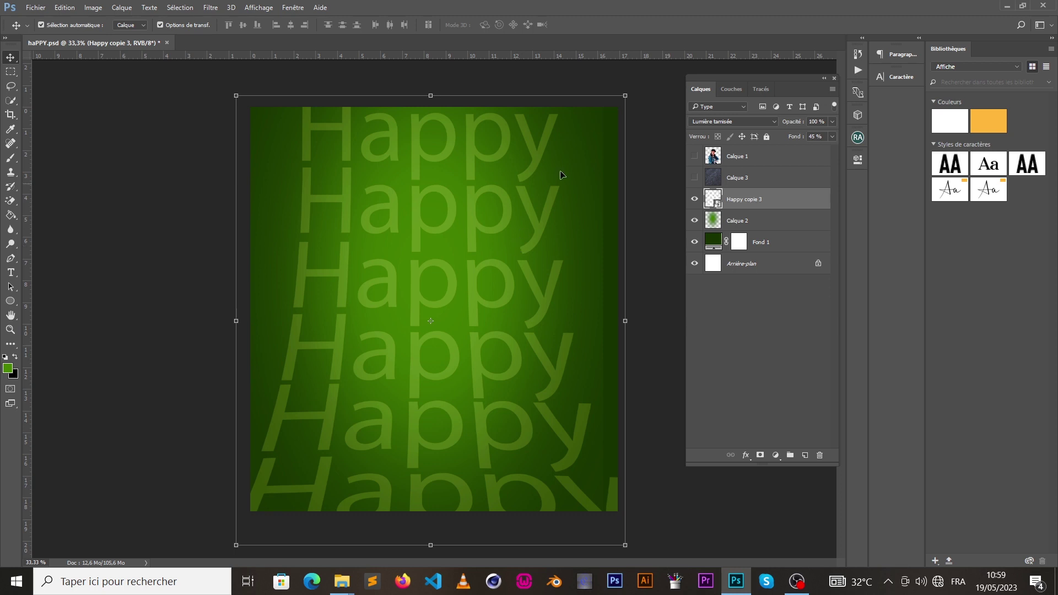
Check the blend mode of the Happy copie 3 layer among the available modes.
{"action": "left_click", "coordinate": [759, 123]}
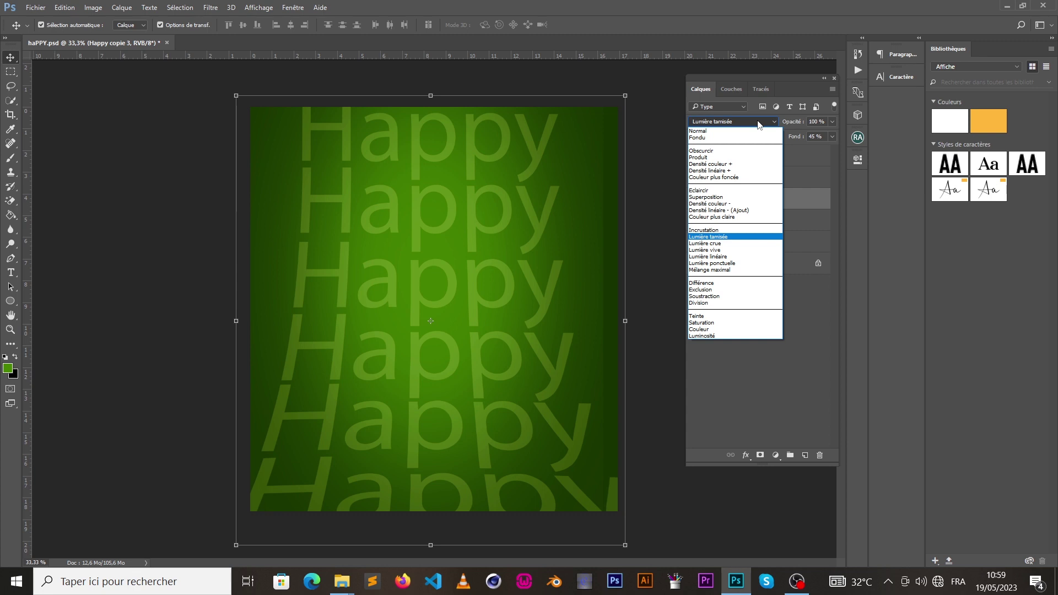
{"action": "left_click", "coordinate": [763, 121]}
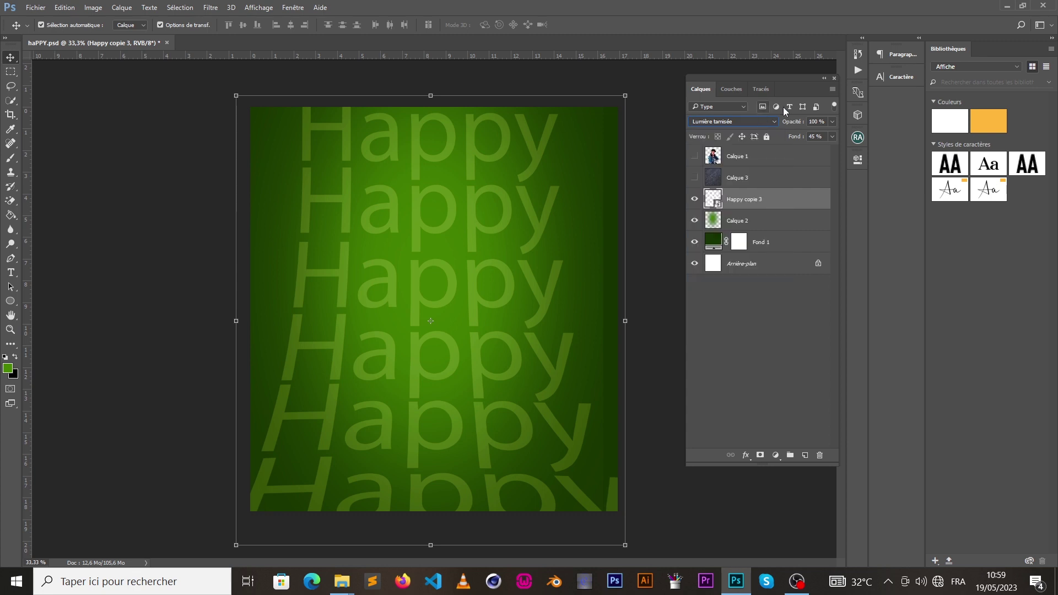
Show the portrait layer Calque 1 and the texture layer Calque 3, and leave no layer selected.
{"action": "left_click", "coordinate": [765, 178]}
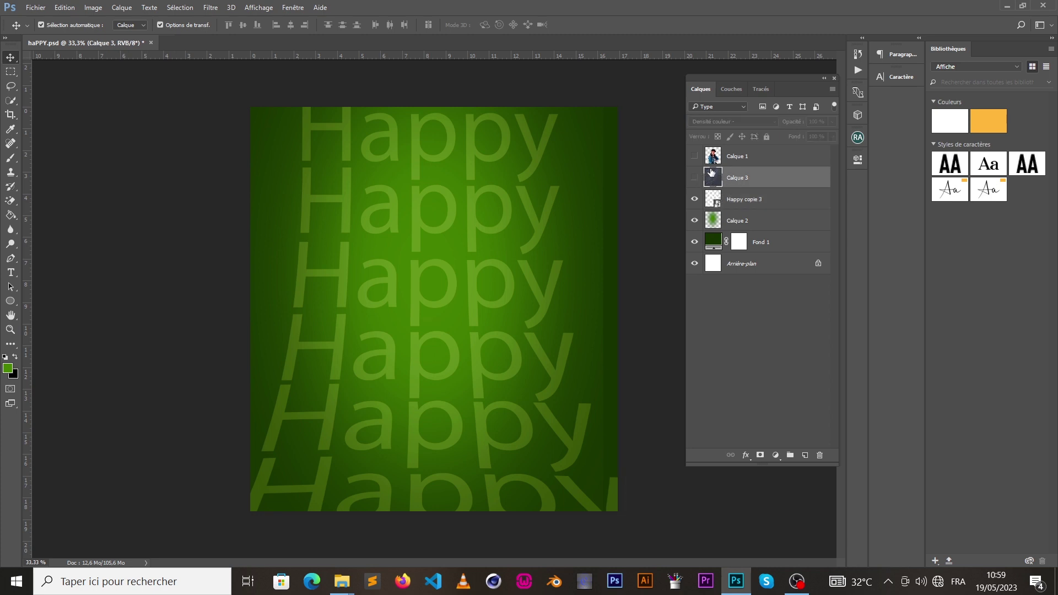
{"action": "left_click", "coordinate": [692, 158]}
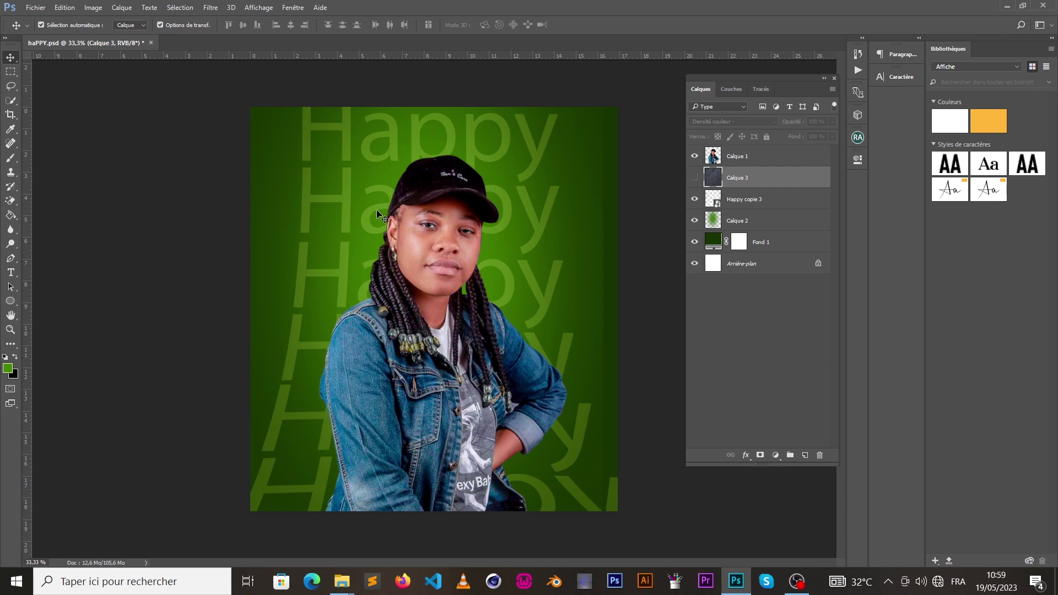
{"action": "left_click", "coordinate": [694, 178]}
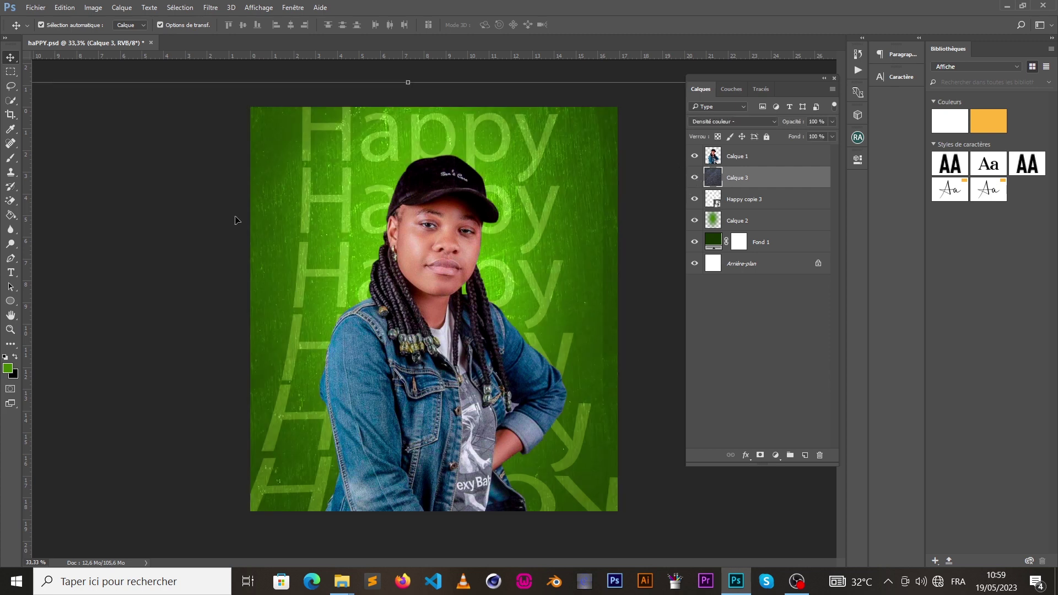
{"action": "left_click", "coordinate": [224, 283]}
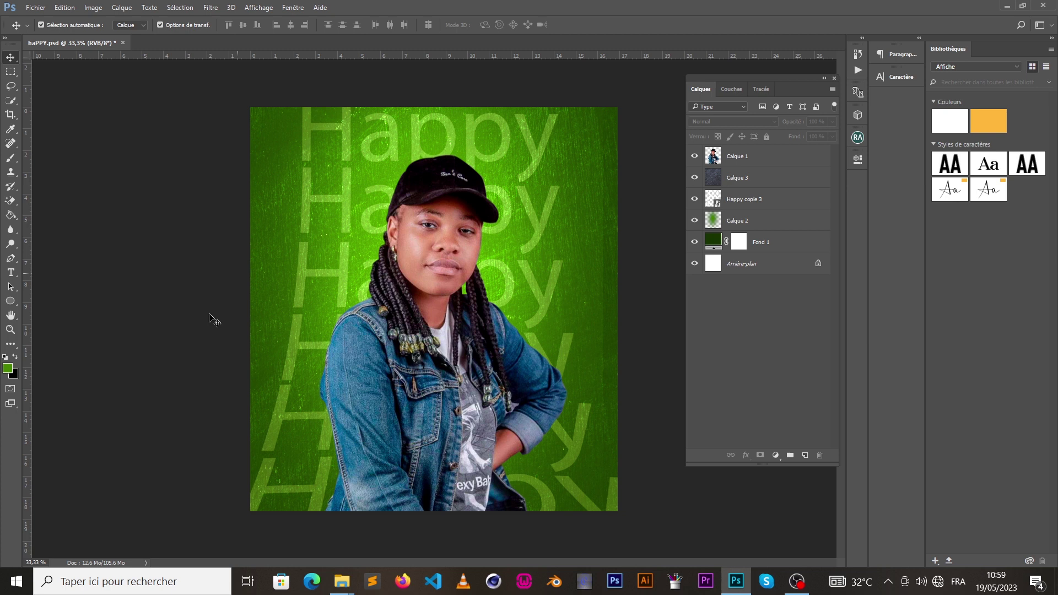
Examine the portrait and the textured green background up close.
{"action": "left_click", "coordinate": [11, 330]}
{"action": "left_click_drag", "start_coordinate": [568, 293], "coordinate": [488, 212]}
{"action": "left_click_drag", "start_coordinate": [423, 248], "coordinate": [467, 245]}
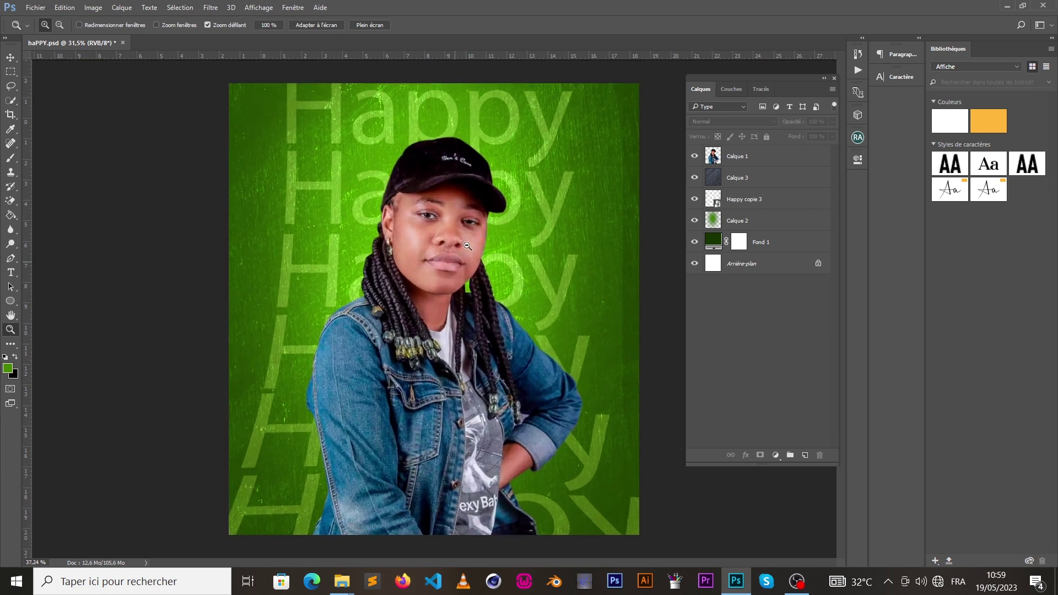
{"action": "scroll", "coordinate": [373, 236], "scroll_direction": "up", "scroll_amount": 3}
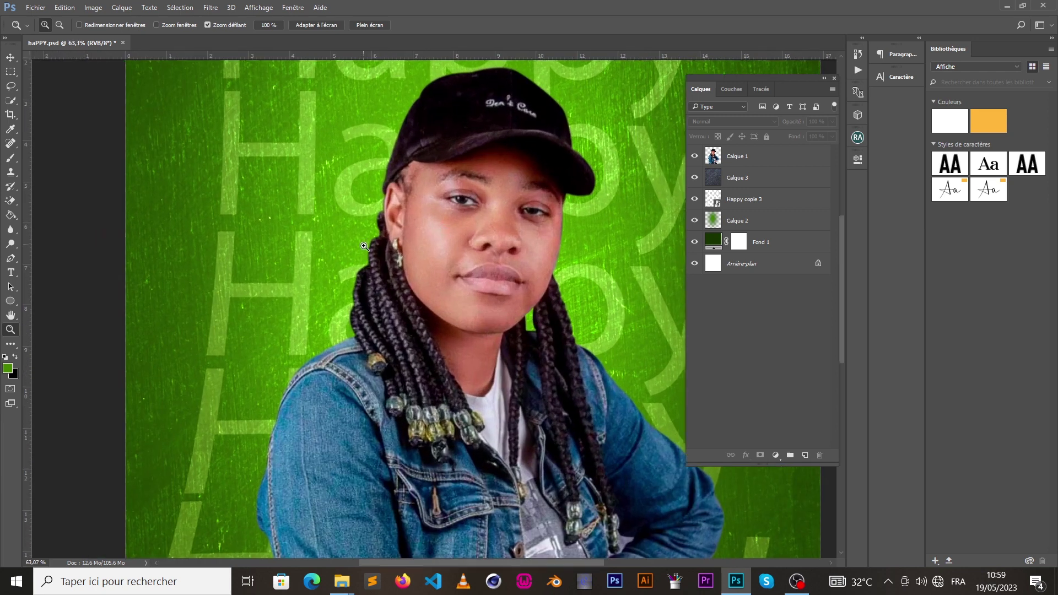
{"action": "scroll", "coordinate": [360, 209], "scroll_direction": "up", "scroll_amount": 1}
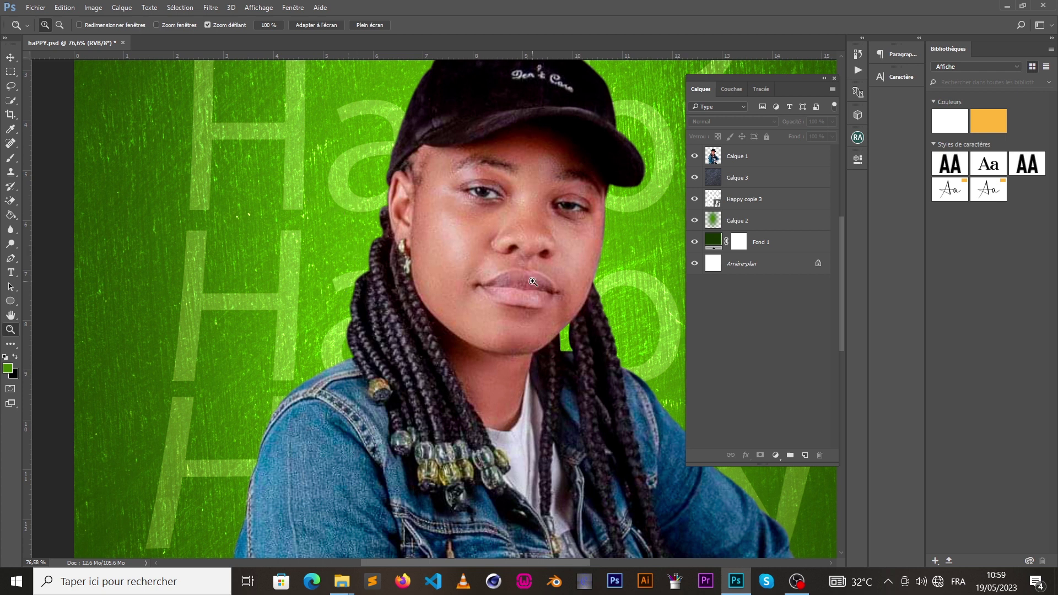
Add a new empty layer, Calque 4, above the portrait layer and keep it selected.
{"action": "scroll", "coordinate": [496, 281], "scroll_direction": "down", "scroll_amount": 5}
{"action": "scroll", "coordinate": [497, 259], "scroll_direction": "up", "scroll_amount": 2}
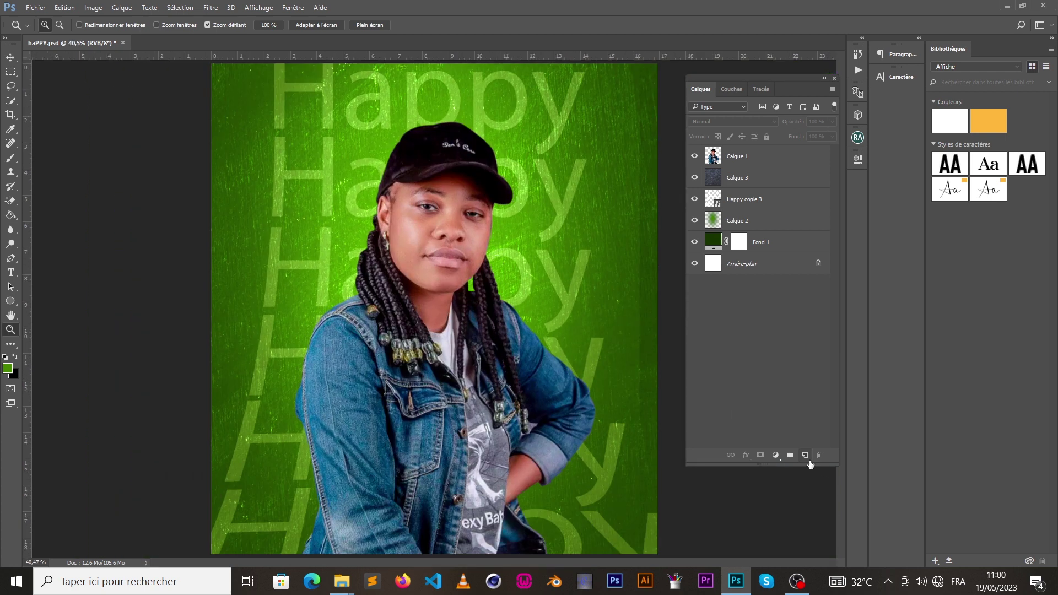
{"action": "left_click", "coordinate": [805, 455]}
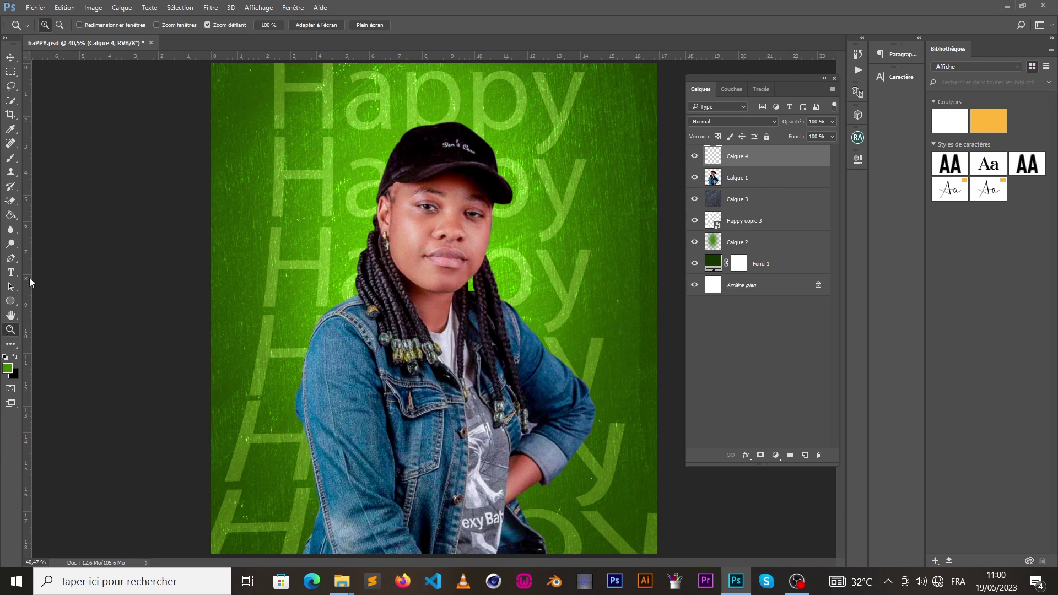
{"action": "left_click", "coordinate": [745, 239]}
{"action": "left_click", "coordinate": [770, 156]}
{"action": "left_click", "coordinate": [7, 367]}
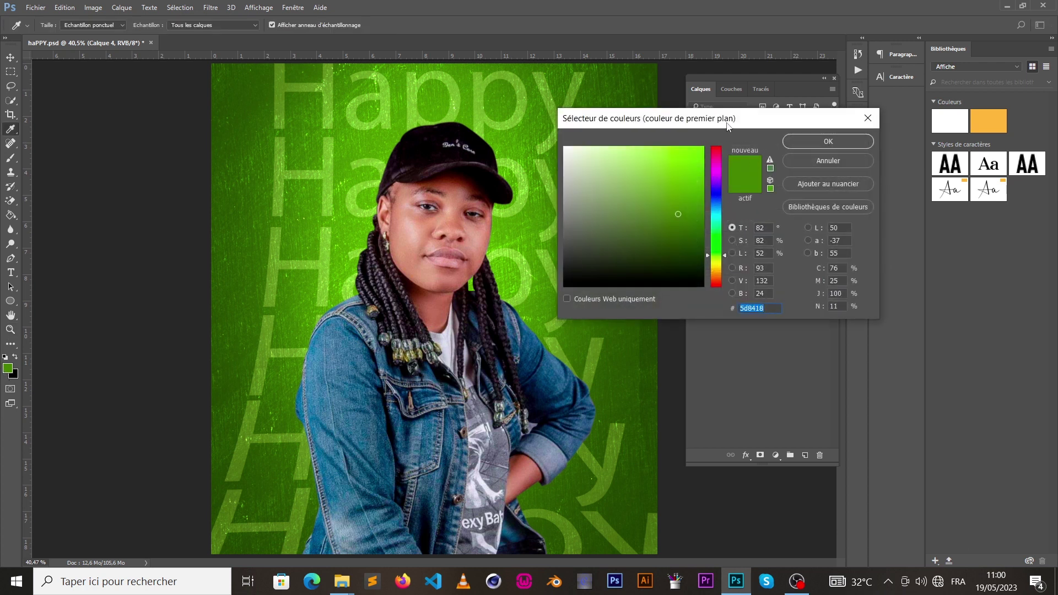
{"action": "left_click_drag", "start_coordinate": [727, 127], "coordinate": [423, 81]}
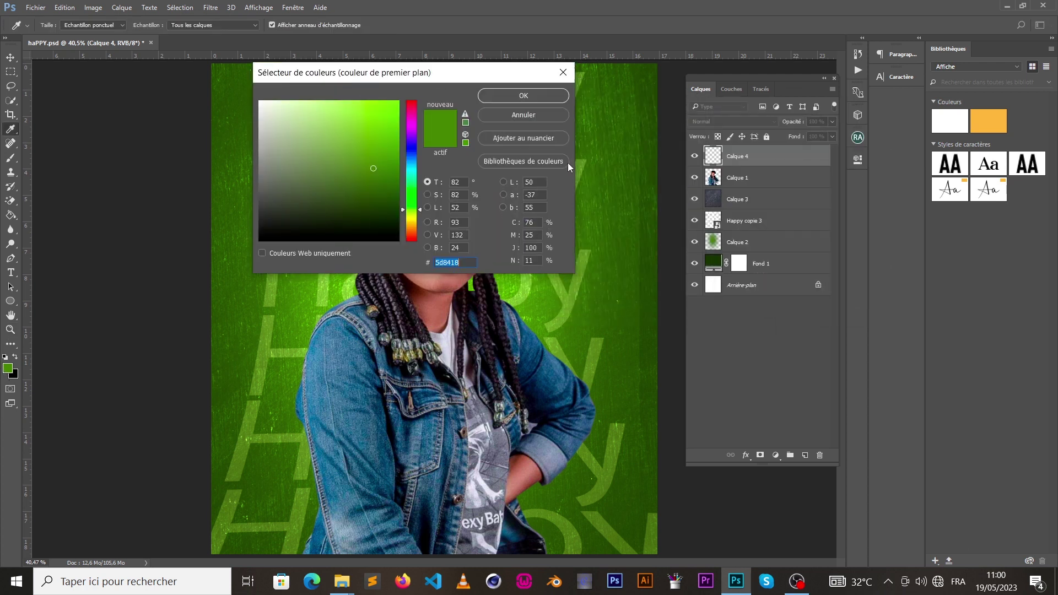
{"action": "left_click", "coordinate": [532, 114]}
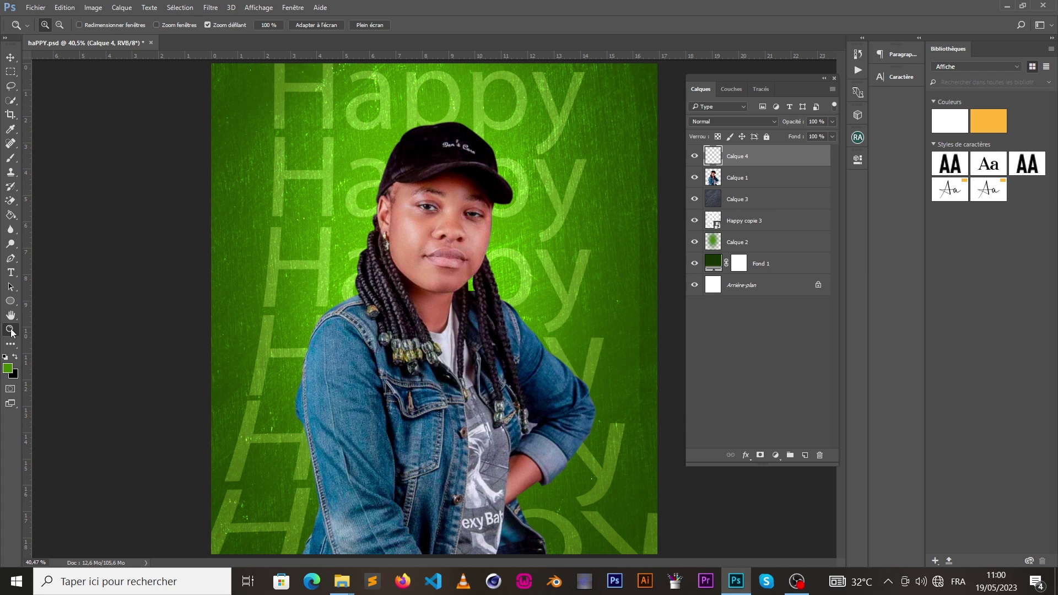
Set the foreground colour to the bright green 7bb525 sampled from the poster background beside the portrait.
{"action": "left_click", "coordinate": [8, 368]}
{"action": "left_click_drag", "start_coordinate": [472, 77], "coordinate": [778, 70]}
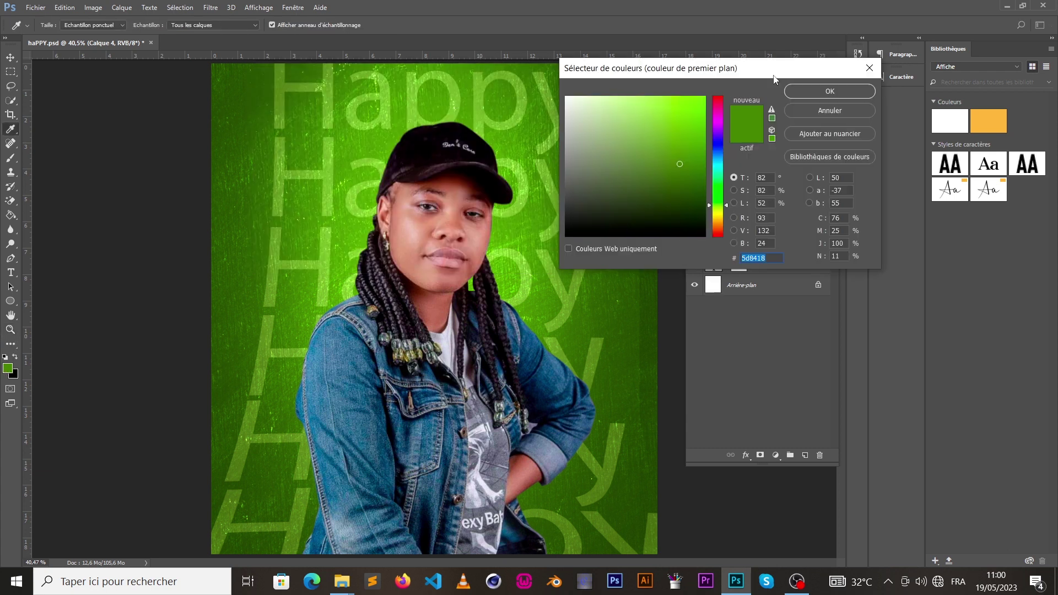
{"action": "left_click_drag", "start_coordinate": [364, 238], "coordinate": [366, 237]}
{"action": "left_click", "coordinate": [365, 243]}
{"action": "key", "text": "z"}
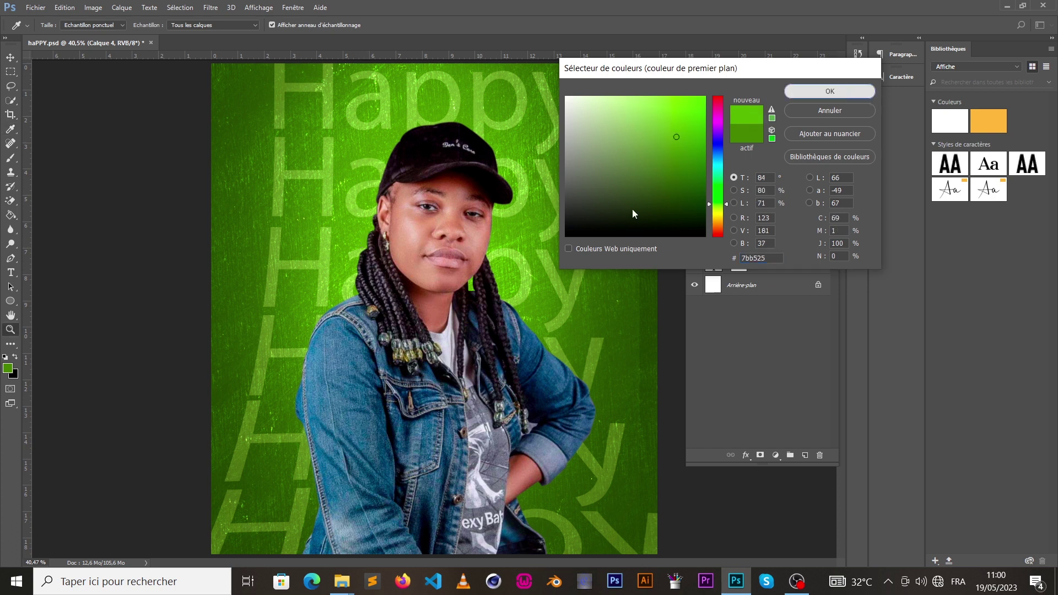
{"action": "left_click", "coordinate": [830, 91]}
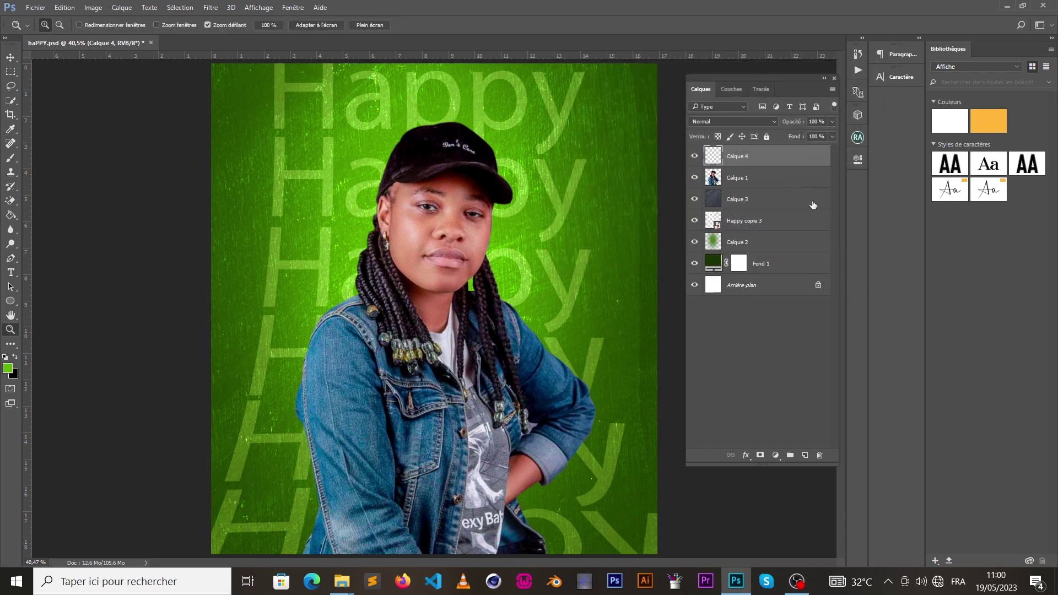
Add a default Noir et blanc adjustment layer above the portrait and clip it to Calque 1.
{"action": "left_click", "coordinate": [767, 160]}
{"action": "left_click", "coordinate": [776, 456]}
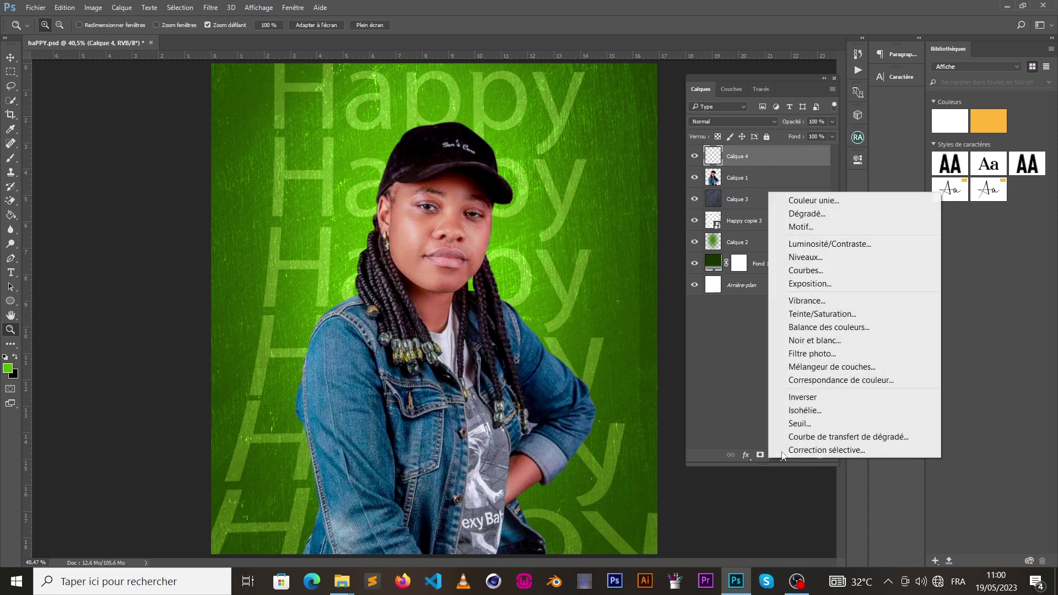
{"action": "left_click", "coordinate": [810, 340]}
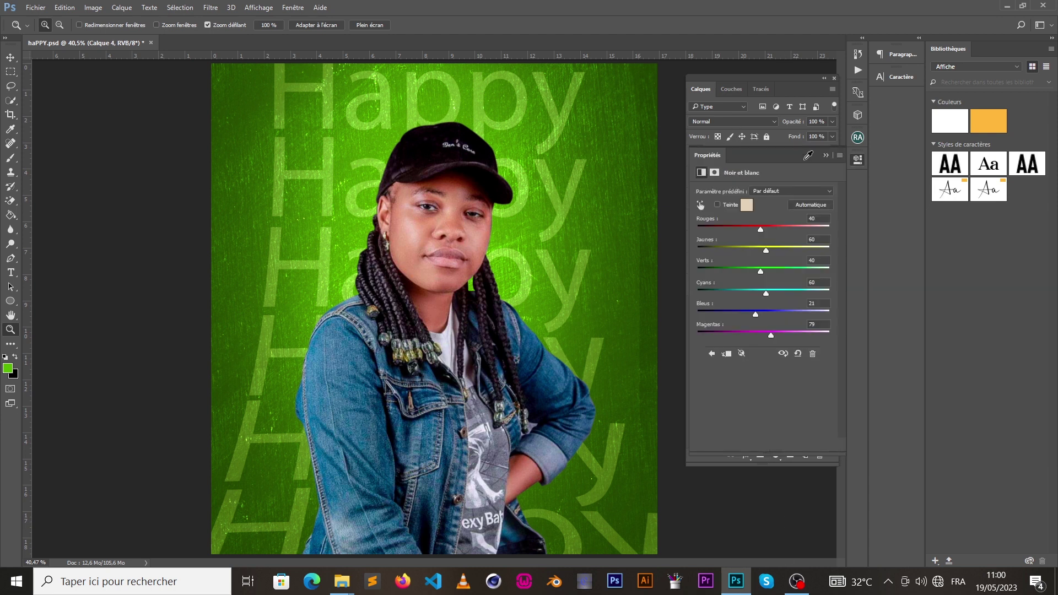
{"action": "left_click", "coordinate": [793, 88]}
{"action": "mouse_move", "coordinate": [757, 163]}
{"action": "left_mouse_down"}
{"action": "mouse_move", "coordinate": [767, 189]}
{"action": "mouse_move", "coordinate": [768, 175]}
{"action": "left_mouse_up"}
{"action": "right_click", "coordinate": [793, 175]}
{"action": "left_click", "coordinate": [460, 317]}
Select the portrait layer Calque 1 and save the poster.
{"action": "left_click", "coordinate": [757, 204]}
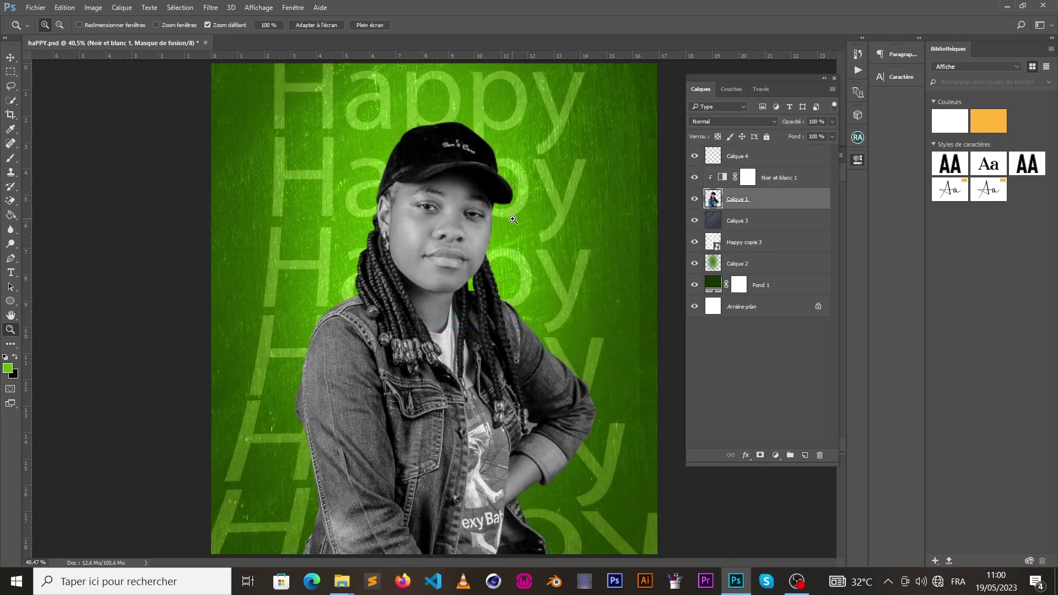
{"action": "left_click_drag", "start_coordinate": [438, 212], "coordinate": [376, 222]}
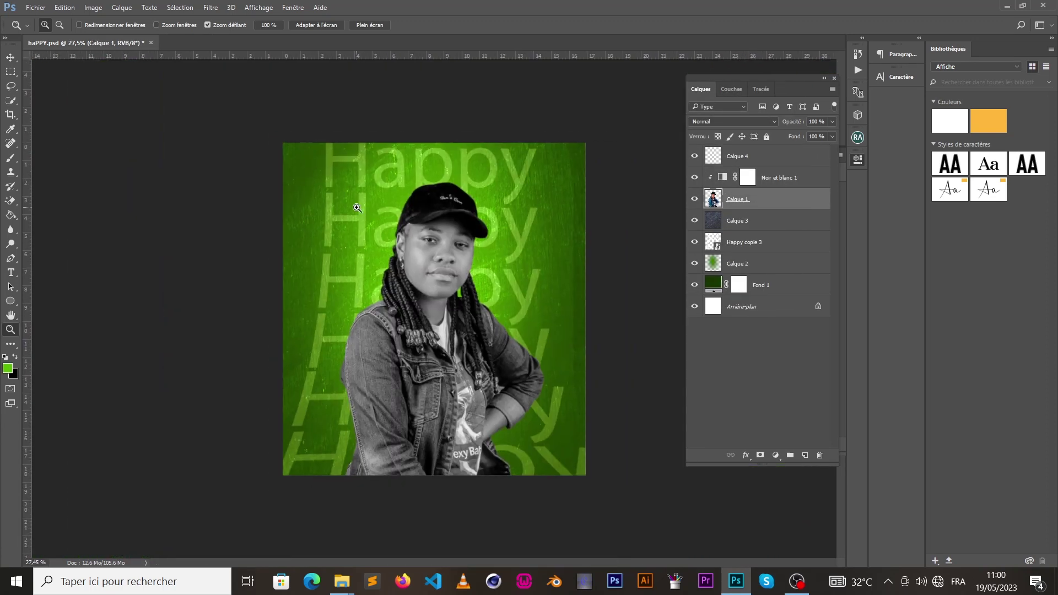
{"action": "key", "text": "ctrl+s"}
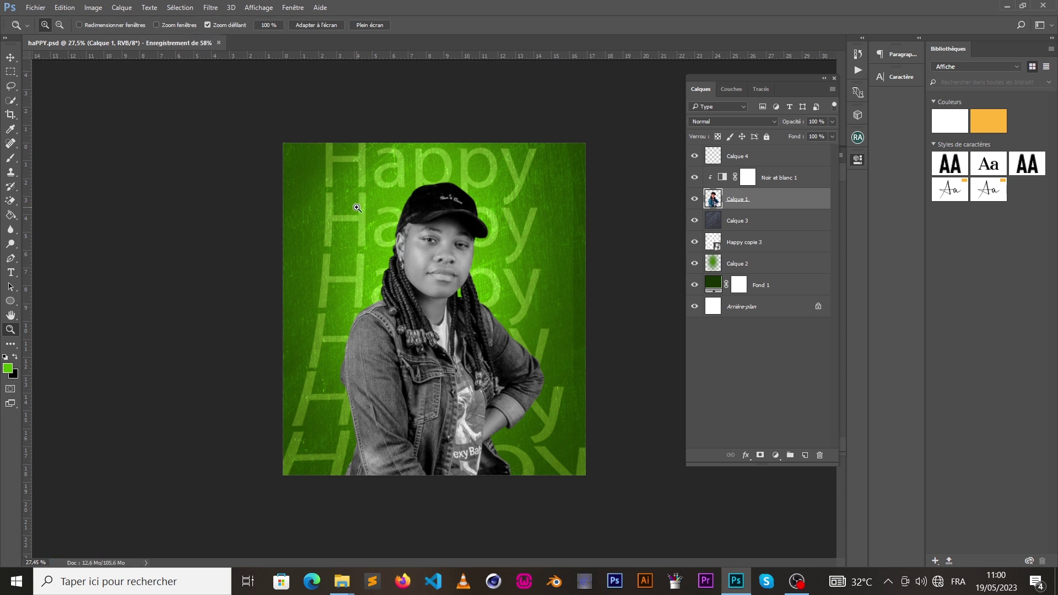
Try Lumière vive on the Noir et blanc 1 layer and set its blend mode to Lumière crue.
{"action": "left_click", "coordinate": [723, 177]}
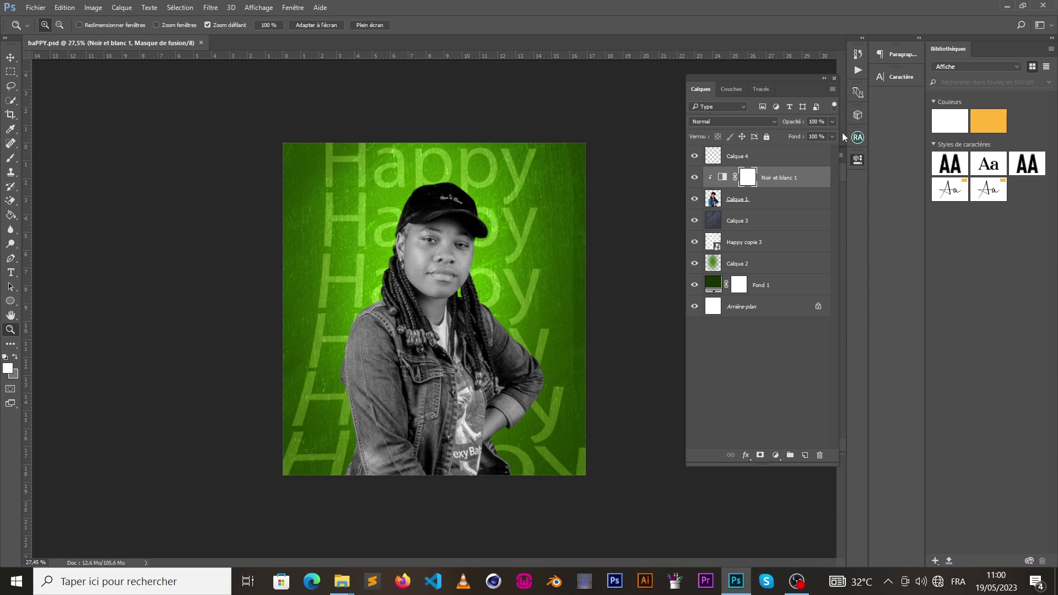
{"action": "left_click", "coordinate": [726, 121]}
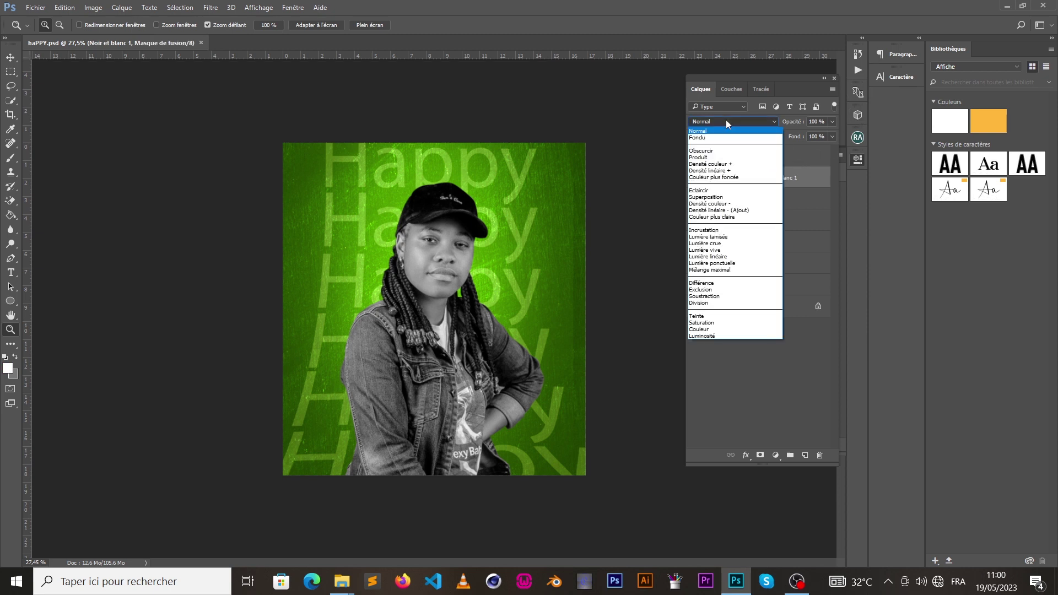
{"action": "left_click", "coordinate": [724, 243]}
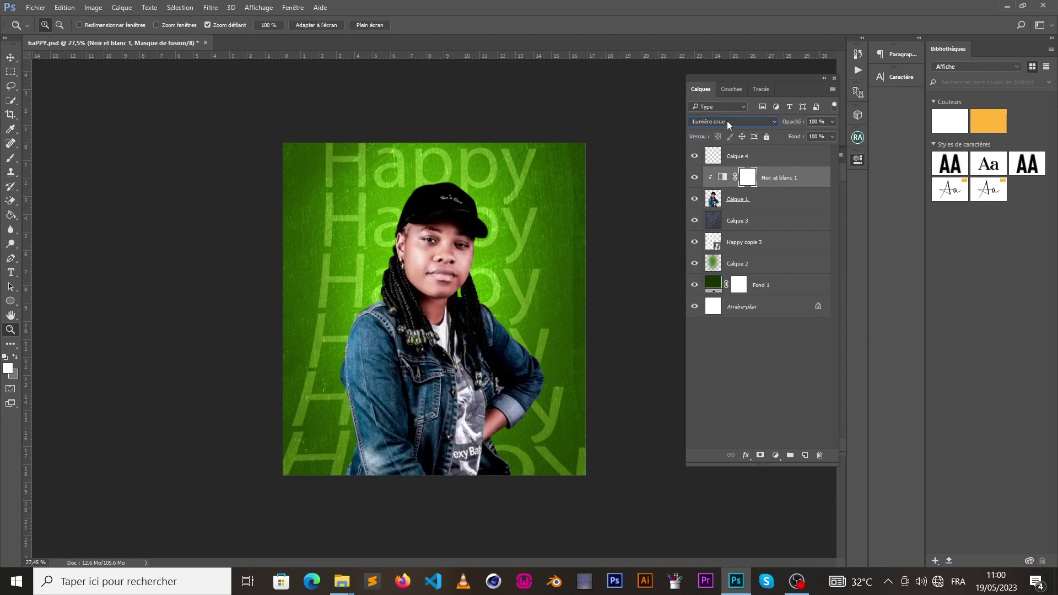
{"action": "left_click", "coordinate": [727, 121]}
{"action": "left_click", "coordinate": [719, 251]}
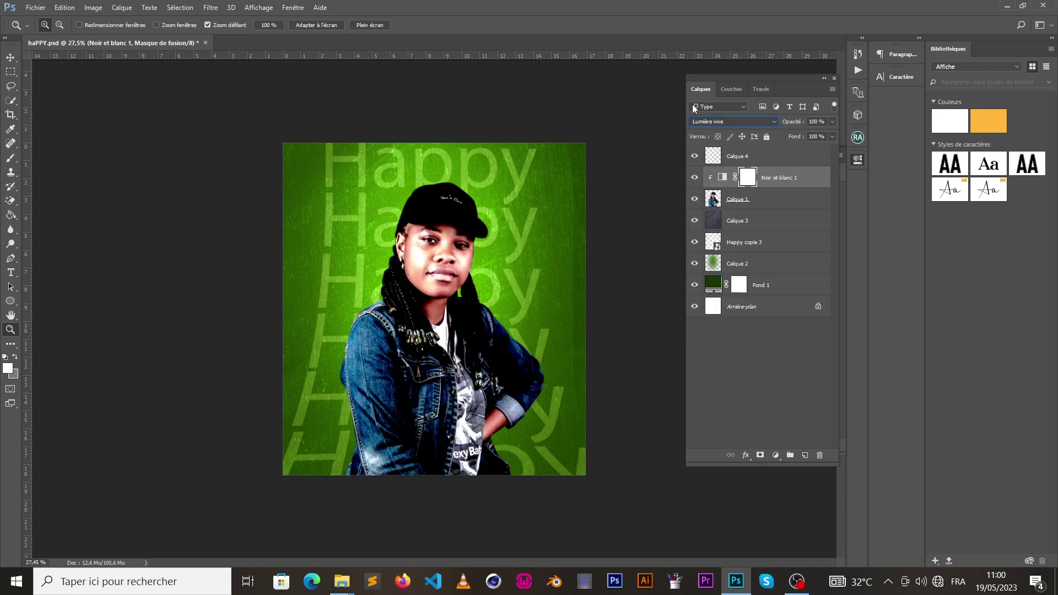
{"action": "left_click", "coordinate": [700, 121]}
{"action": "left_click", "coordinate": [691, 238]}
{"action": "left_click_drag", "start_coordinate": [380, 265], "coordinate": [341, 267]}
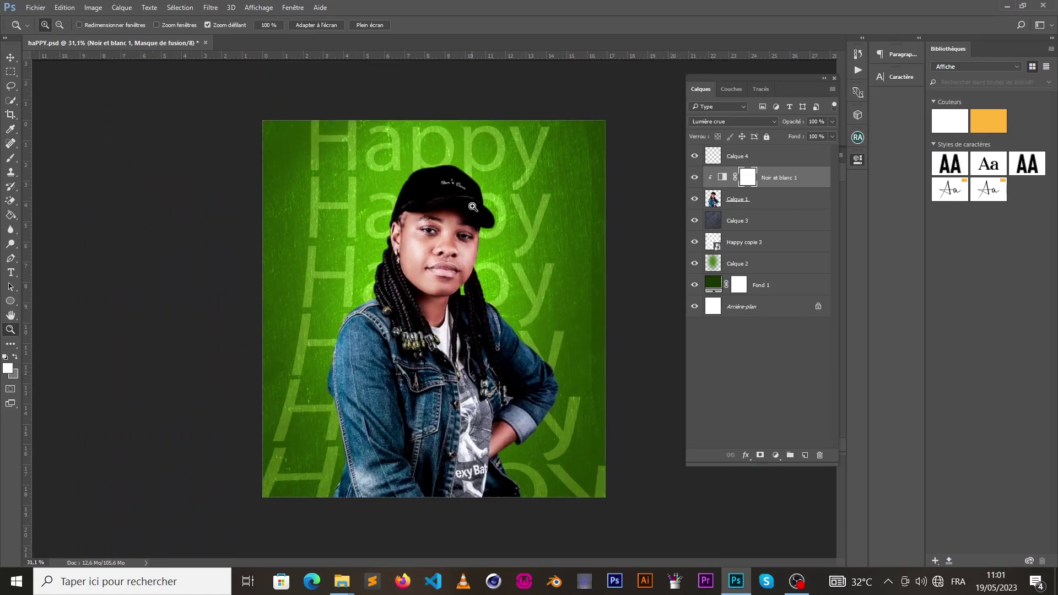
In the Noir et blanc 1 adjustment, set Rouges to 27, Jaunes to -23 and Verts to 8.
{"action": "left_click", "coordinate": [719, 177]}
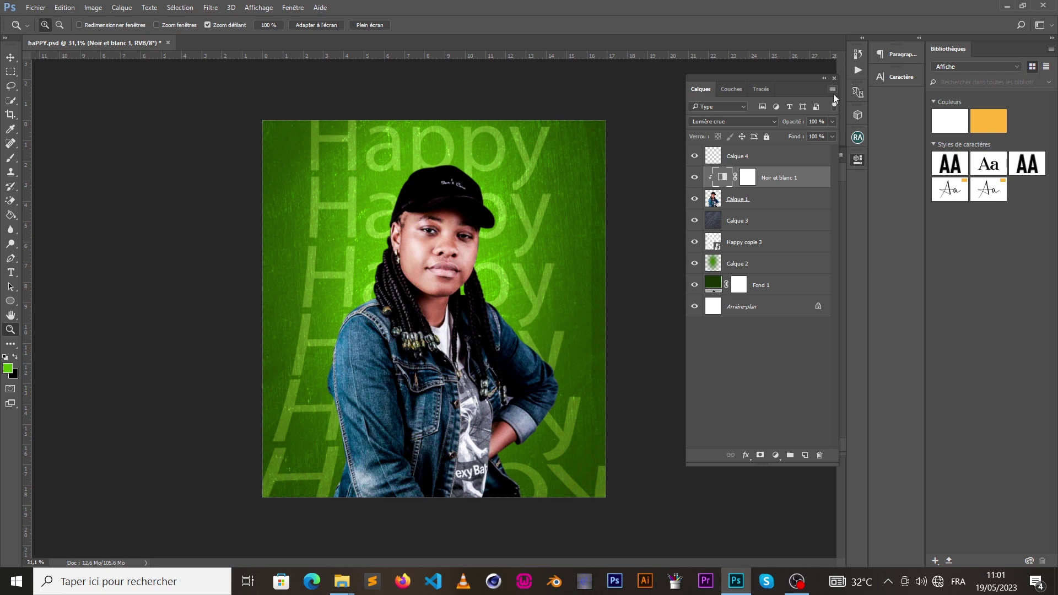
{"action": "double_click", "coordinate": [718, 177]}
{"action": "left_click_drag", "start_coordinate": [760, 227], "coordinate": [743, 252]}
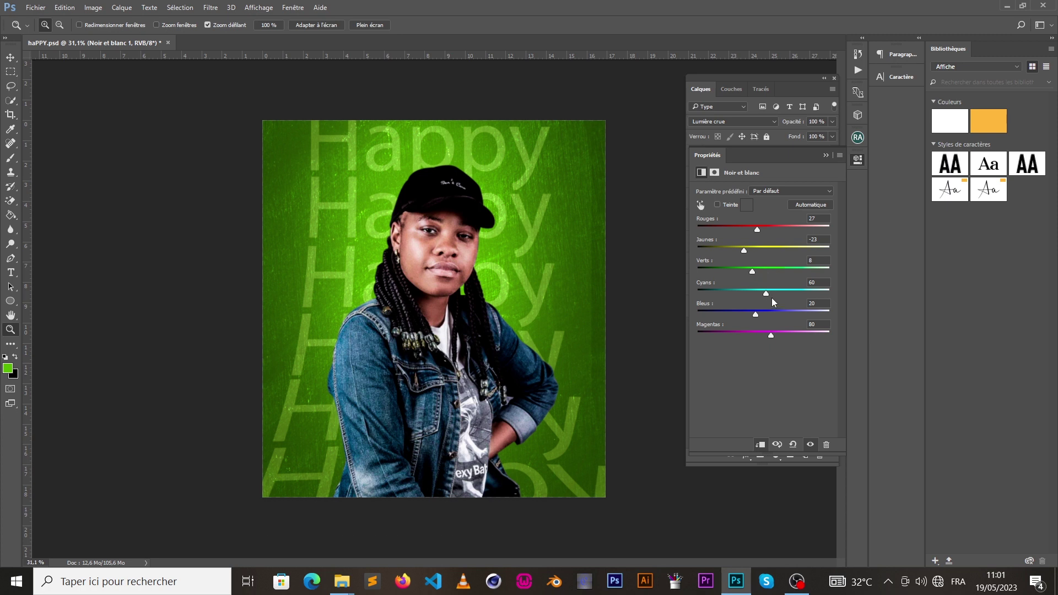
{"action": "left_click_drag", "start_coordinate": [754, 297], "coordinate": [769, 294]}
{"action": "left_click", "coordinate": [857, 159]}
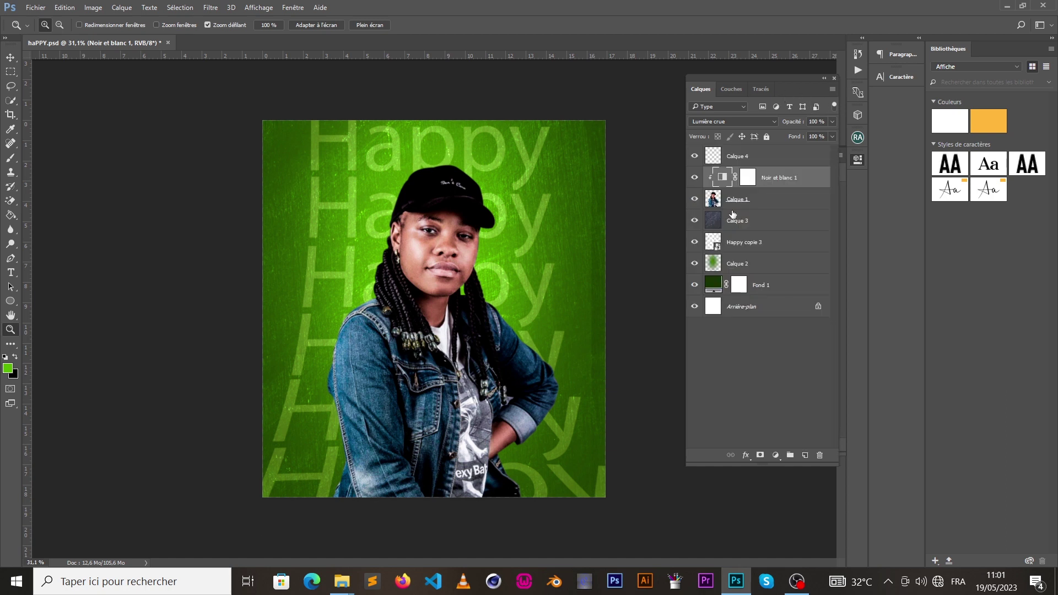
Move the empty layer Calque 4 between Noir et blanc 1 and Calque 1, clipping it to the portrait.
{"action": "left_click", "coordinate": [769, 160]}
{"action": "right_click", "coordinate": [767, 160]}
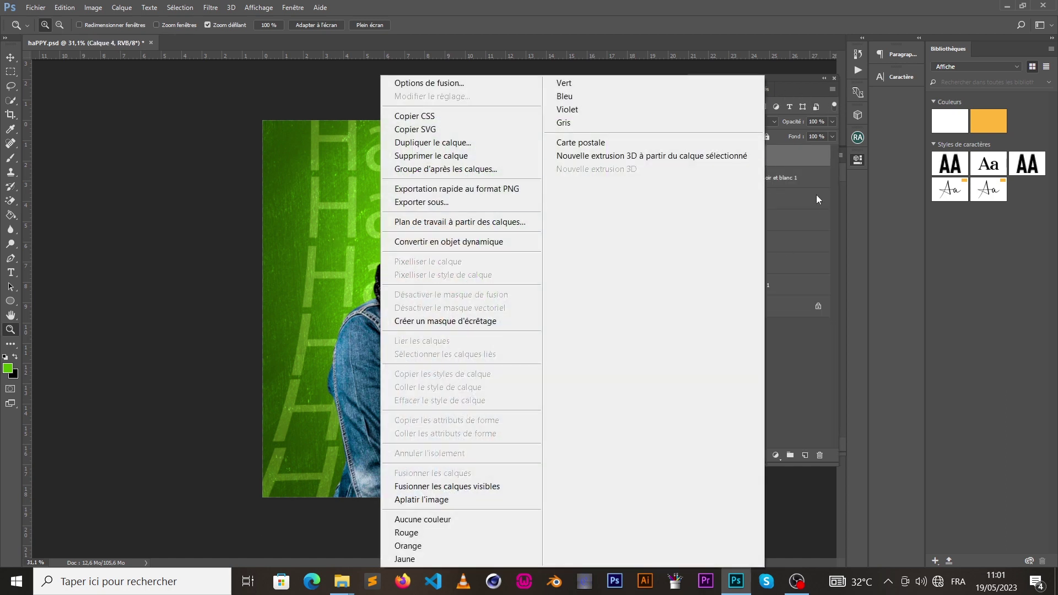
{"action": "left_click", "coordinate": [811, 162]}
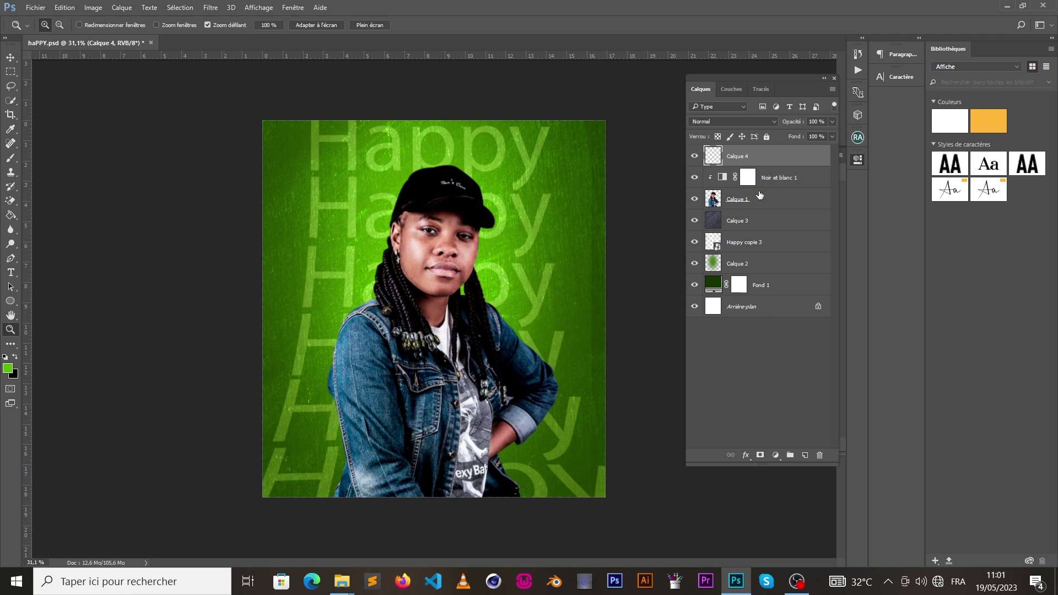
{"action": "left_click_drag", "start_coordinate": [776, 152], "coordinate": [765, 189]}
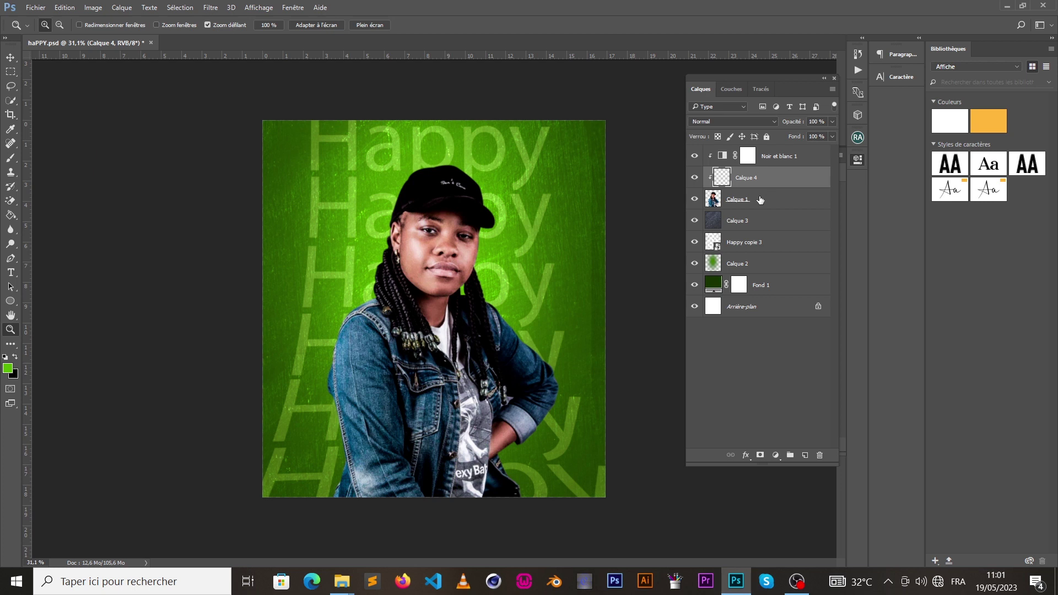
{"action": "right_click", "coordinate": [817, 184]}
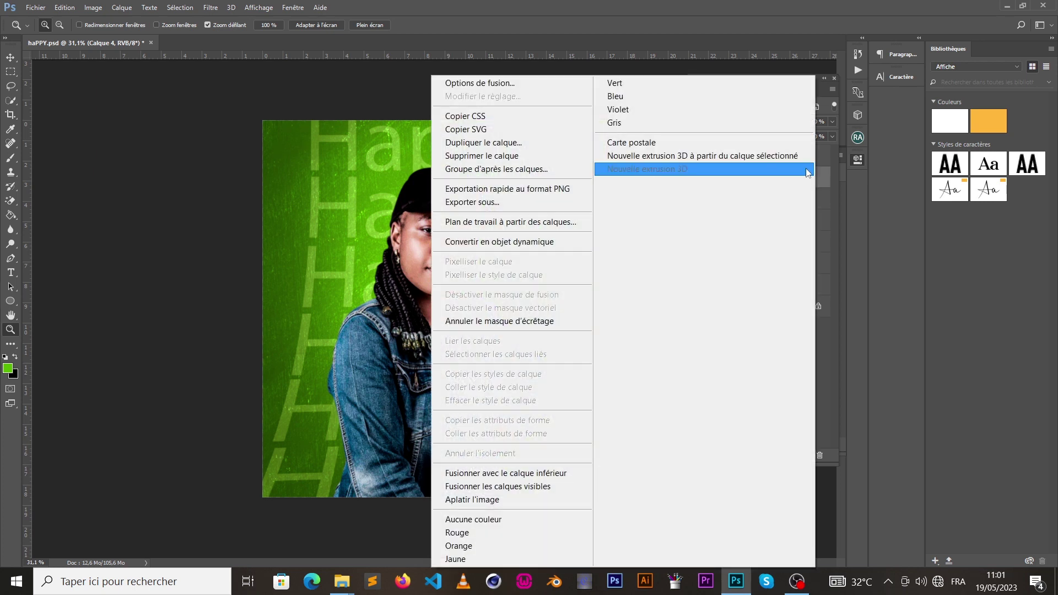
{"action": "left_click", "coordinate": [633, 8]}
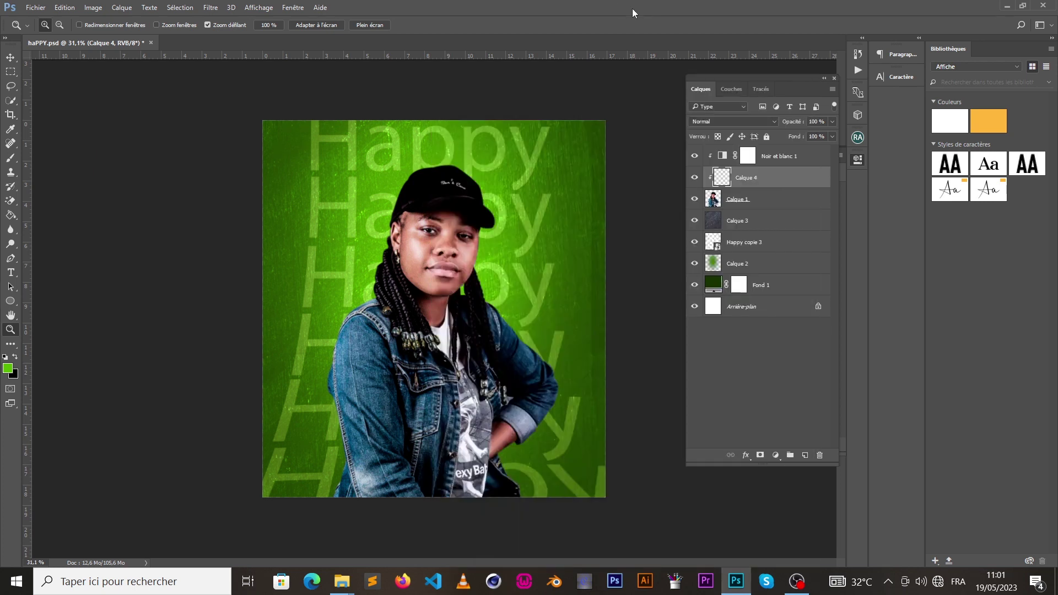
{"action": "left_click", "coordinate": [808, 159]}
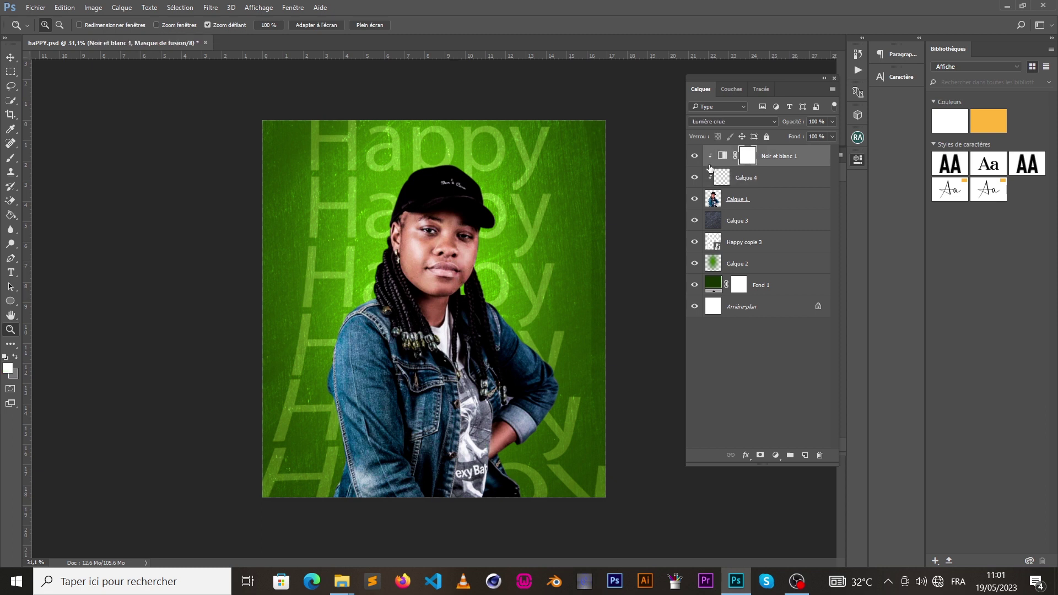
{"action": "left_click", "coordinate": [770, 204]}
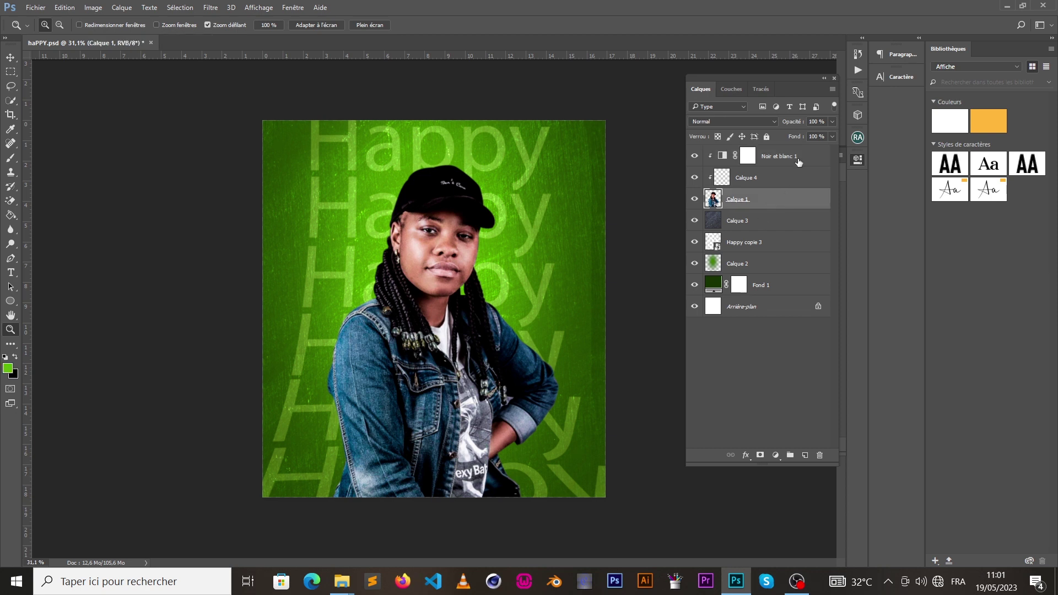
Select Calque 4 and prepare a soft brush with 0 % hardness, keeping 7bb525 as the foreground colour.
{"action": "left_click", "coordinate": [796, 176]}
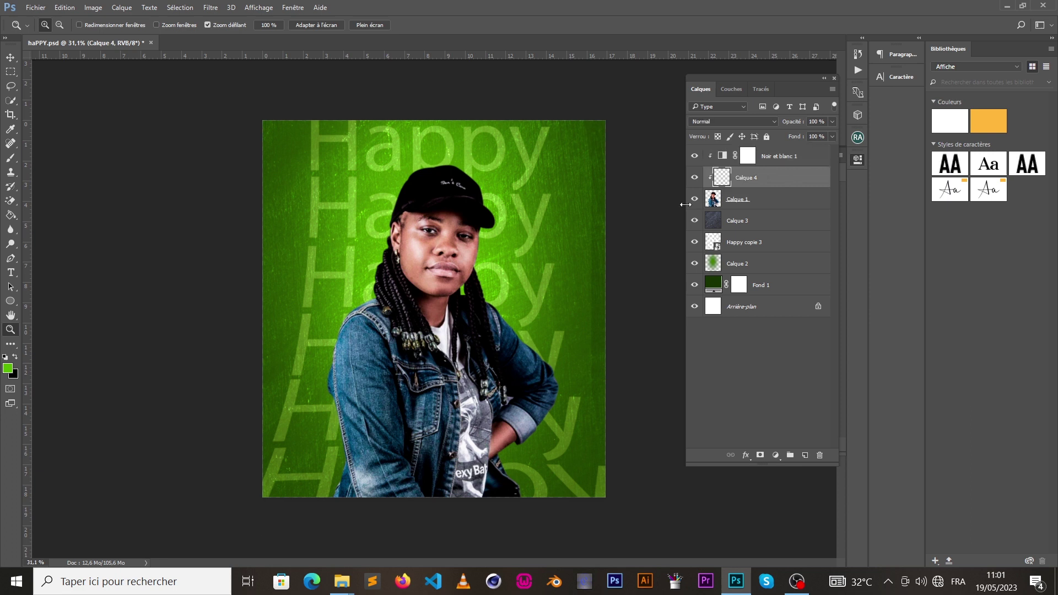
{"action": "left_click", "coordinate": [479, 263]}
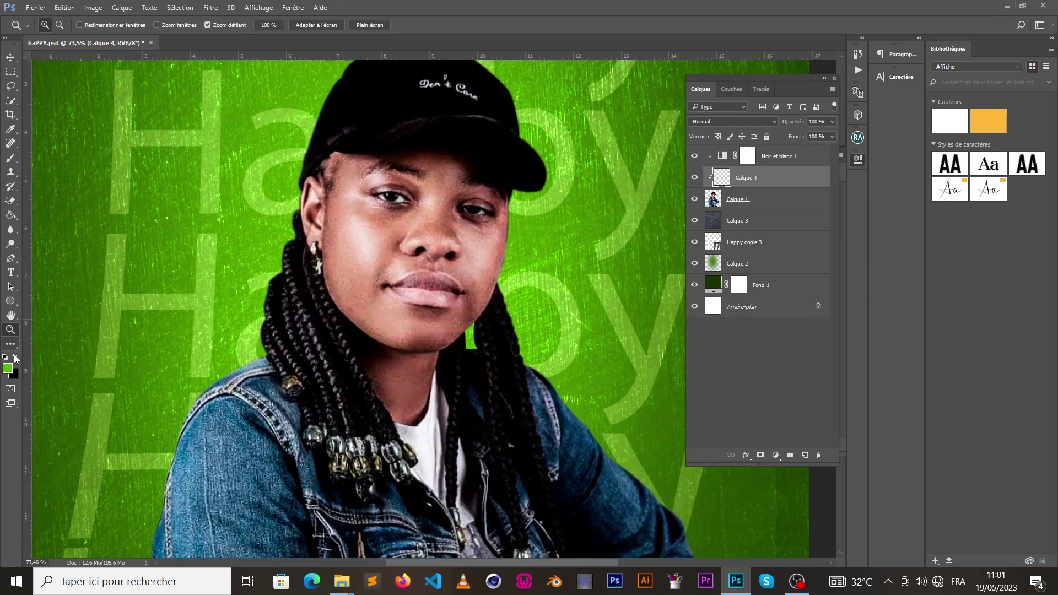
{"action": "left_click", "coordinate": [10, 371]}
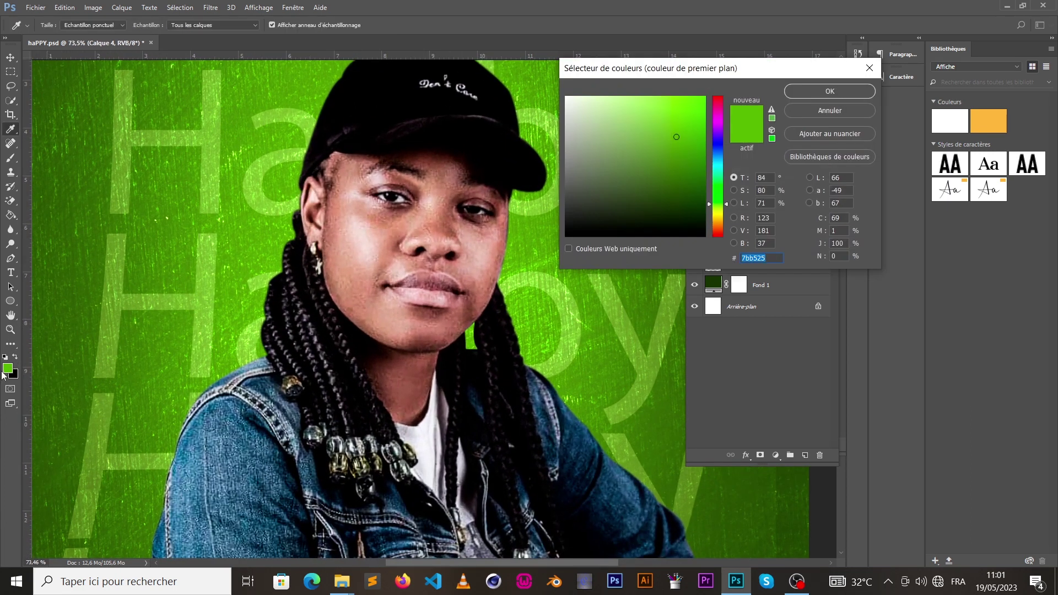
{"action": "left_click", "coordinate": [808, 91]}
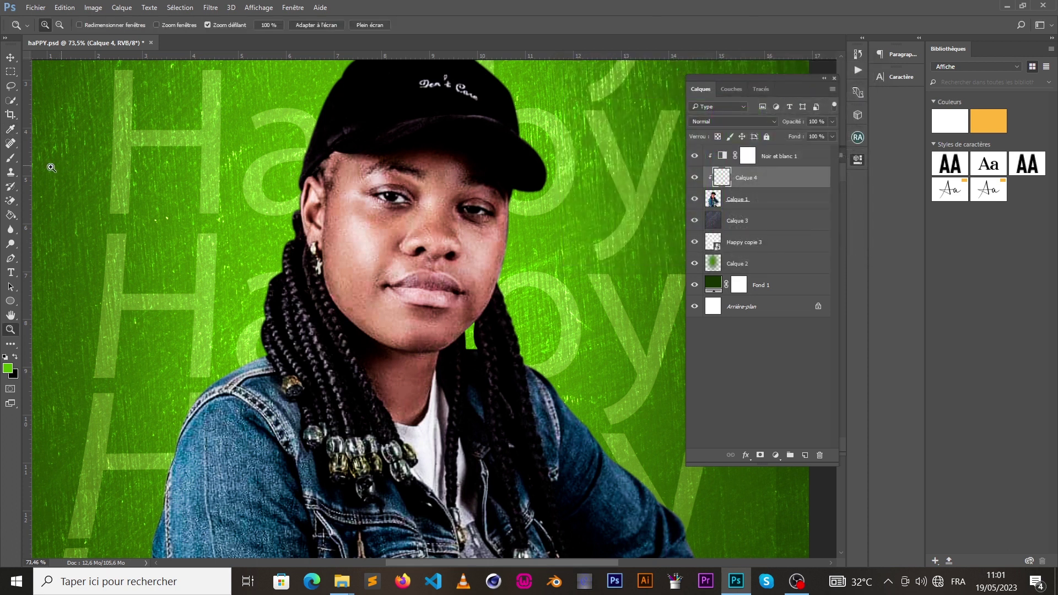
{"action": "left_click", "coordinate": [10, 159]}
{"action": "right_click", "coordinate": [421, 251]}
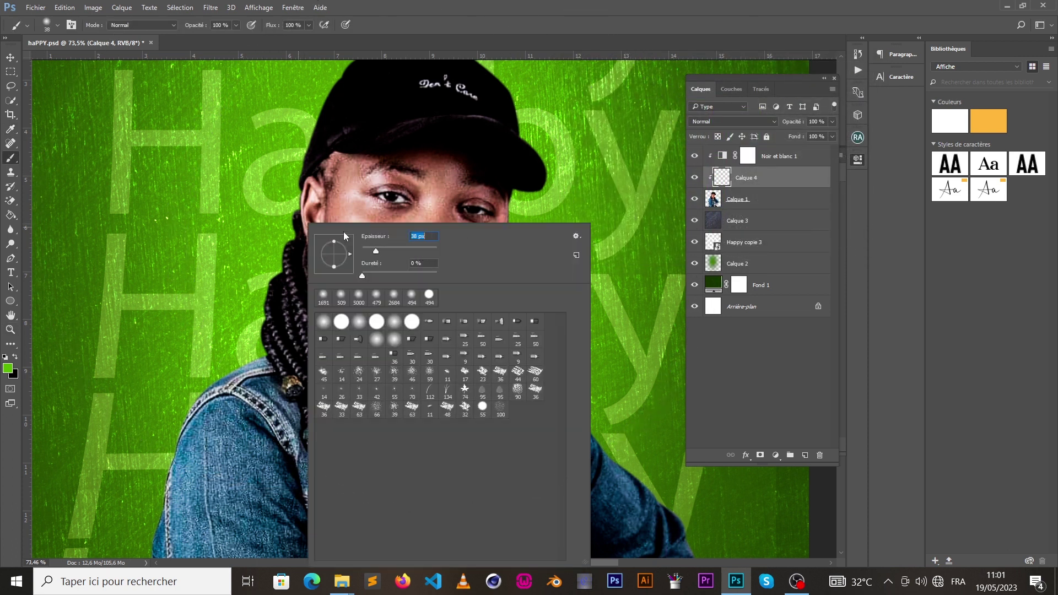
{"action": "key", "text": "Return"}
Try green brush strokes along the temple and over the ear and braids on Calque 4, and undo them.
{"action": "left_click_drag", "start_coordinate": [330, 149], "coordinate": [325, 171]}
{"action": "left_click", "coordinate": [64, 7]}
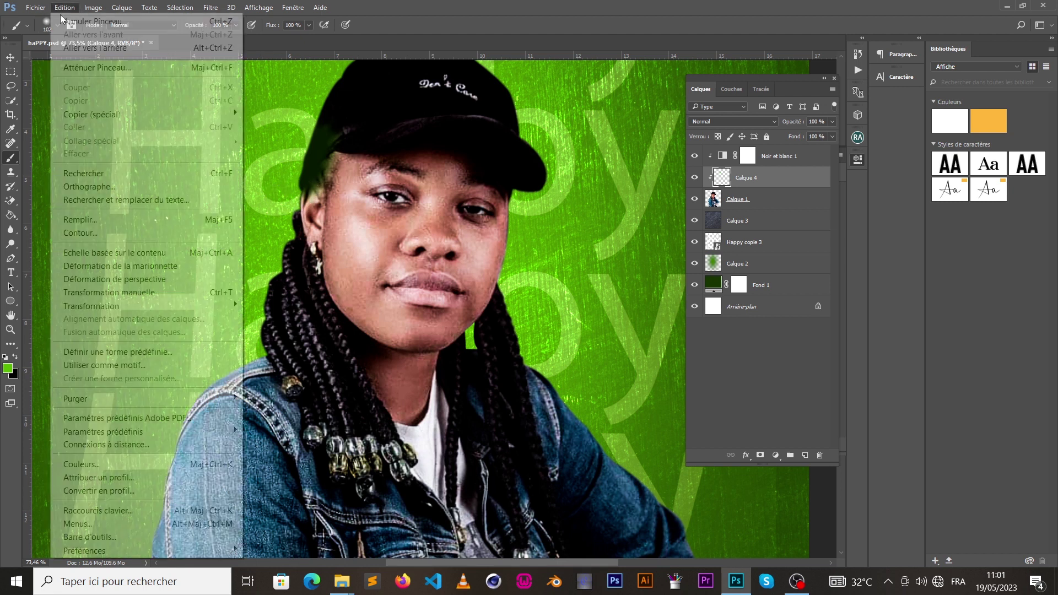
{"action": "left_click", "coordinate": [83, 19]}
{"action": "left_click_drag", "start_coordinate": [315, 190], "coordinate": [300, 263]}
{"action": "left_click", "coordinate": [63, 7]}
{"action": "left_click", "coordinate": [83, 20]}
Try a green brush stroke down the cheek beside the ear on Calque 4, and undo it.
{"action": "left_click_drag", "start_coordinate": [330, 207], "coordinate": [334, 289]}
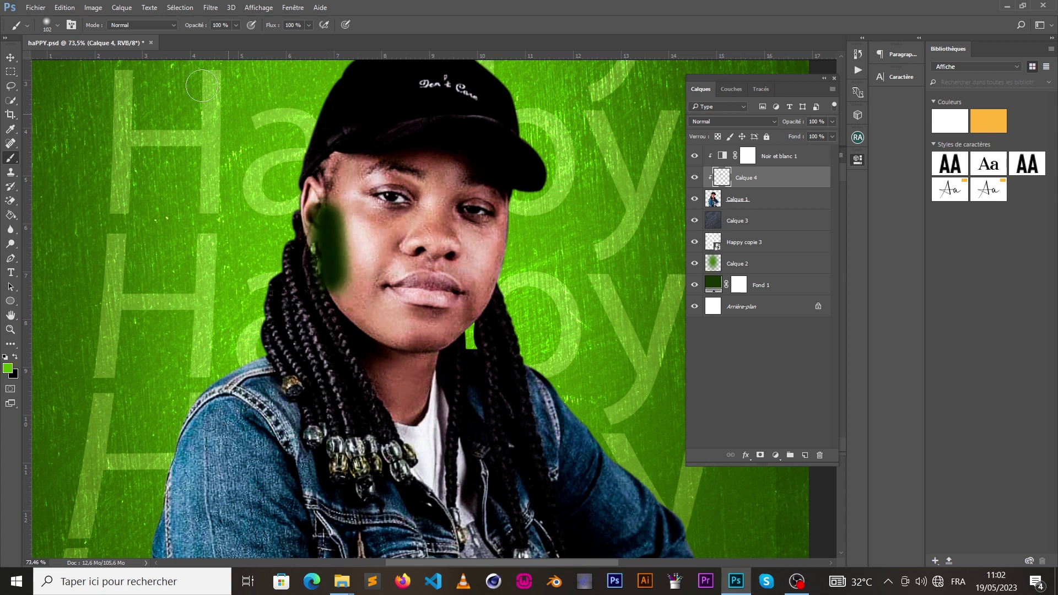
{"action": "left_click", "coordinate": [61, 8]}
{"action": "left_click", "coordinate": [83, 20]}
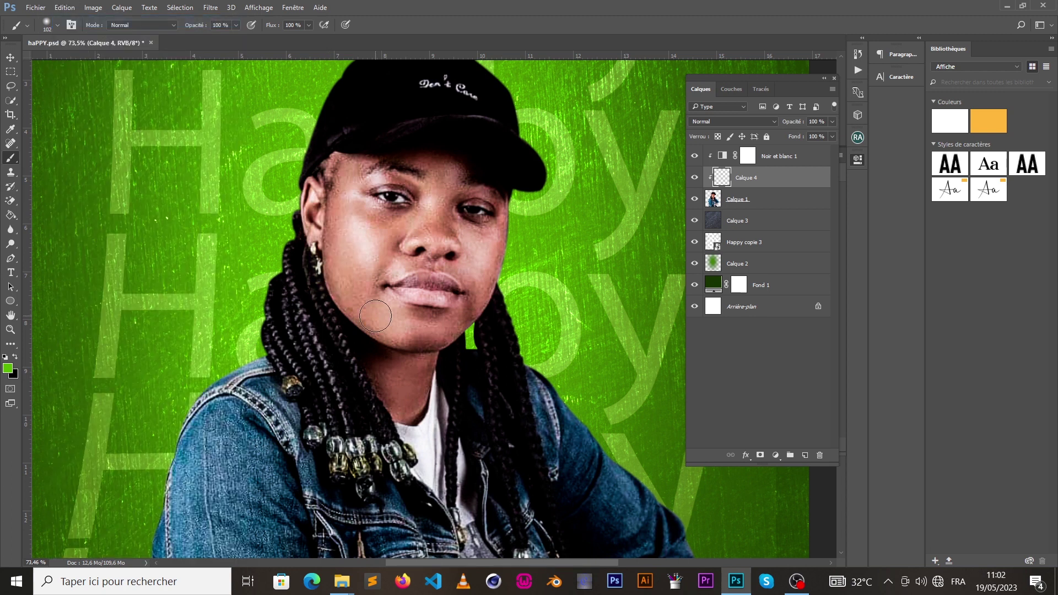
Set the foreground colour to the brighter green 9df31d.
{"action": "left_click", "coordinate": [8, 368]}
{"action": "left_click", "coordinate": [689, 102]}
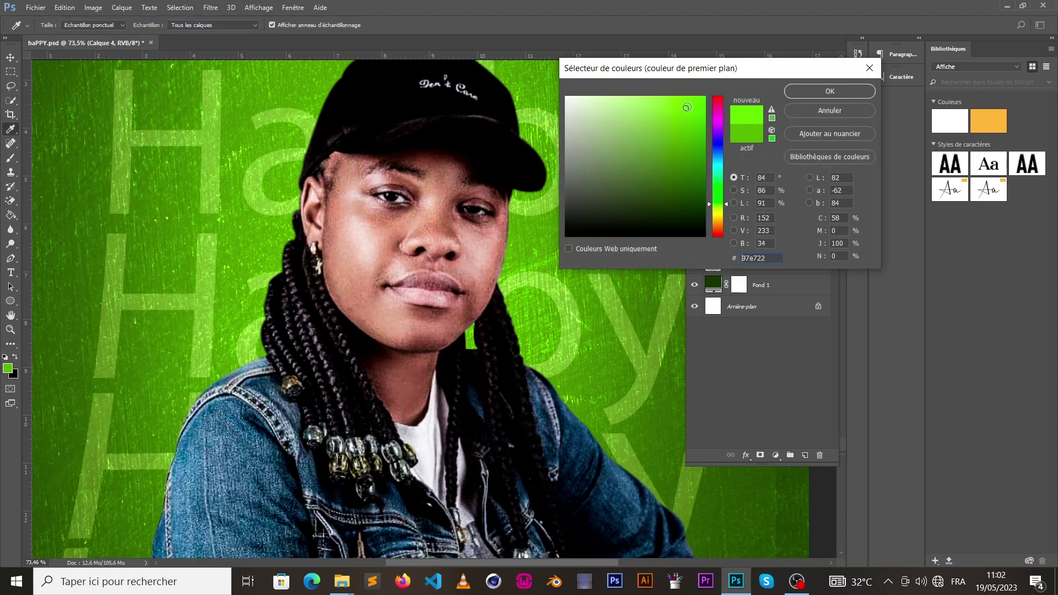
{"action": "left_click", "coordinate": [805, 92]}
Try a bright green brush stroke along the face's far cheek and jaw on Calque 4, and undo it.
{"action": "left_click_drag", "start_coordinate": [502, 236], "coordinate": [475, 331]}
{"action": "left_click", "coordinate": [65, 7]}
{"action": "left_click", "coordinate": [81, 22]}
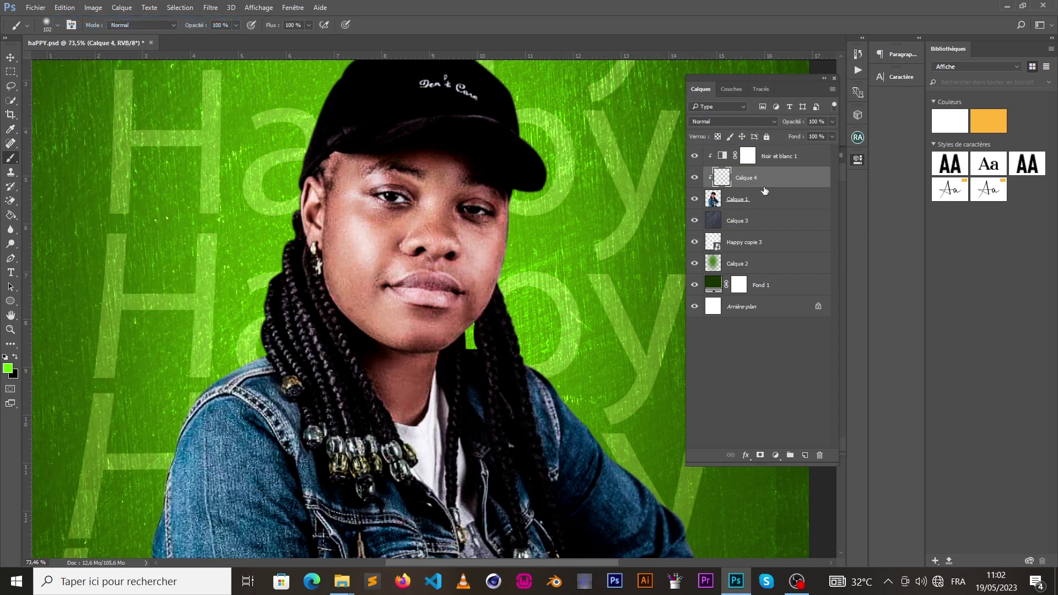
Release the Noir et blanc 1 adjustment from its clipping mask, then delete its layer mask and the adjustment layer itself.
{"action": "right_click", "coordinate": [806, 157]}
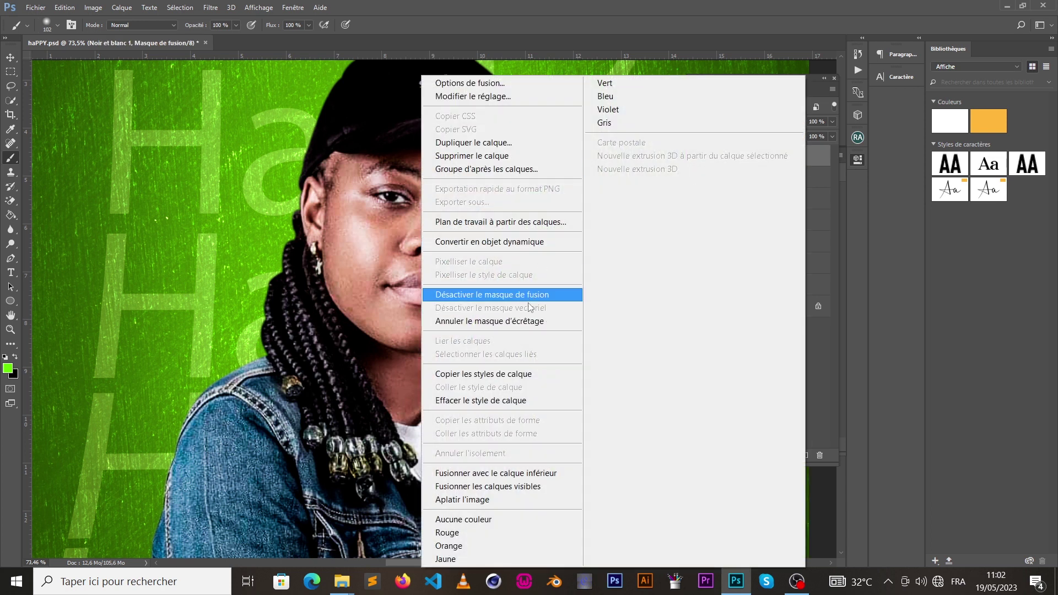
{"action": "left_click", "coordinate": [519, 321]}
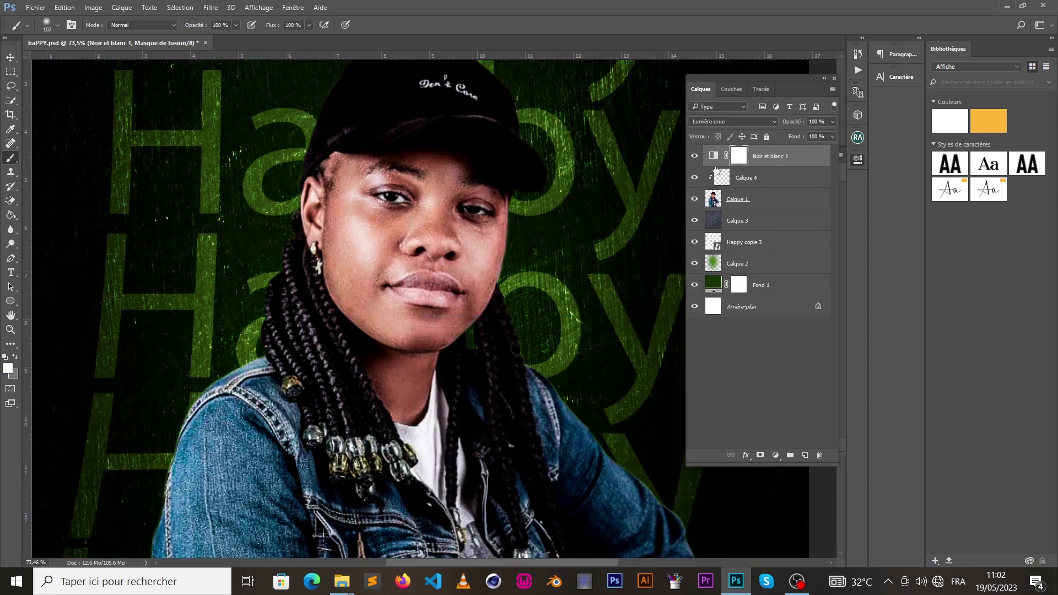
{"action": "left_click", "coordinate": [819, 453]}
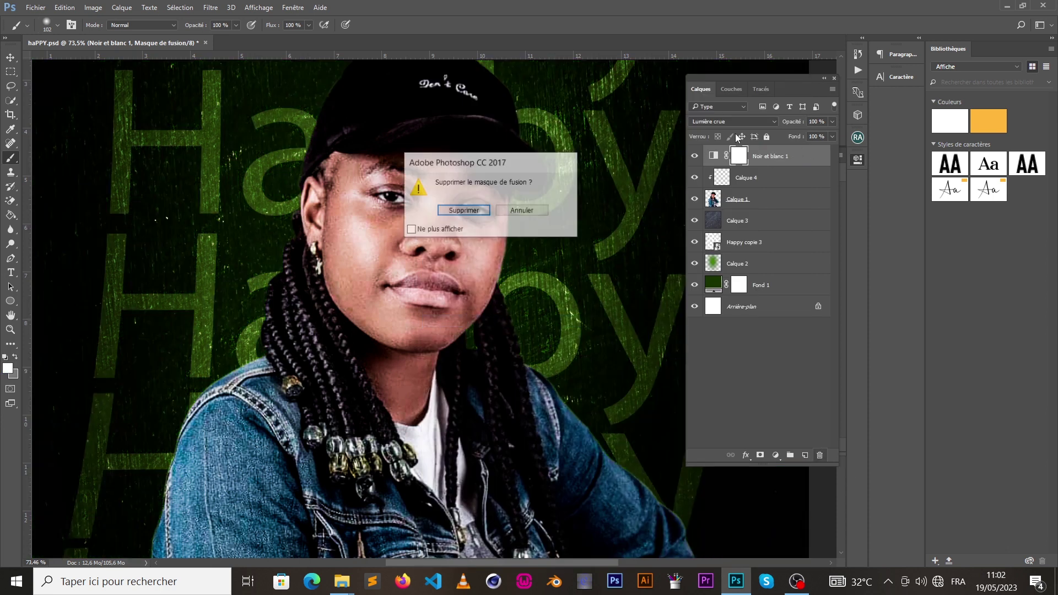
{"action": "left_click", "coordinate": [464, 213]}
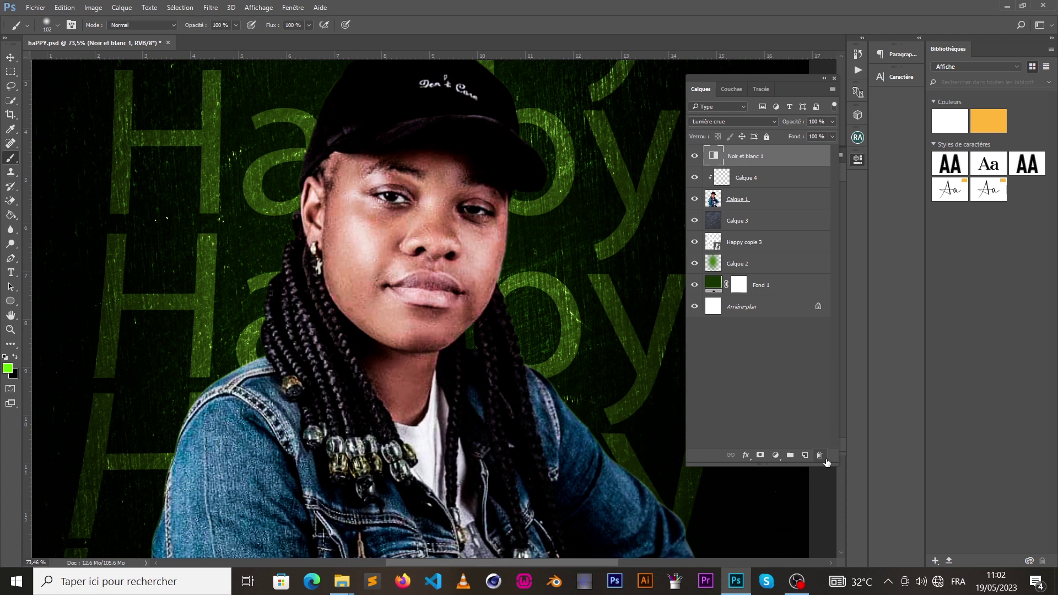
{"action": "key", "text": "Delete"}
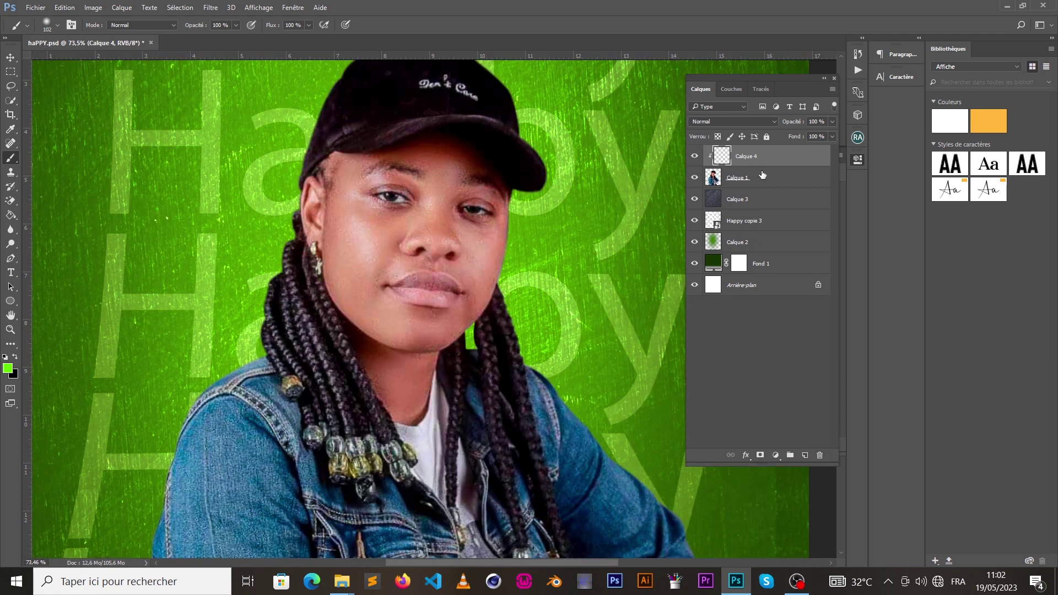
Try a bright green brush stroke over the ear and earring on Calque 4, and undo it.
{"action": "left_click_drag", "start_coordinate": [314, 198], "coordinate": [303, 273]}
{"action": "left_click", "coordinate": [64, 7]}
{"action": "left_click", "coordinate": [74, 21]}
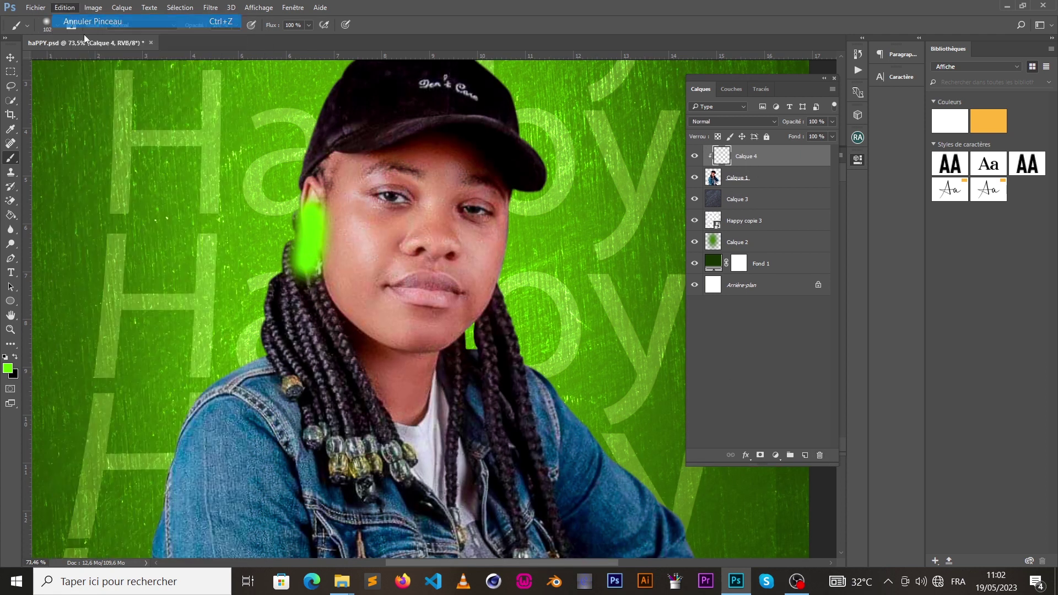
{"action": "right_click", "coordinate": [798, 160]}
{"action": "left_click", "coordinate": [639, 5]}
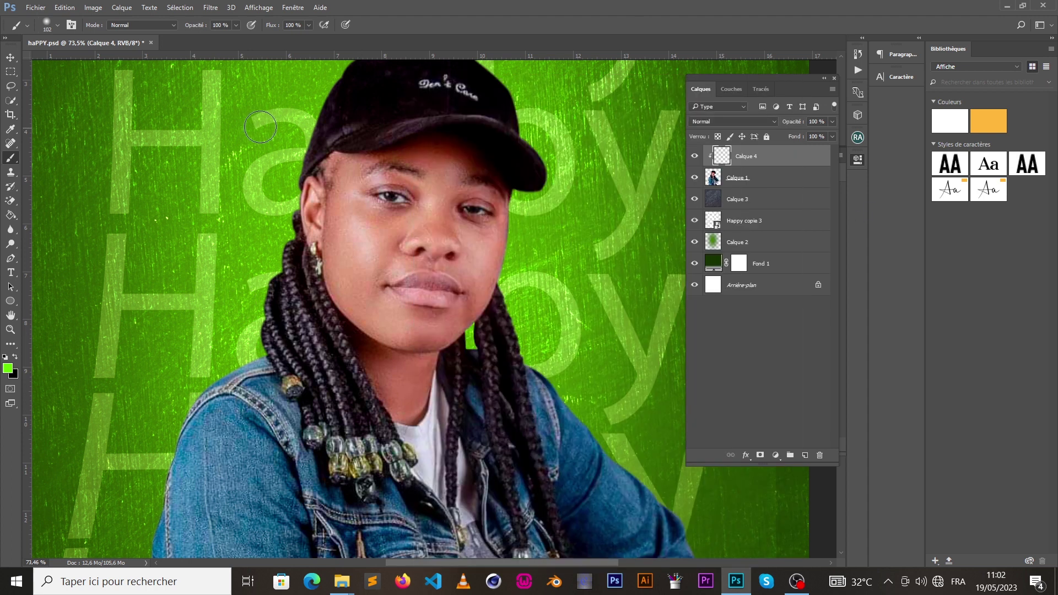
{"action": "left_click", "coordinate": [65, 7]}
{"action": "left_click", "coordinate": [74, 20]}
Paint soft green light on Calque 4 along the outer edge of the braids below the ear and the adjoining denim shoulder.
{"action": "scroll", "coordinate": [292, 270], "scroll_direction": "up", "scroll_amount": 1}
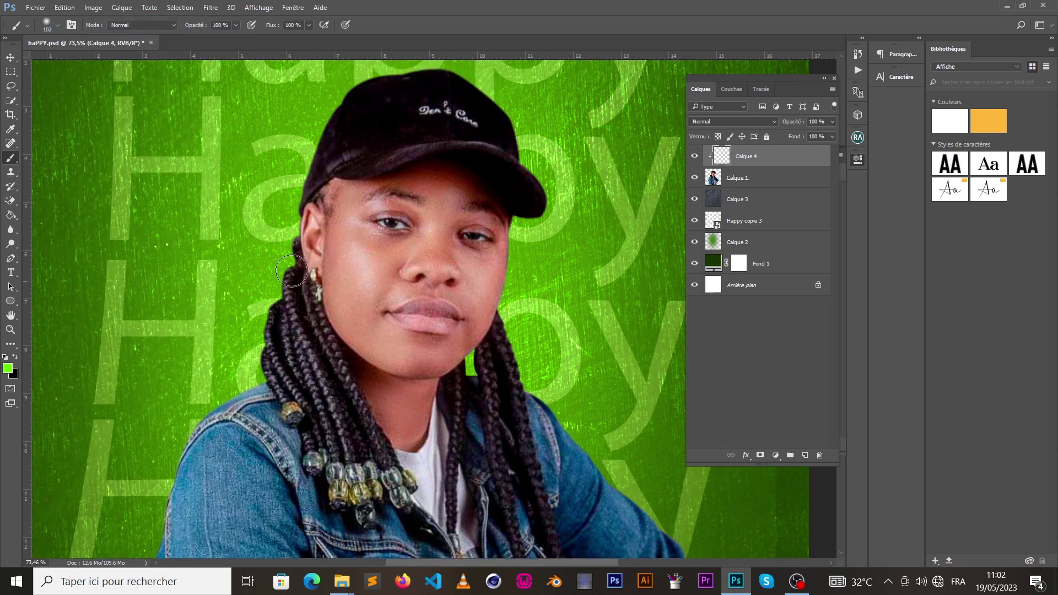
{"action": "scroll", "coordinate": [287, 349], "scroll_direction": "up", "scroll_amount": 2}
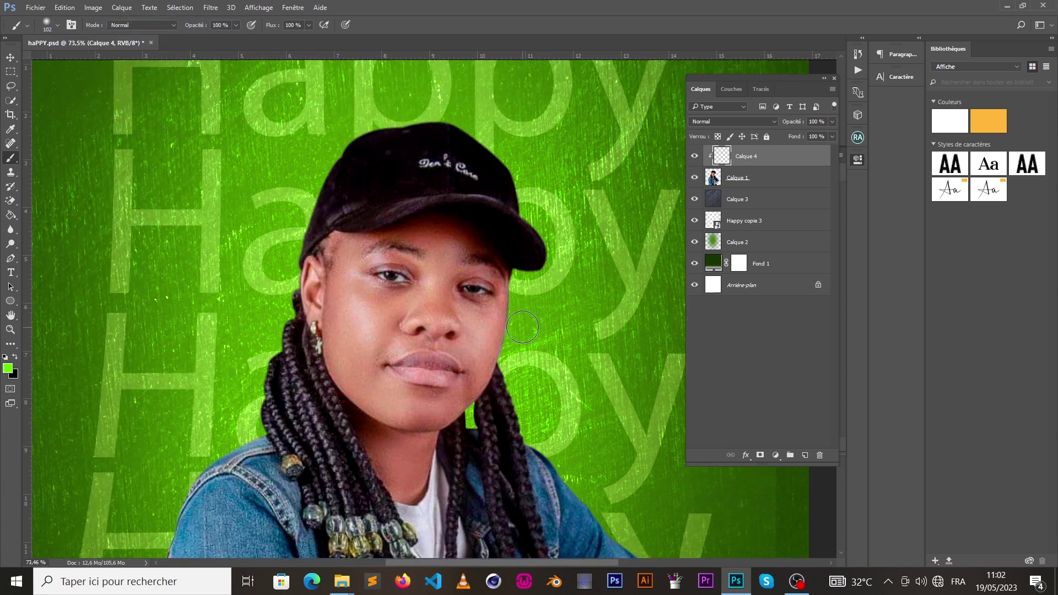
{"action": "left_click", "coordinate": [10, 329]}
{"action": "left_click_drag", "start_coordinate": [320, 247], "coordinate": [320, 248]}
{"action": "left_click", "coordinate": [11, 158]}
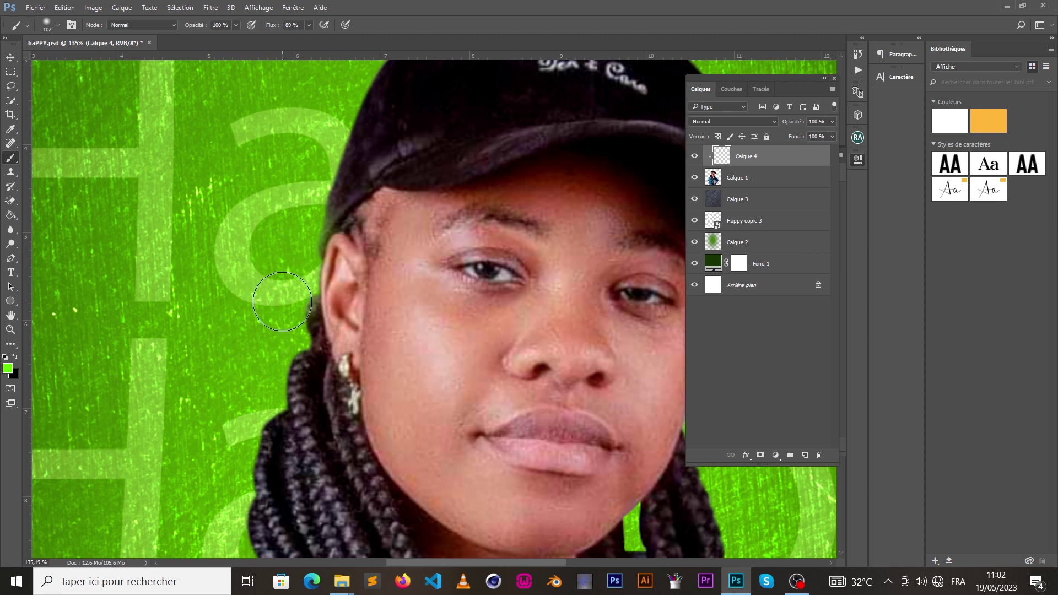
{"action": "scroll", "coordinate": [252, 333], "scroll_direction": "down", "scroll_amount": 3}
{"action": "scroll", "coordinate": [251, 333], "scroll_direction": "down", "scroll_amount": 1}
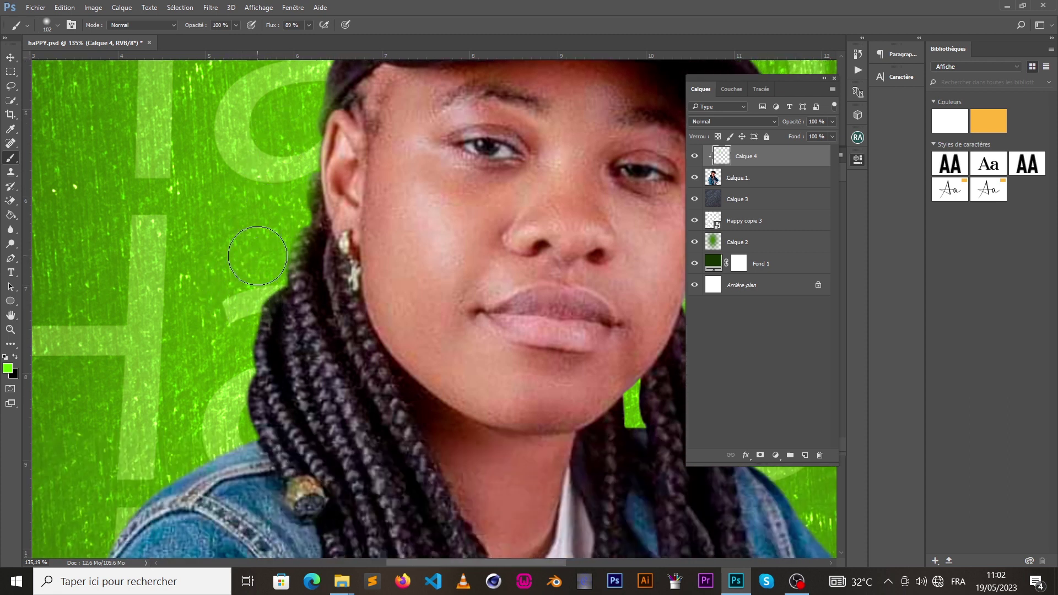
{"action": "mouse_move", "coordinate": [222, 347]}
{"action": "left_mouse_down"}
{"action": "mouse_move", "coordinate": [207, 376]}
{"action": "mouse_move", "coordinate": [206, 433]}
{"action": "mouse_move", "coordinate": [210, 393]}
{"action": "mouse_move", "coordinate": [218, 431]}
{"action": "mouse_move", "coordinate": [223, 396]}
{"action": "mouse_move", "coordinate": [217, 422]}
{"action": "left_mouse_up"}
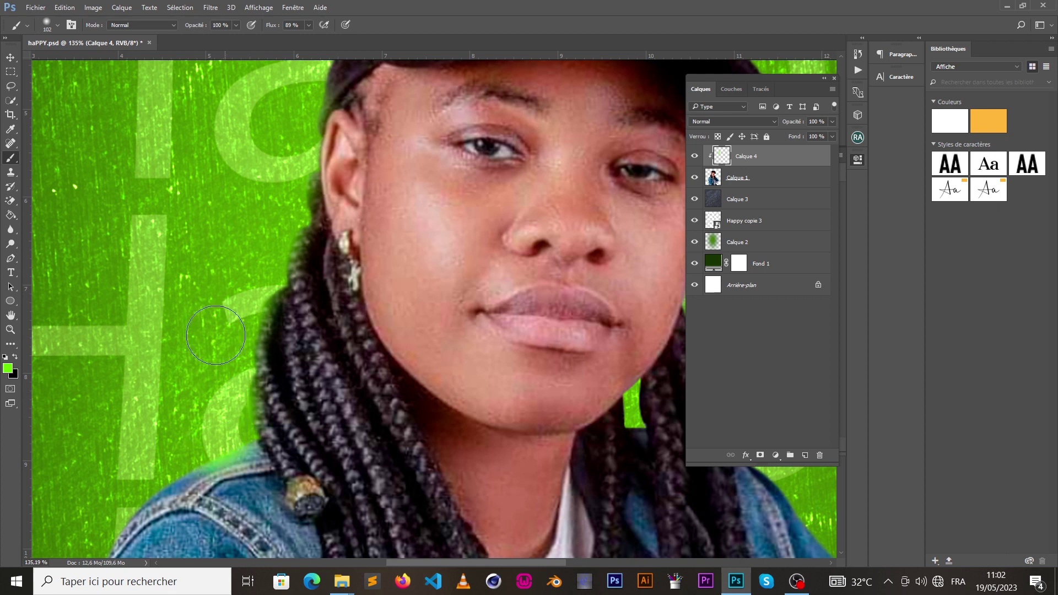
Paint soft green light on Calque 4 along the back edge of the black cap.
{"action": "left_click", "coordinate": [10, 328]}
{"action": "scroll", "coordinate": [234, 288], "scroll_direction": "down", "scroll_amount": 5}
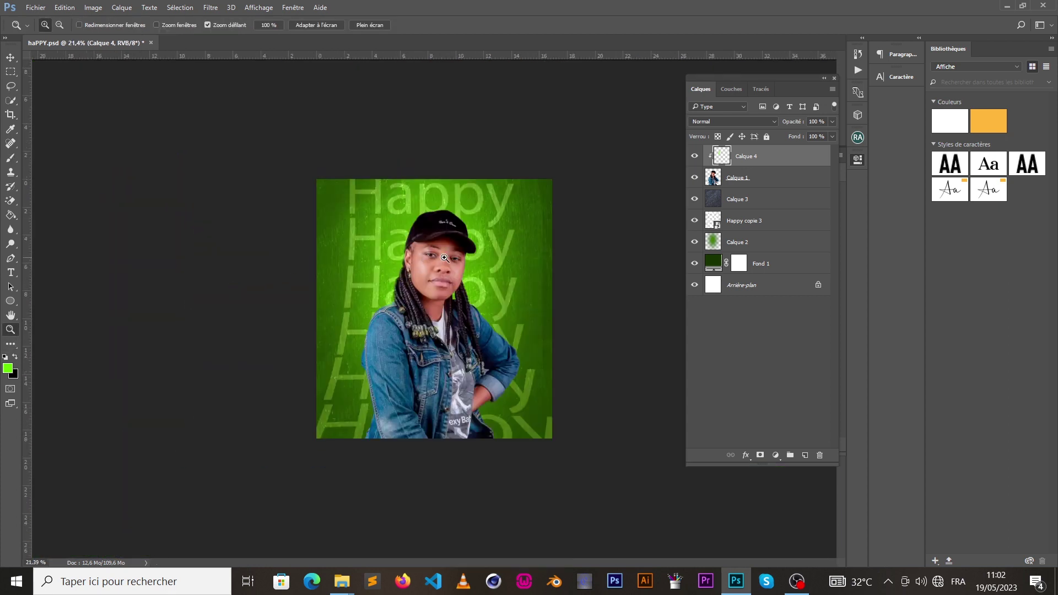
{"action": "scroll", "coordinate": [457, 254], "scroll_direction": "up", "scroll_amount": 3}
{"action": "scroll", "coordinate": [448, 156], "scroll_direction": "up", "scroll_amount": 5}
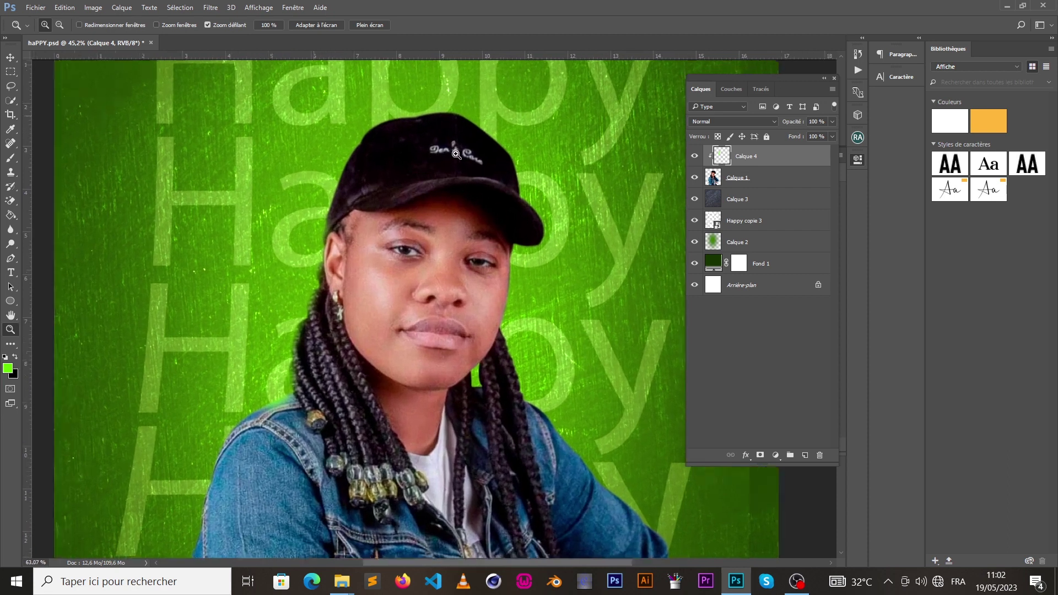
{"action": "left_click", "coordinate": [10, 158]}
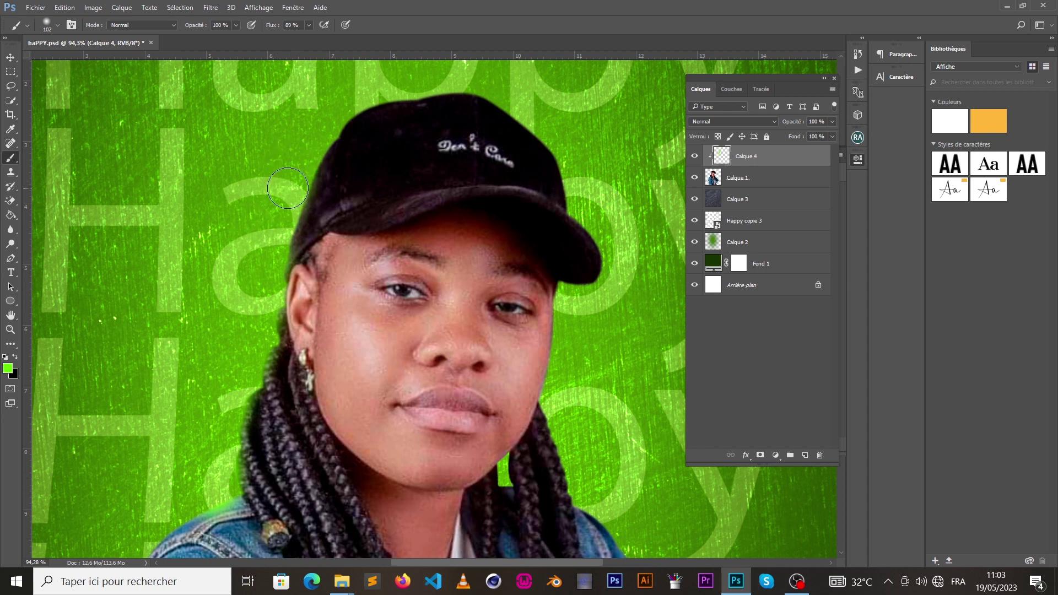
{"action": "left_click_drag", "start_coordinate": [291, 220], "coordinate": [285, 238]}
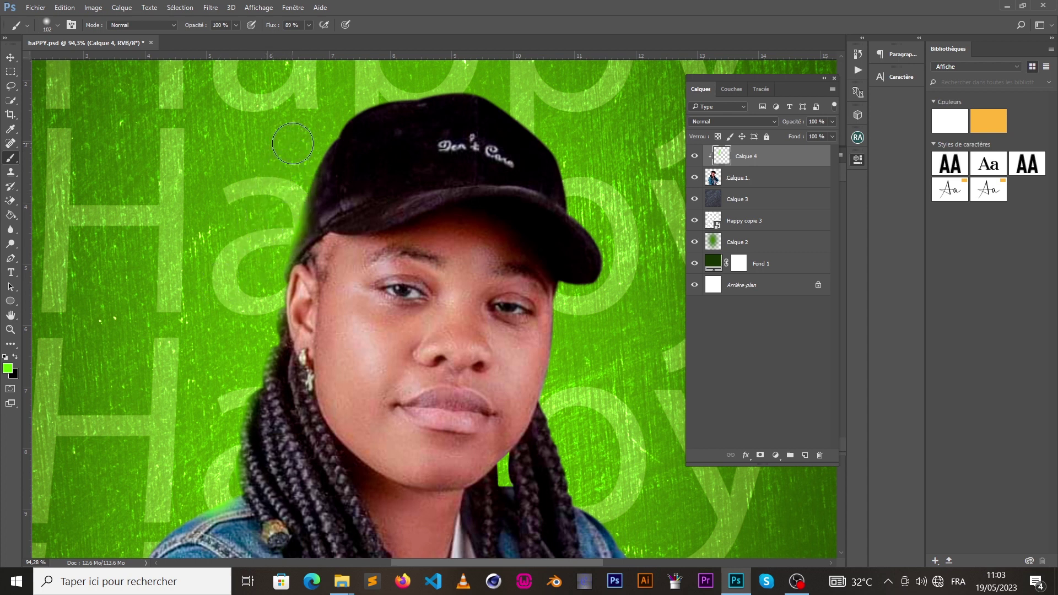
Paint soft green light on Calque 4 along the far shoulder, braids and cheek, on the side opposite the visible ear.
{"action": "scroll", "coordinate": [264, 190], "scroll_direction": "down", "scroll_amount": 3}
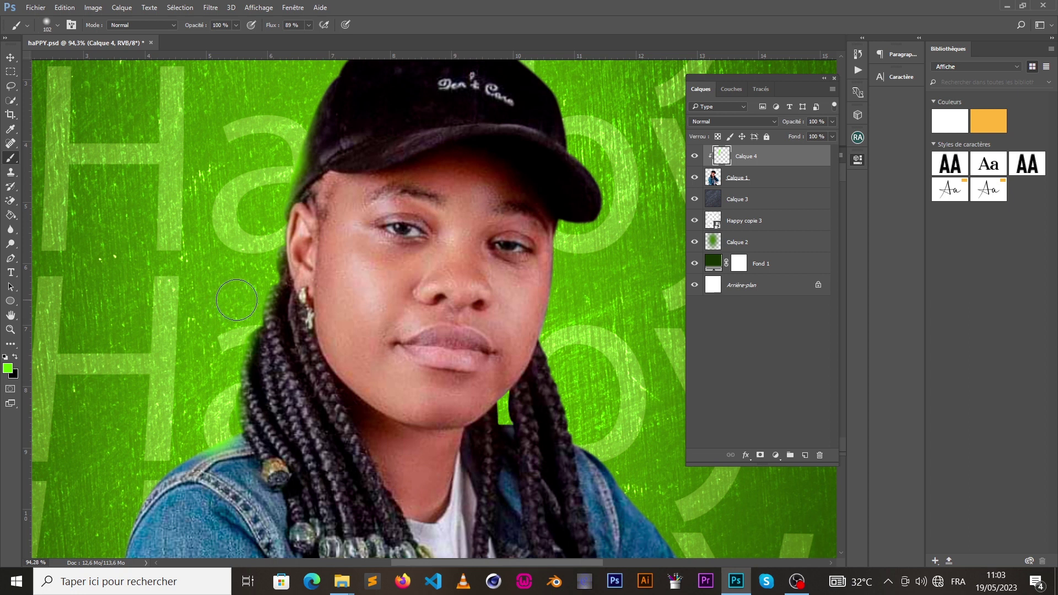
{"action": "scroll", "coordinate": [183, 370], "scroll_direction": "down", "scroll_amount": 6}
{"action": "scroll", "coordinate": [183, 371], "scroll_direction": "down", "scroll_amount": 2}
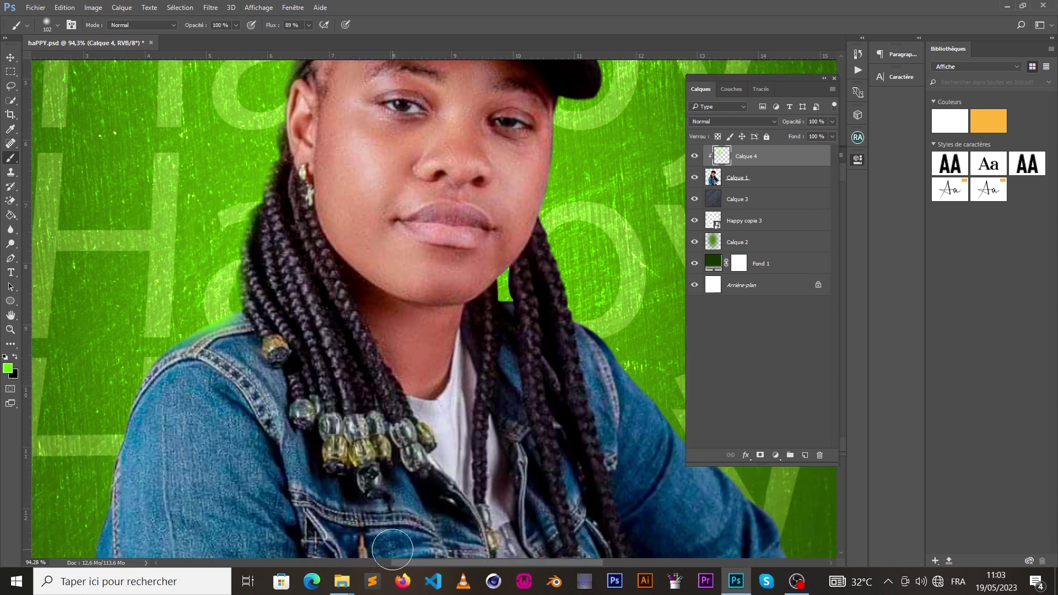
{"action": "left_click", "coordinate": [10, 328]}
{"action": "scroll", "coordinate": [519, 287], "scroll_direction": "down", "scroll_amount": 7}
{"action": "scroll", "coordinate": [519, 287], "scroll_direction": "up", "scroll_amount": 3}
{"action": "scroll", "coordinate": [519, 287], "scroll_direction": "up", "scroll_amount": 8}
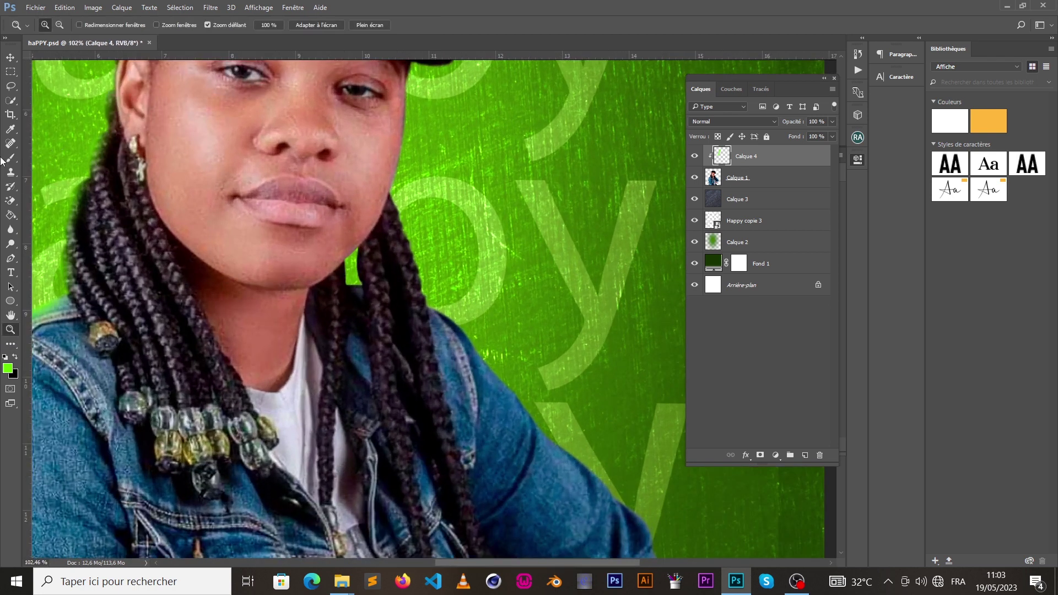
{"action": "left_click", "coordinate": [10, 158]}
{"action": "mouse_move", "coordinate": [508, 336]}
{"action": "left_mouse_down"}
{"action": "mouse_move", "coordinate": [394, 171]}
{"action": "mouse_move", "coordinate": [441, 255]}
{"action": "mouse_move", "coordinate": [432, 220]}
{"action": "mouse_move", "coordinate": [454, 250]}
{"action": "mouse_move", "coordinate": [435, 309]}
{"action": "mouse_move", "coordinate": [449, 220]}
{"action": "mouse_move", "coordinate": [463, 258]}
{"action": "mouse_move", "coordinate": [289, 237]}
{"action": "left_mouse_up"}
Erase the excess green light from the back edge of the cap on Calque 4 with the Eraser.
{"action": "left_click", "coordinate": [8, 329]}
{"action": "left_click_drag", "start_coordinate": [453, 237], "coordinate": [431, 235]}
{"action": "left_click", "coordinate": [443, 230], "text": "alt"}
{"action": "left_click", "coordinate": [443, 230]}
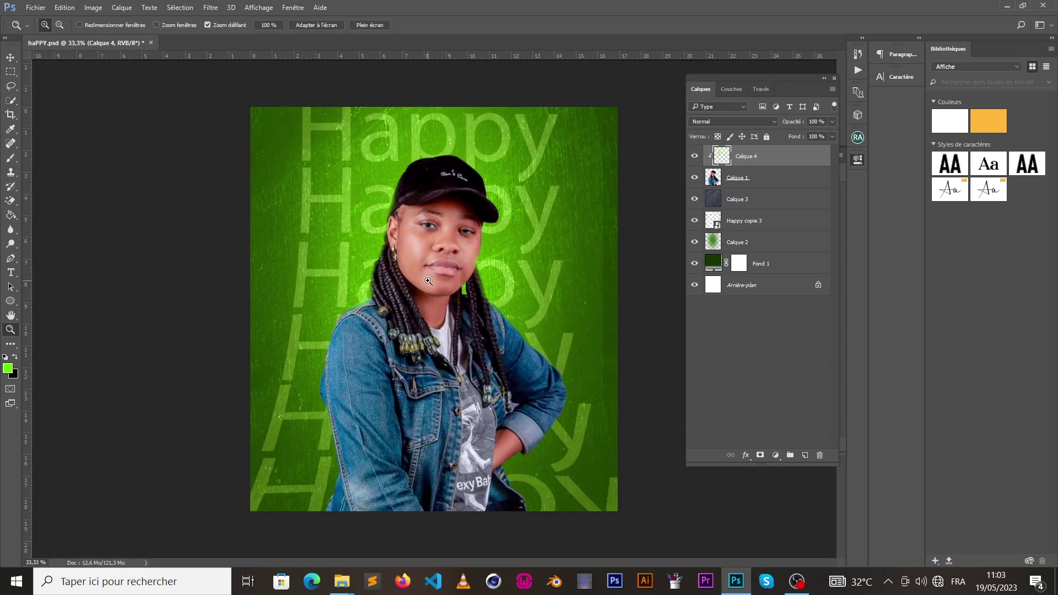
{"action": "left_click", "coordinate": [408, 303]}
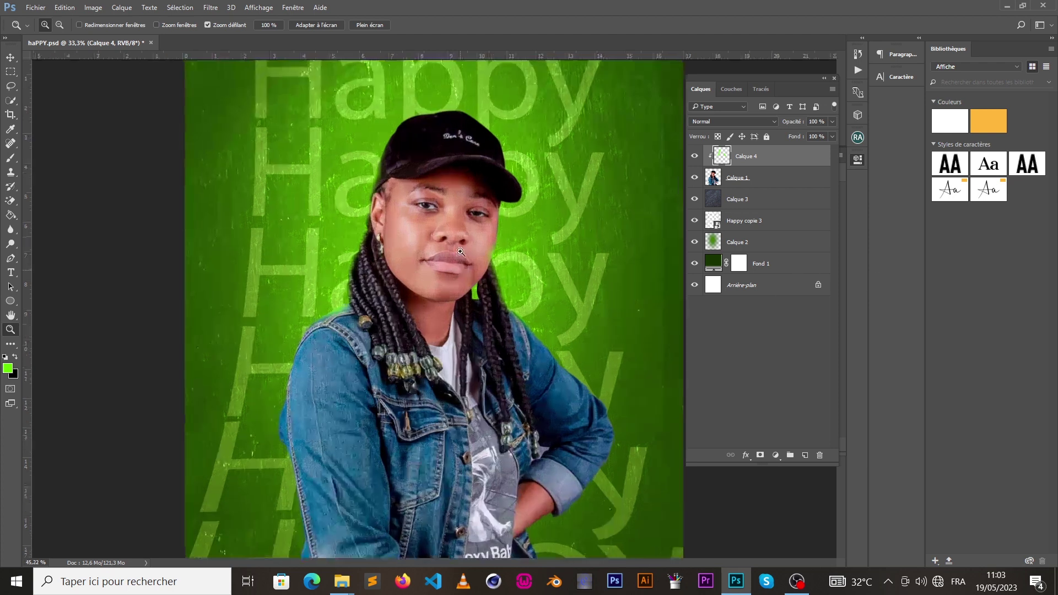
{"action": "left_click", "coordinate": [406, 142]}
{"action": "left_click", "coordinate": [405, 142]}
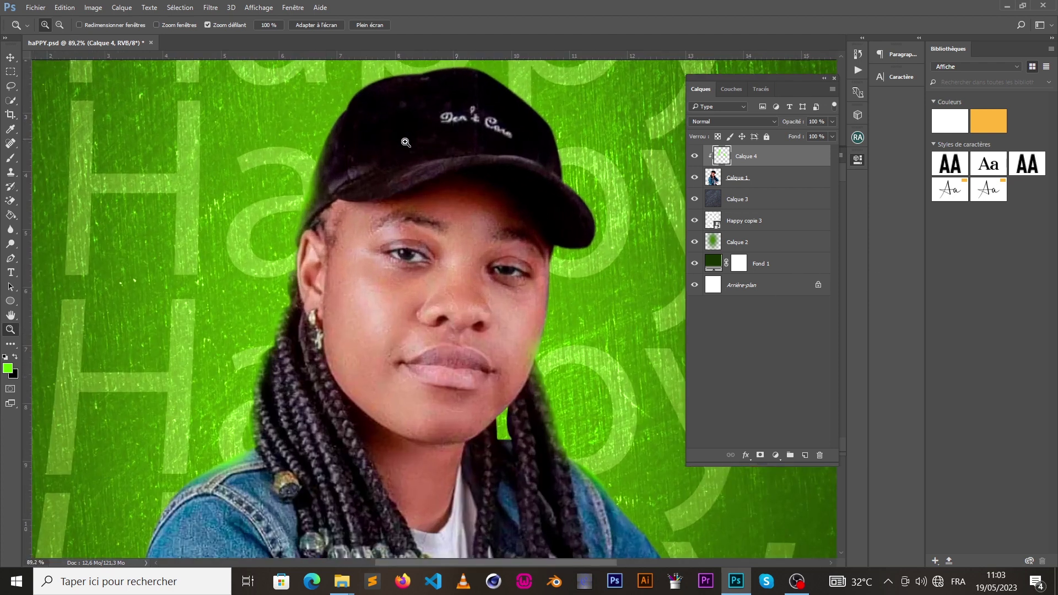
{"action": "left_click", "coordinate": [342, 172]}
{"action": "left_click", "coordinate": [337, 212]}
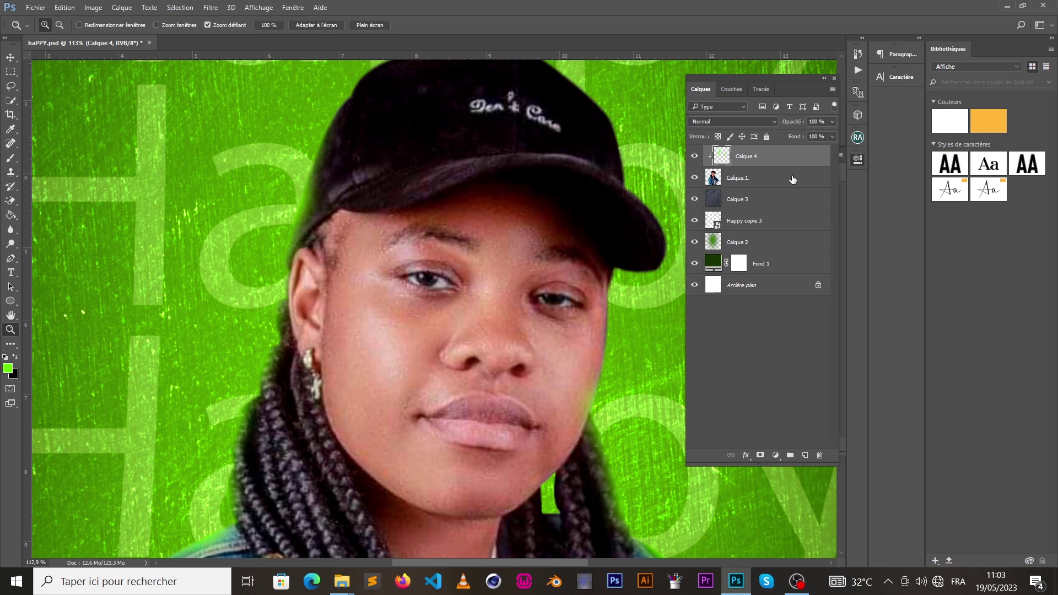
{"action": "right_click", "coordinate": [11, 201]}
{"action": "left_click", "coordinate": [50, 200]}
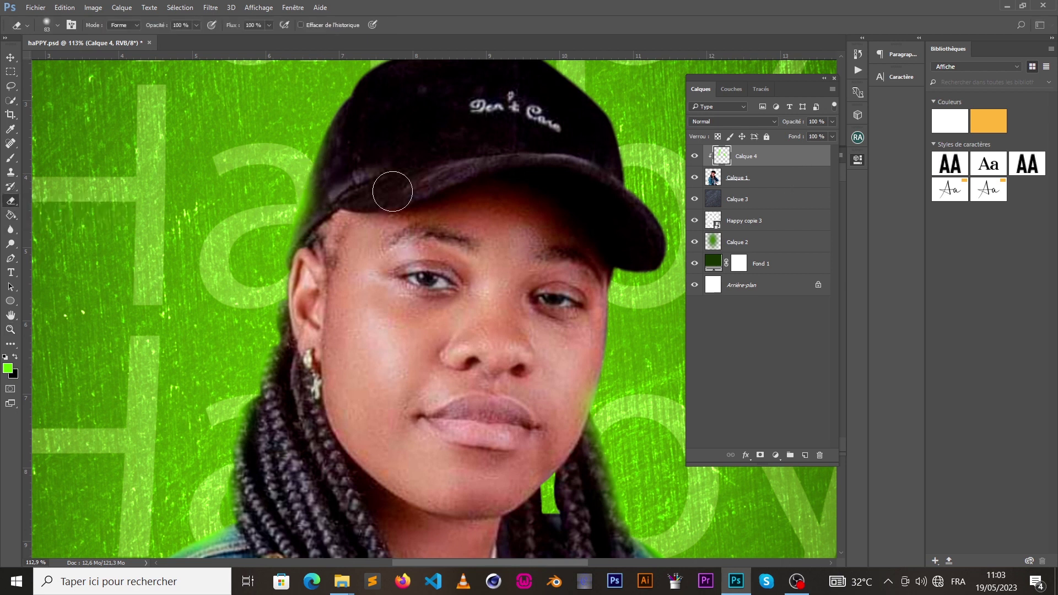
{"action": "mouse_move", "coordinate": [336, 220]}
{"action": "left_mouse_down"}
{"action": "mouse_move", "coordinate": [314, 229]}
{"action": "mouse_move", "coordinate": [342, 177]}
{"action": "left_mouse_up"}
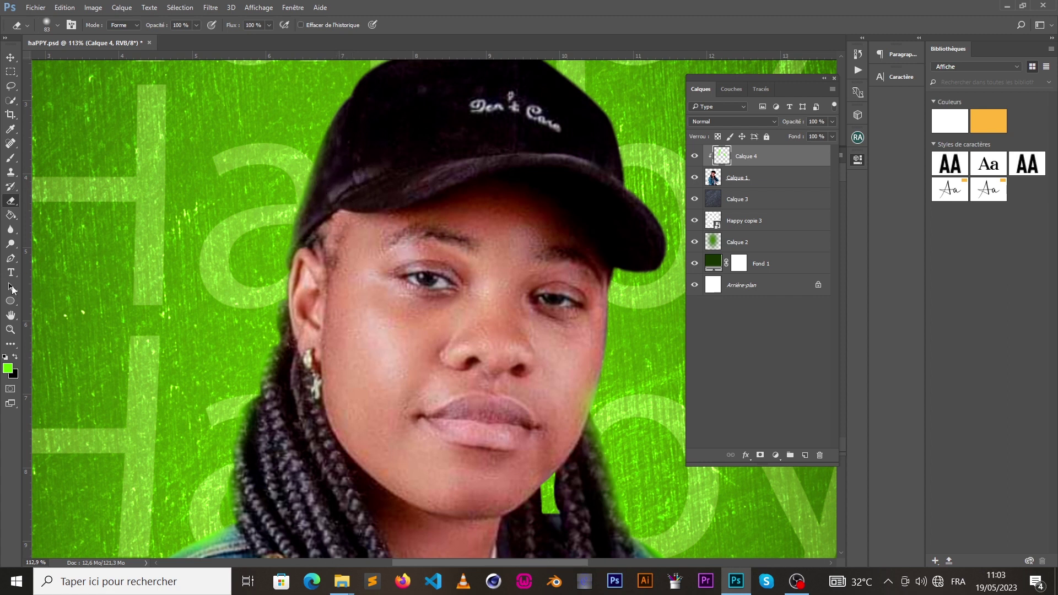
Add a new empty layer above Calque 4, keeping 9df31d as the foreground colour.
{"action": "left_click", "coordinate": [10, 329]}
{"action": "scroll", "coordinate": [254, 272], "scroll_direction": "down", "scroll_amount": 5}
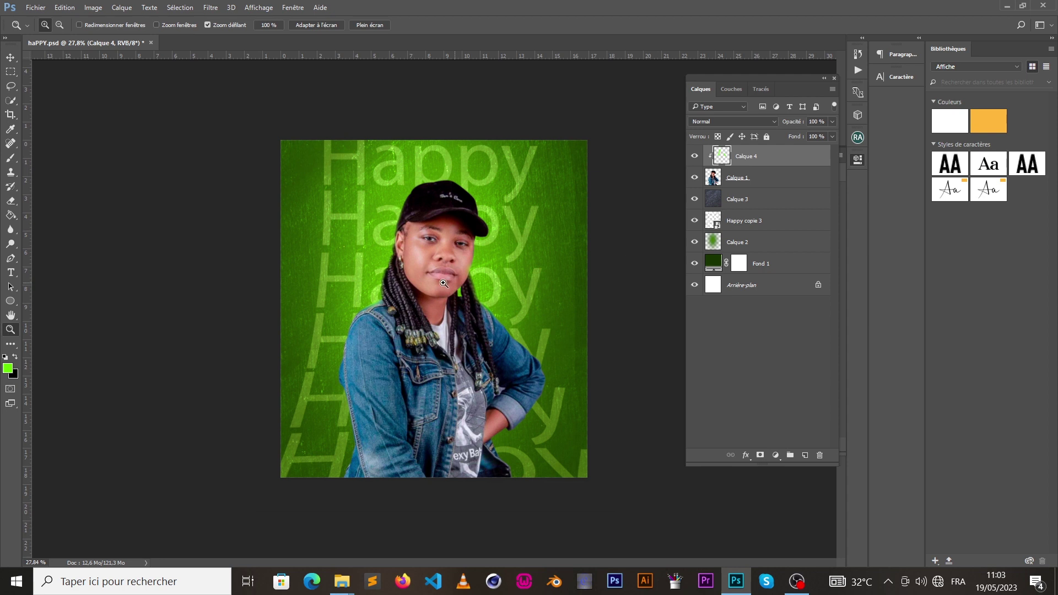
{"action": "left_click", "coordinate": [806, 456]}
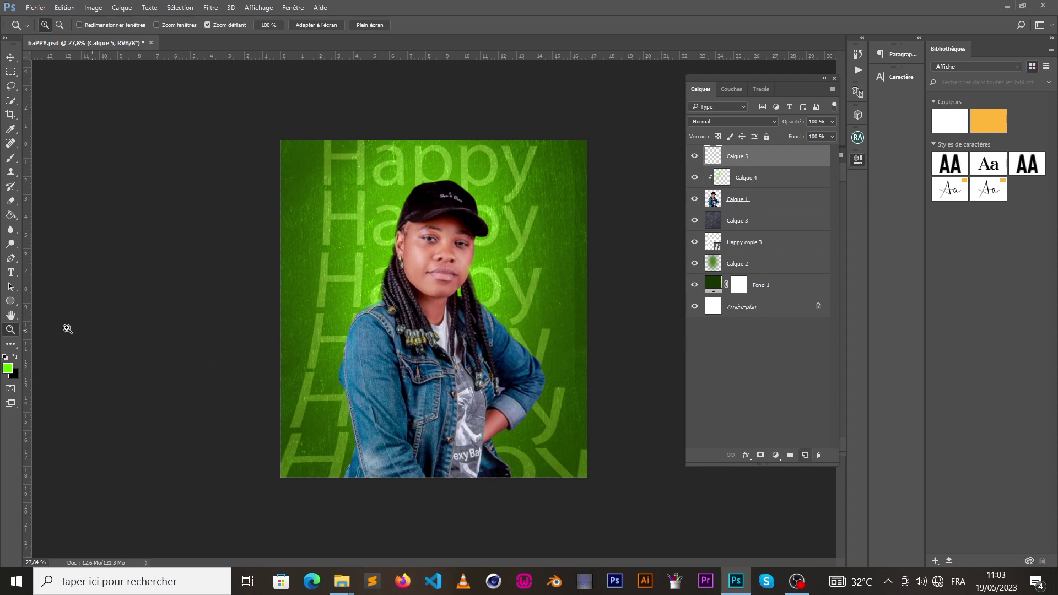
{"action": "left_click", "coordinate": [9, 371]}
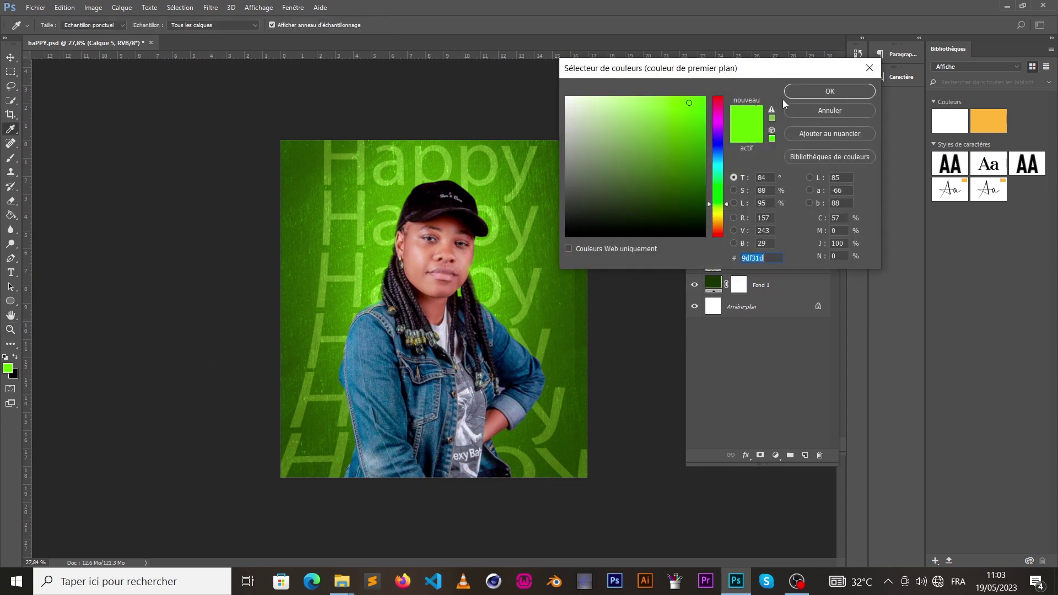
{"action": "left_click", "coordinate": [851, 90]}
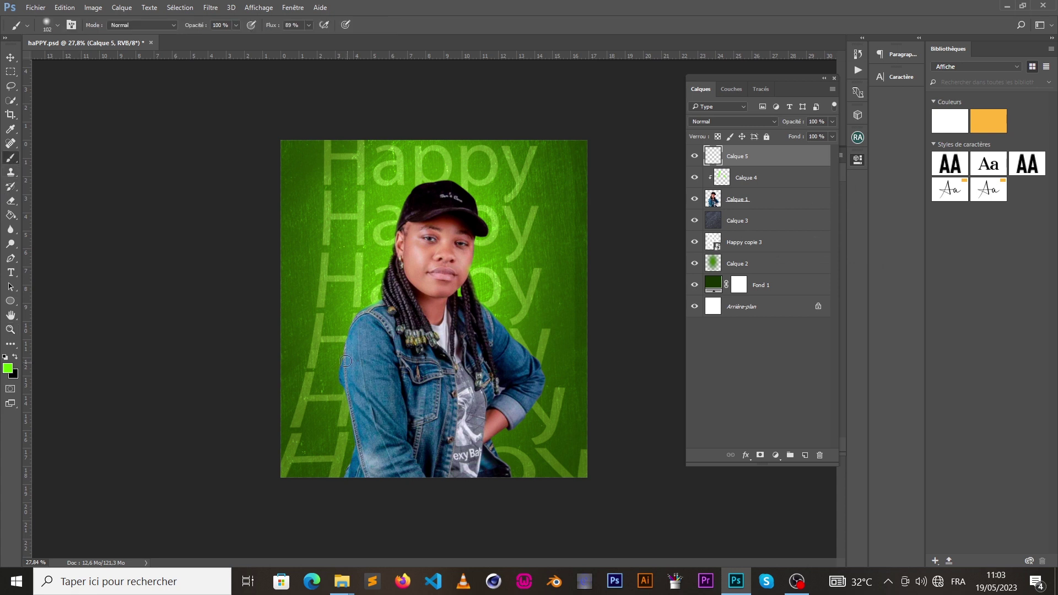
Enlarge the soft brush to 376 px and paint a single green glow spot on the new layer beside the denim shoulder.
{"action": "right_click", "coordinate": [345, 361]}
{"action": "left_click_drag", "start_coordinate": [451, 249], "coordinate": [459, 249]}
{"action": "left_click", "coordinate": [313, 332]}
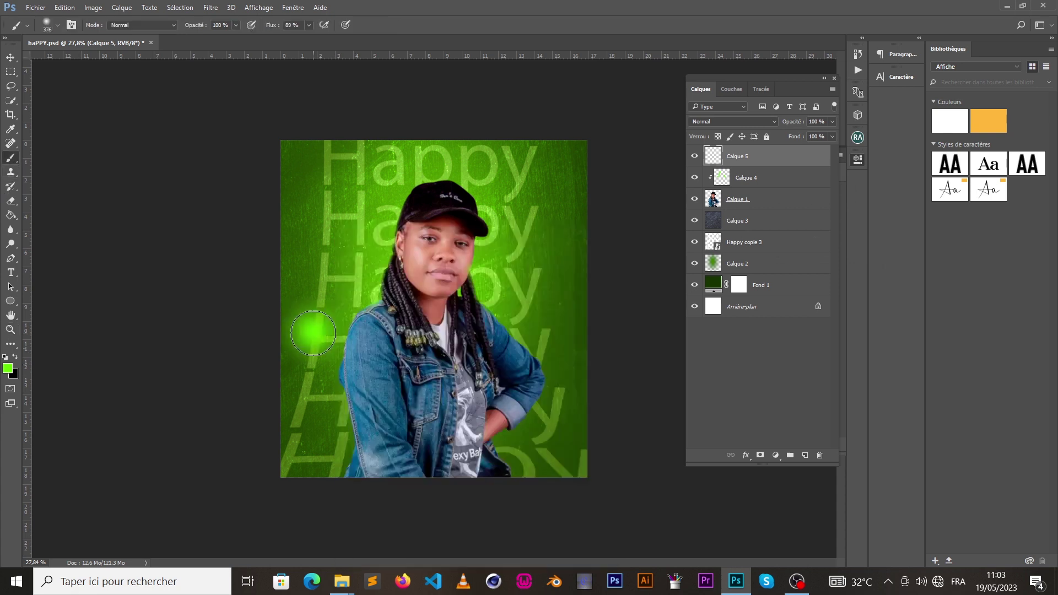
{"action": "left_click", "coordinate": [10, 57]}
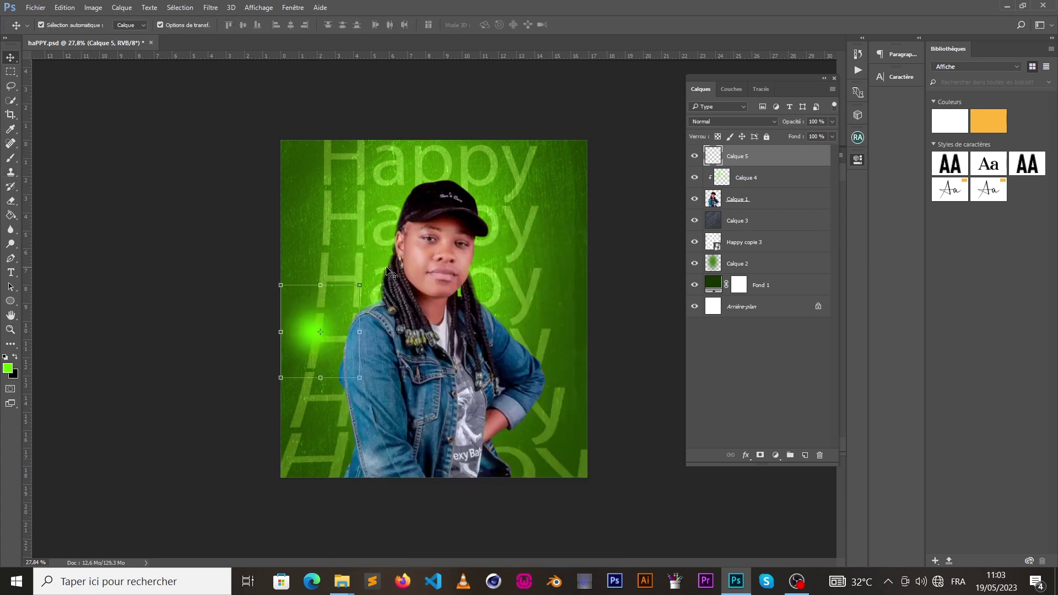
Enlarge the green glow on Calque 5 to about 663 % and place it over the poster's lower corner beside the denim jacket.
{"action": "left_click", "coordinate": [362, 282]}
{"action": "left_click", "coordinate": [190, 25]}
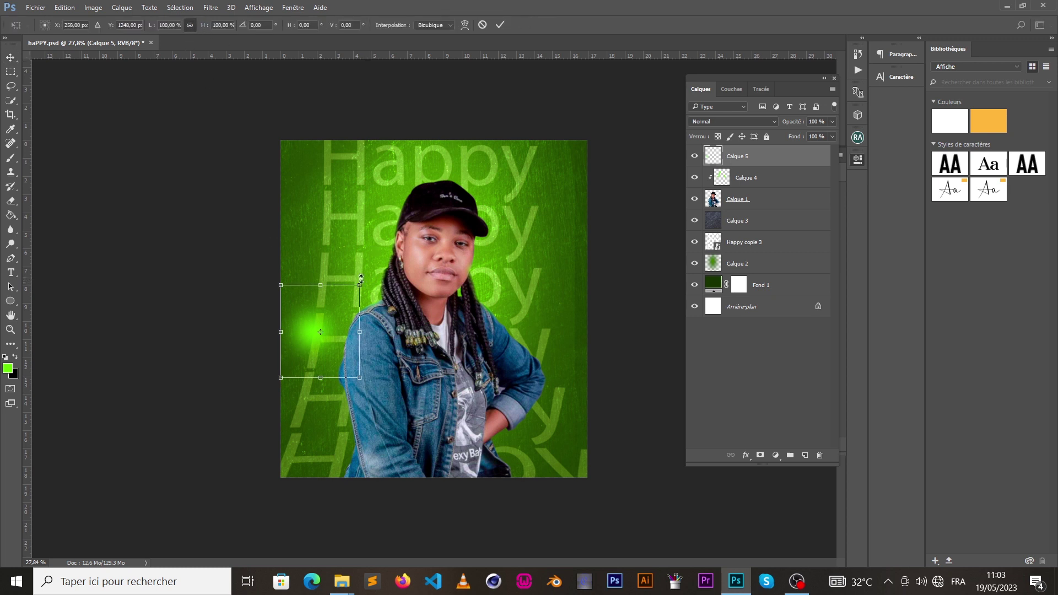
{"action": "left_click_drag", "start_coordinate": [367, 282], "coordinate": [567, 59]}
{"action": "left_click_drag", "start_coordinate": [397, 227], "coordinate": [315, 434]}
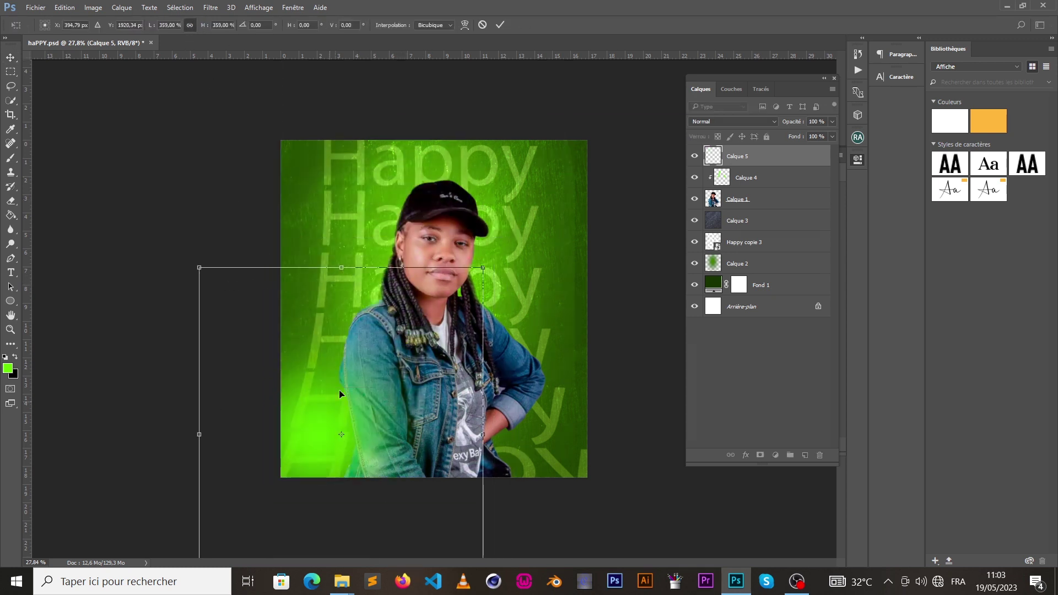
{"action": "left_click_drag", "start_coordinate": [483, 268], "coordinate": [711, 5]}
{"action": "left_click_drag", "start_coordinate": [475, 238], "coordinate": [379, 343]}
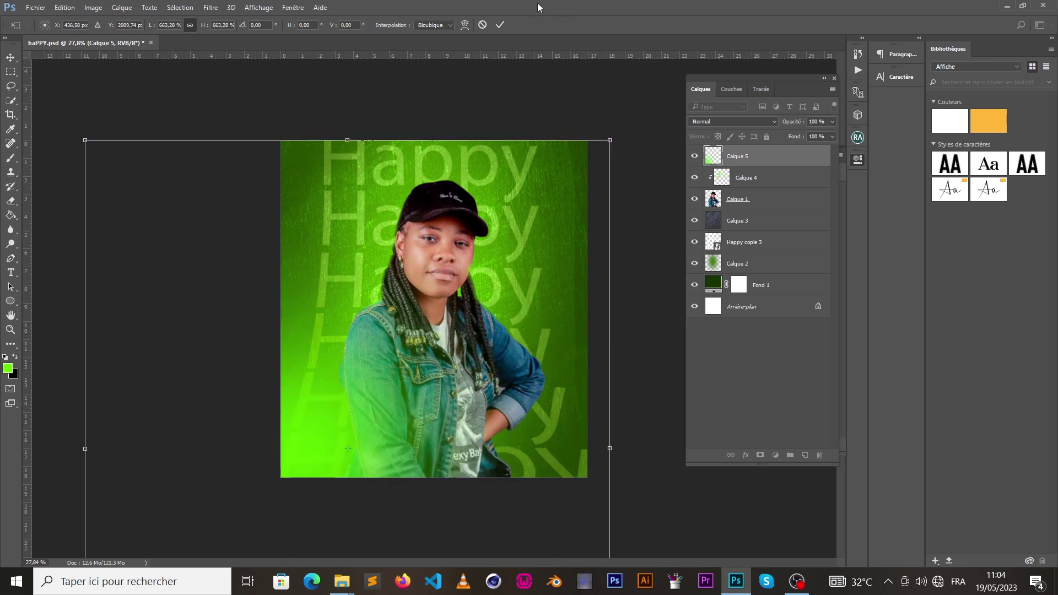
Try the Densité couleur -, Teinte and Lumière linéaire blend modes on the green glow layer.
{"action": "left_click", "coordinate": [719, 121]}
{"action": "scroll", "coordinate": [719, 121], "scroll_direction": "down", "scroll_amount": 3}
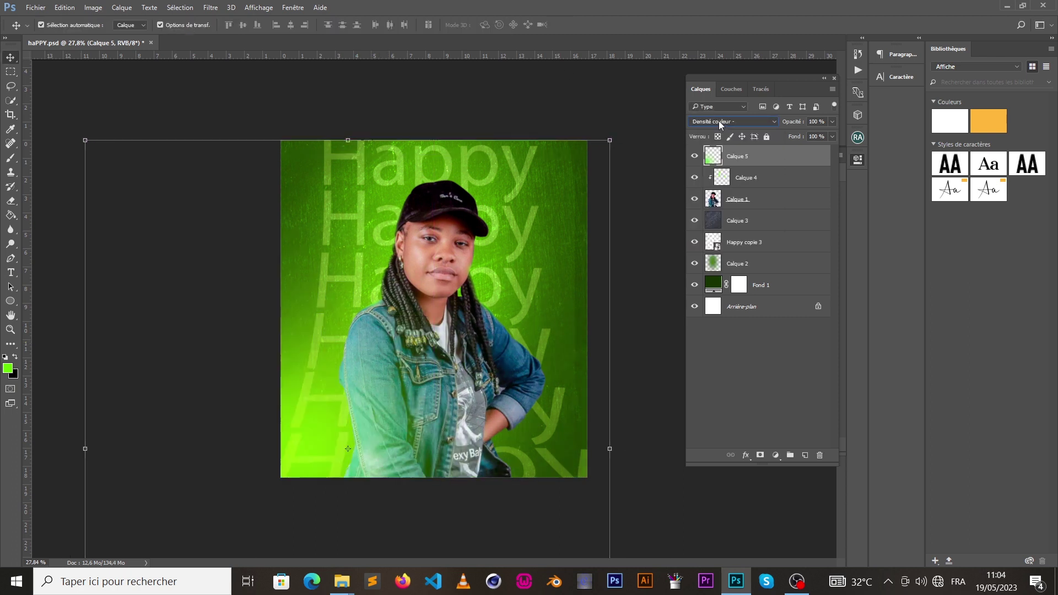
{"action": "scroll", "coordinate": [718, 121], "scroll_direction": "down", "scroll_amount": 7}
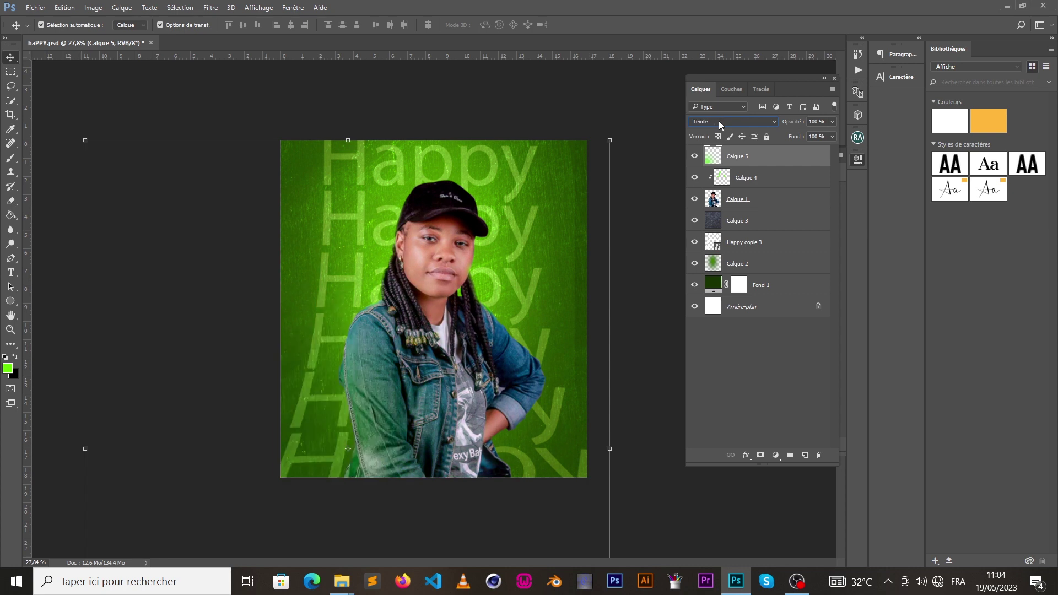
{"action": "scroll", "coordinate": [718, 121], "scroll_direction": "up", "scroll_amount": 4}
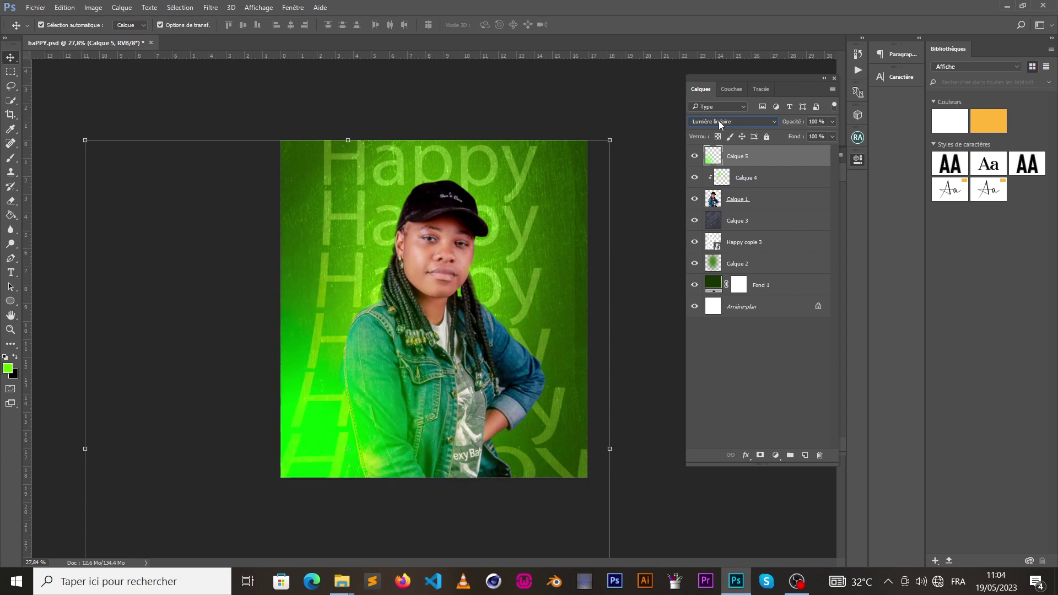
Replace the green glow layer with a new empty layer and set the foreground colour to a light yellow.
{"action": "left_click", "coordinate": [821, 455]}
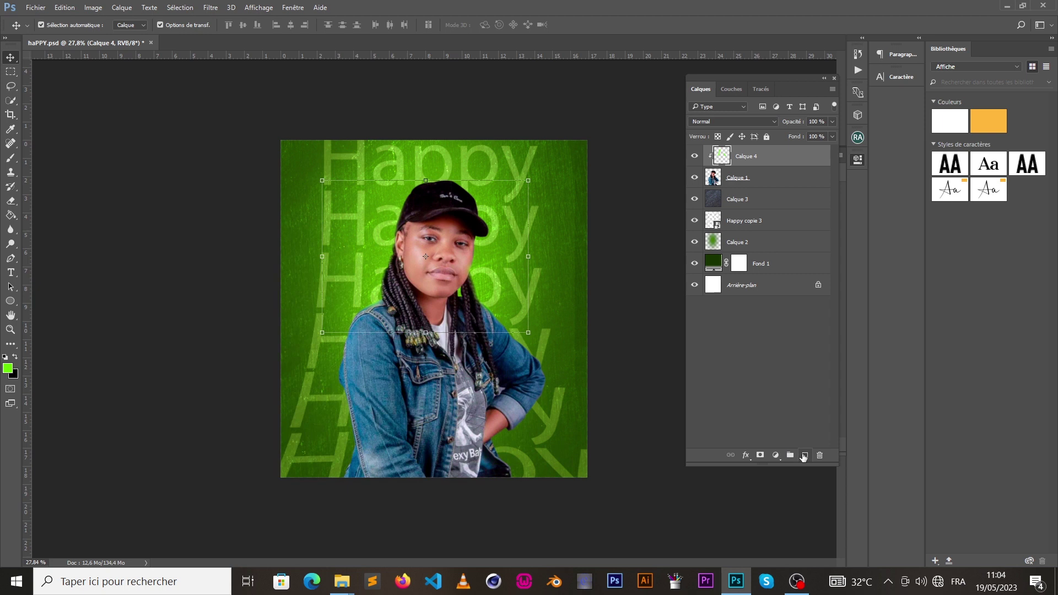
{"action": "left_click", "coordinate": [8, 367]}
{"action": "left_click_drag", "start_coordinate": [722, 217], "coordinate": [715, 223]}
{"action": "left_click_drag", "start_coordinate": [658, 109], "coordinate": [643, 94]}
{"action": "left_click", "coordinate": [830, 91]}
Paint a soft yellow glow spot on Calque 5 beside the braids and scale it up around its centre.
{"action": "left_click", "coordinate": [10, 158]}
{"action": "mouse_move", "coordinate": [374, 271]}
{"action": "left_mouse_down"}
{"action": "mouse_move", "coordinate": [406, 275]}
{"action": "mouse_move", "coordinate": [384, 302]}
{"action": "left_mouse_up"}
{"action": "left_click", "coordinate": [9, 59]}
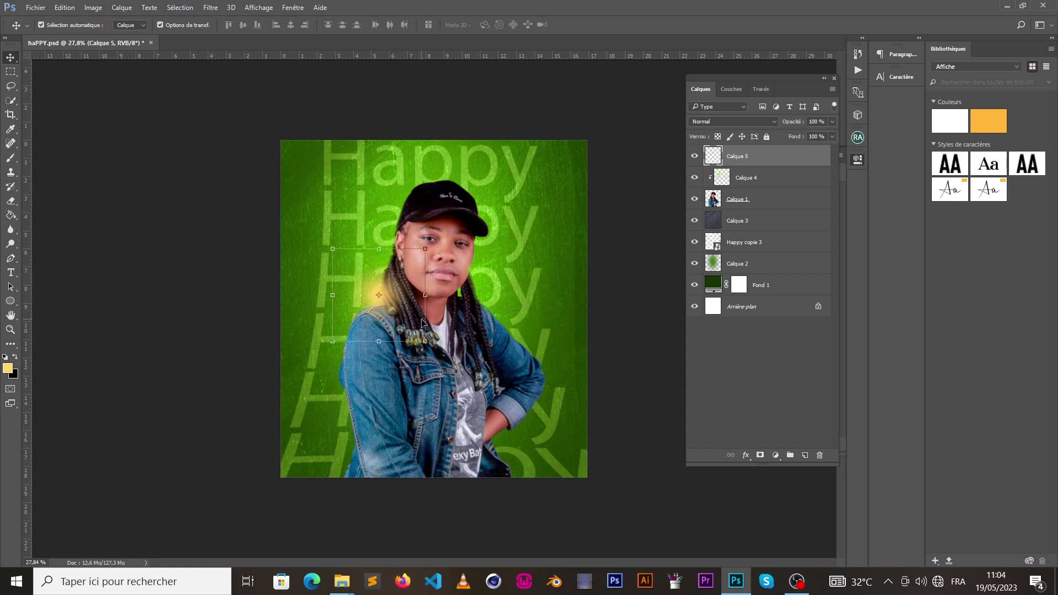
{"action": "left_click_drag", "start_coordinate": [425, 248], "coordinate": [417, 271]}
{"action": "left_click", "coordinate": [500, 25]}
Compare Incrustation, Lumière vive and Eclaircir on the yellow glow layer, and settle on the Densité couleur - blend mode.
{"action": "left_click", "coordinate": [733, 122]}
{"action": "left_click", "coordinate": [717, 226]}
{"action": "scroll", "coordinate": [719, 121], "scroll_direction": "down", "scroll_amount": 2}
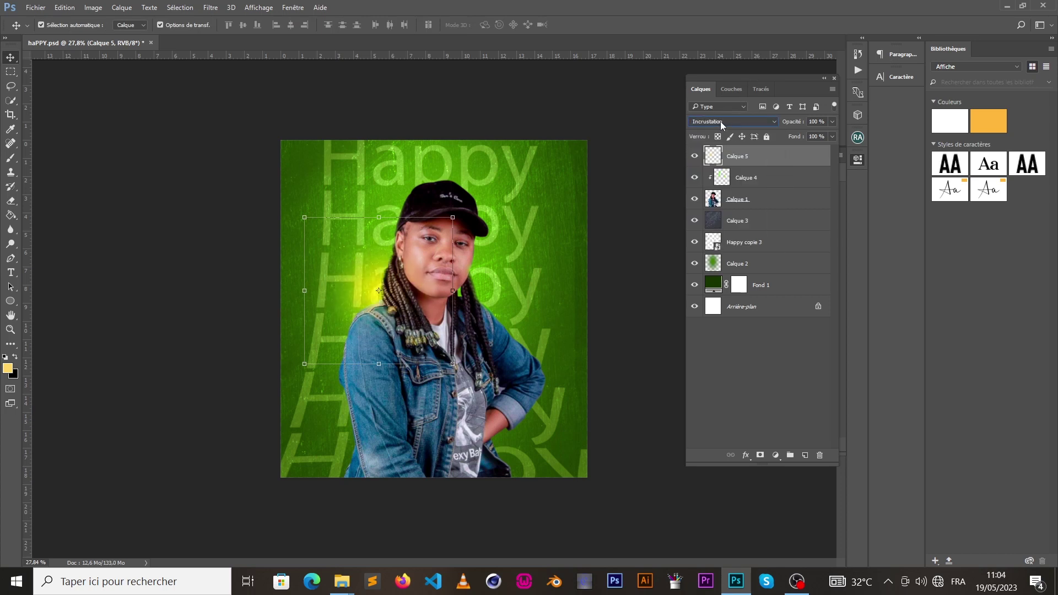
{"action": "scroll", "coordinate": [720, 121], "scroll_direction": "down", "scroll_amount": 4}
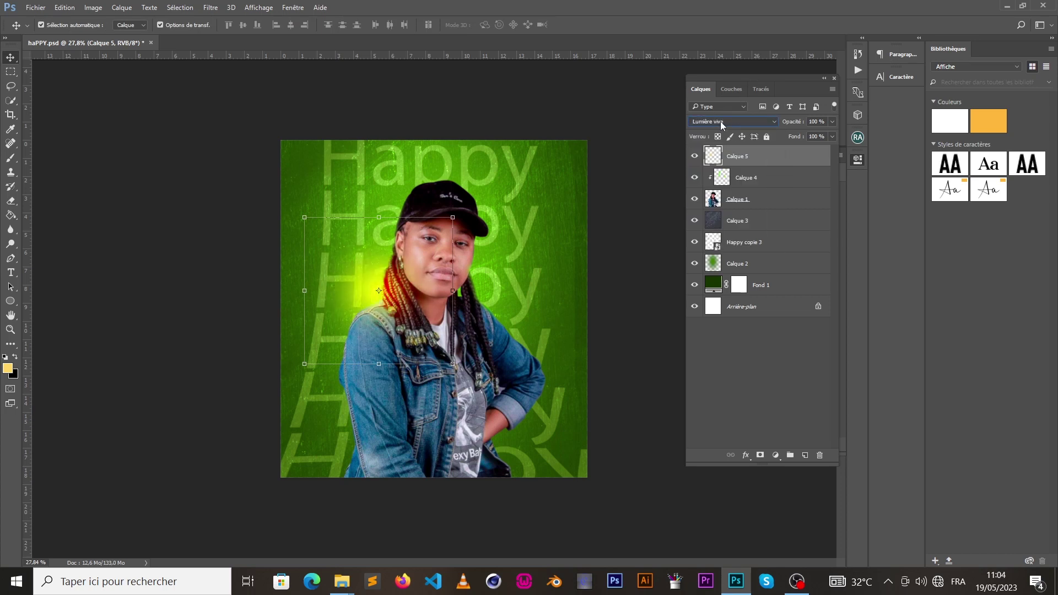
{"action": "scroll", "coordinate": [720, 121], "scroll_direction": "up", "scroll_amount": 6}
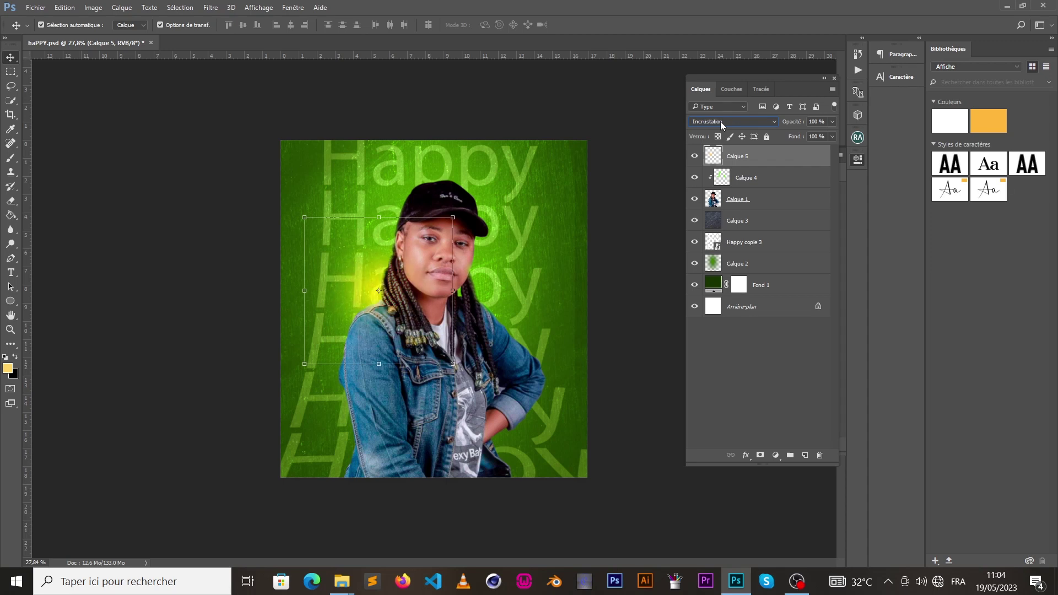
{"action": "left_click", "coordinate": [223, 234]}
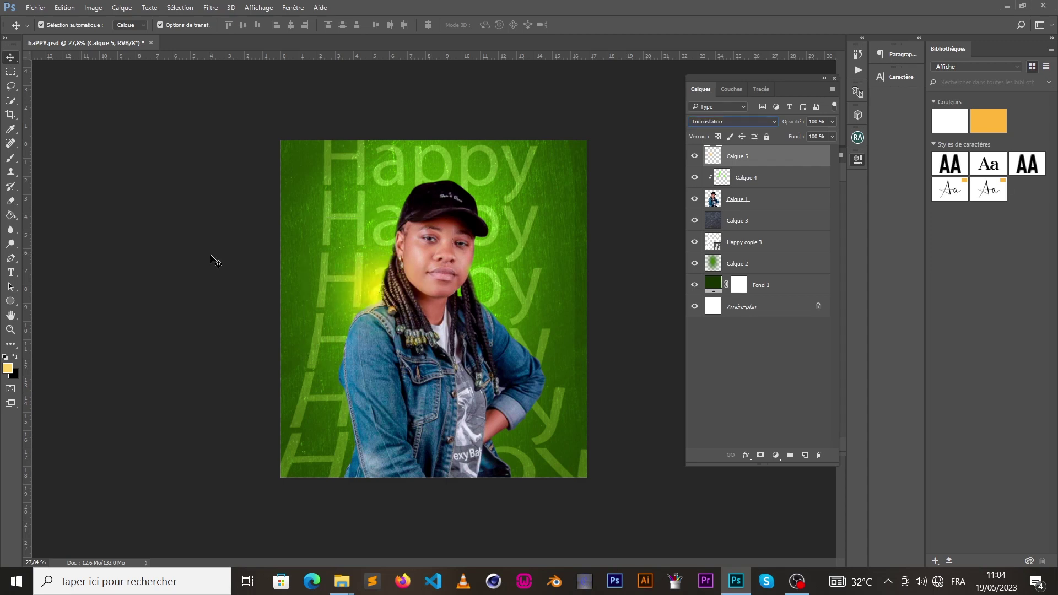
{"action": "left_click", "coordinate": [380, 291]}
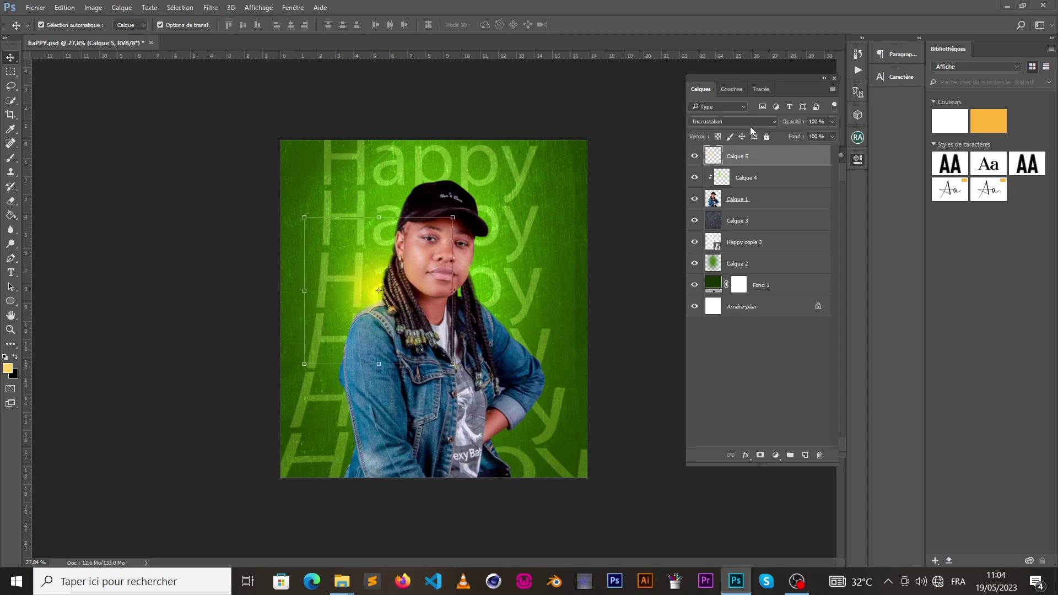
{"action": "scroll", "coordinate": [750, 124], "scroll_direction": "up", "scroll_amount": 5}
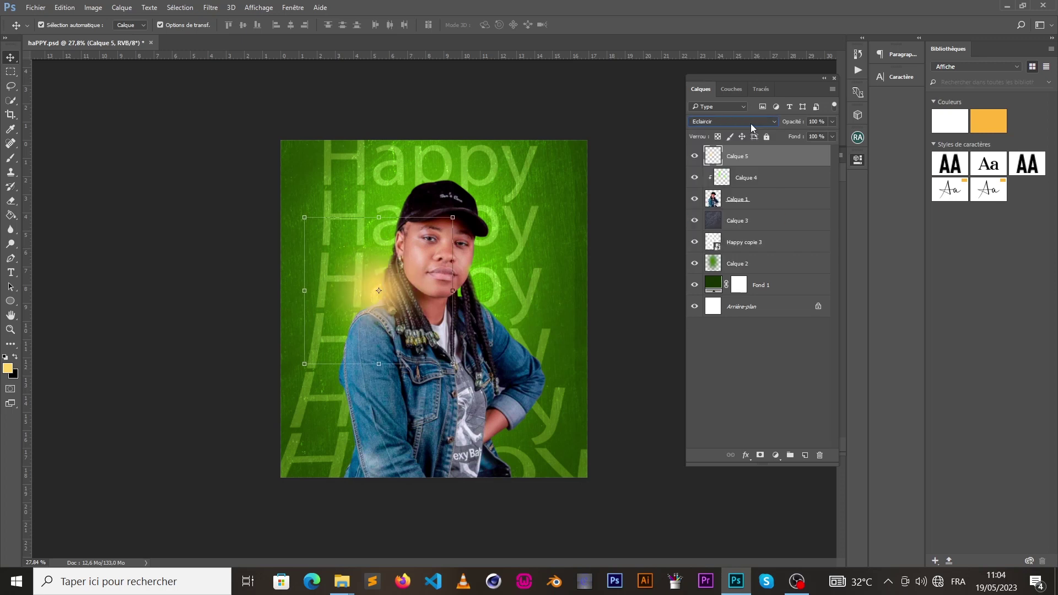
{"action": "scroll", "coordinate": [751, 123], "scroll_direction": "down", "scroll_amount": 2}
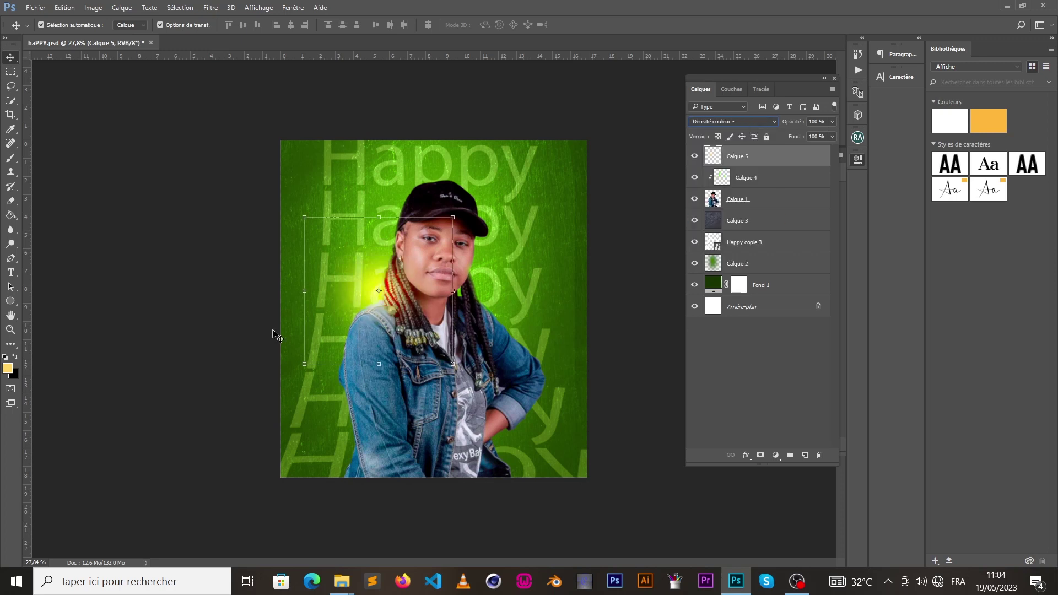
Move the yellow glow on Calque 5 slightly upward behind the braids.
{"action": "left_click", "coordinate": [138, 330]}
{"action": "left_click", "coordinate": [10, 330]}
{"action": "left_click_drag", "start_coordinate": [486, 235], "coordinate": [529, 236]}
{"action": "left_click", "coordinate": [11, 57]}
{"action": "left_click_drag", "start_coordinate": [363, 281], "coordinate": [366, 269]}
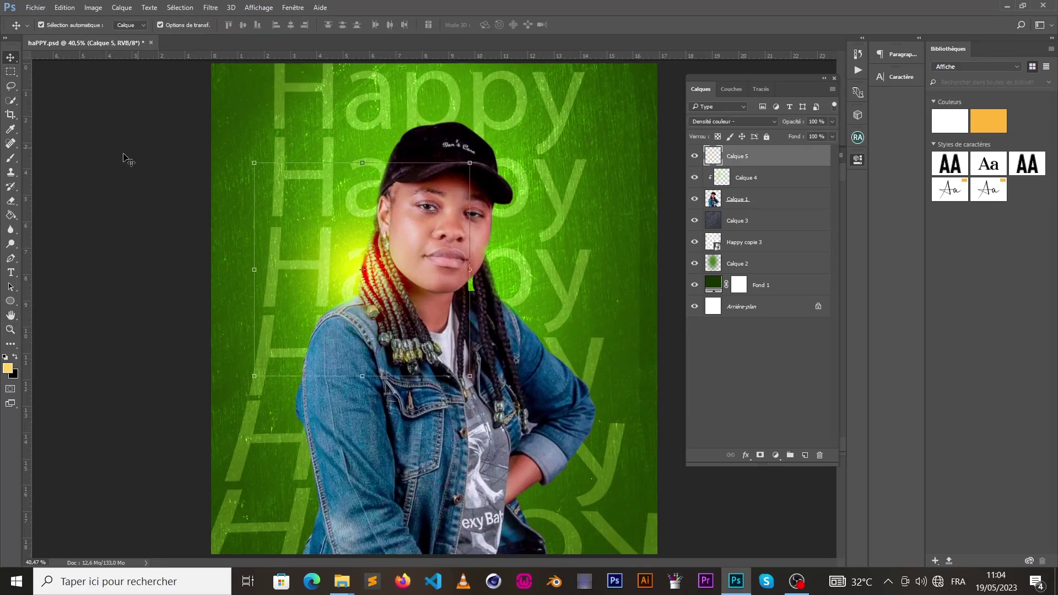
{"action": "left_click", "coordinate": [117, 265]}
Add a new empty layer directly above Calque 5.
{"action": "left_click", "coordinate": [10, 329]}
{"action": "left_click_drag", "start_coordinate": [452, 243], "coordinate": [474, 259]}
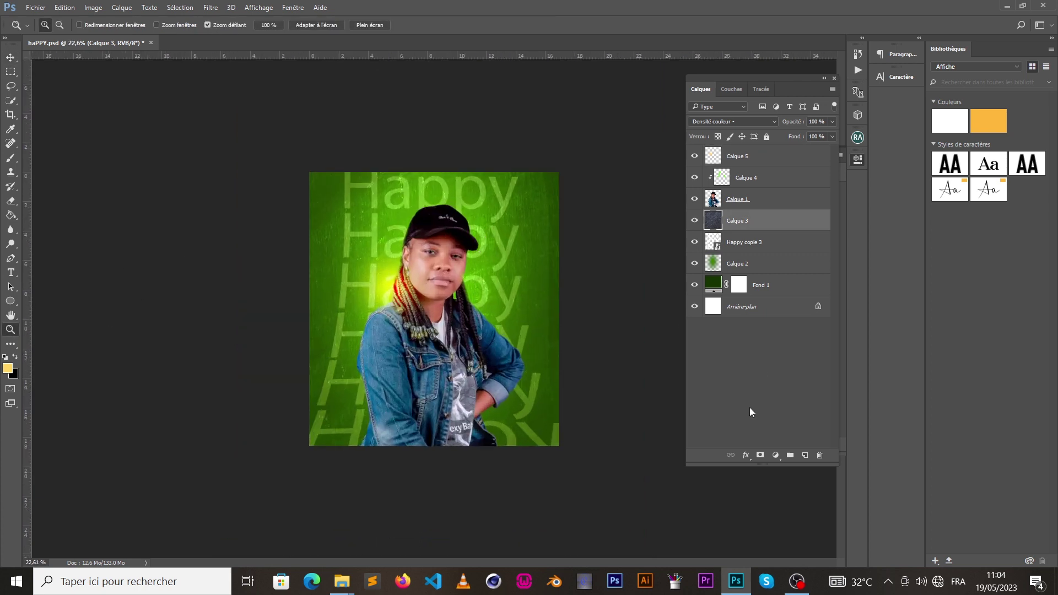
{"action": "left_click", "coordinate": [822, 164]}
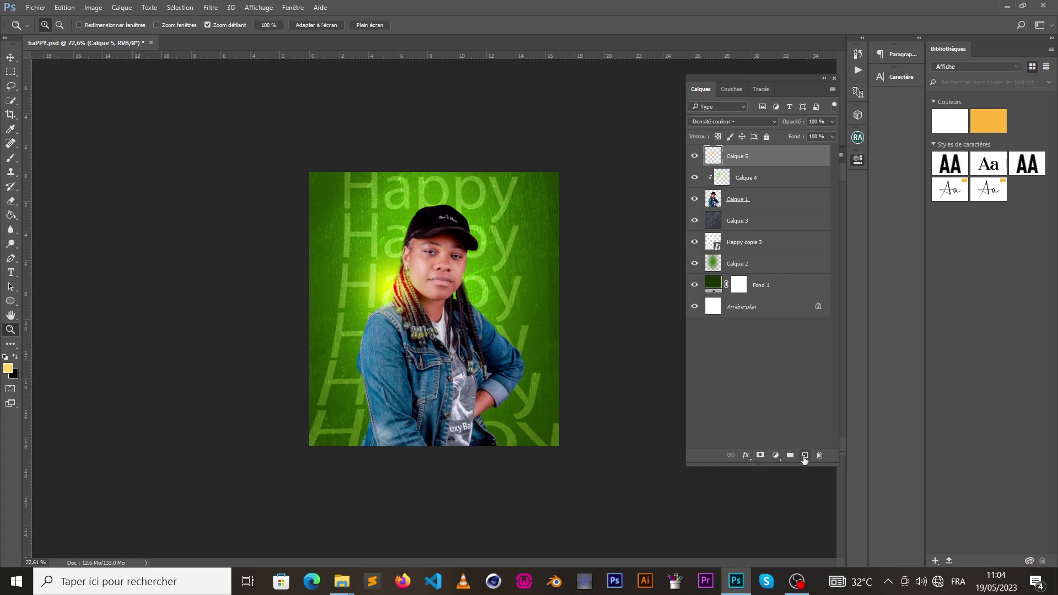
{"action": "left_click", "coordinate": [805, 455]}
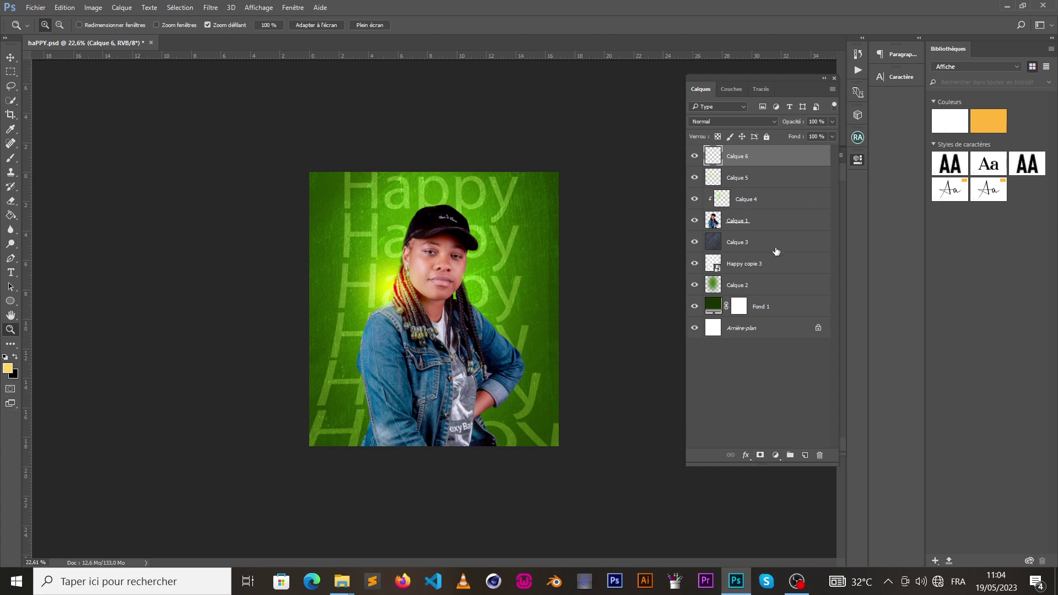
{"action": "key", "text": "ctrl+z"}
{"action": "left_click", "coordinate": [805, 456]}
Choose a dark green based on the poster's background as the foreground colour and fill all of Calque 6 with it.
{"action": "left_click", "coordinate": [8, 368]}
{"action": "left_click", "coordinate": [318, 209]}
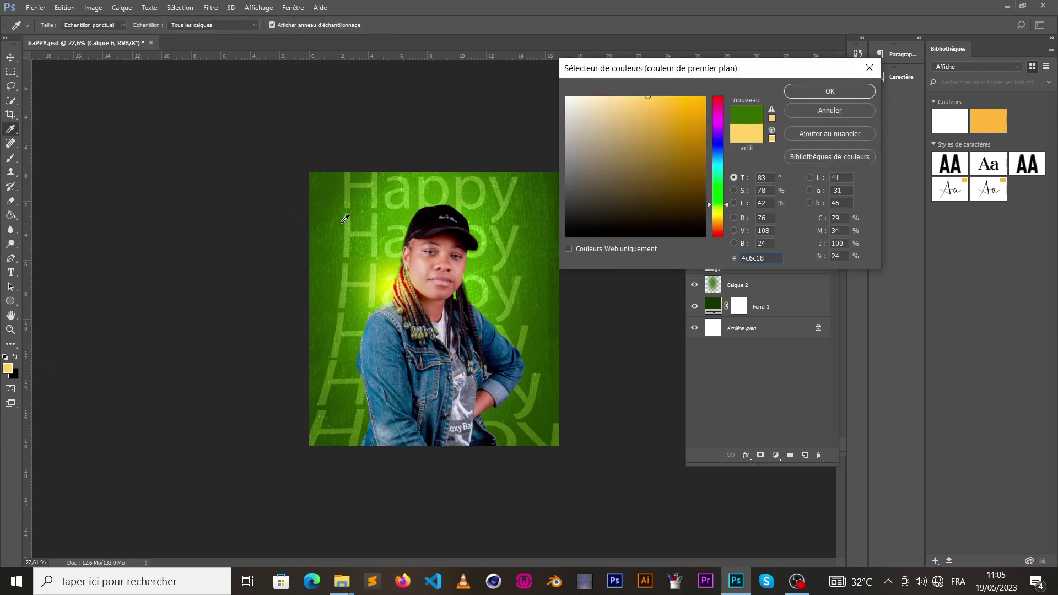
{"action": "left_click", "coordinate": [683, 197]}
{"action": "left_click", "coordinate": [802, 93]}
{"action": "left_click", "coordinate": [10, 215]}
{"action": "left_click", "coordinate": [413, 243]}
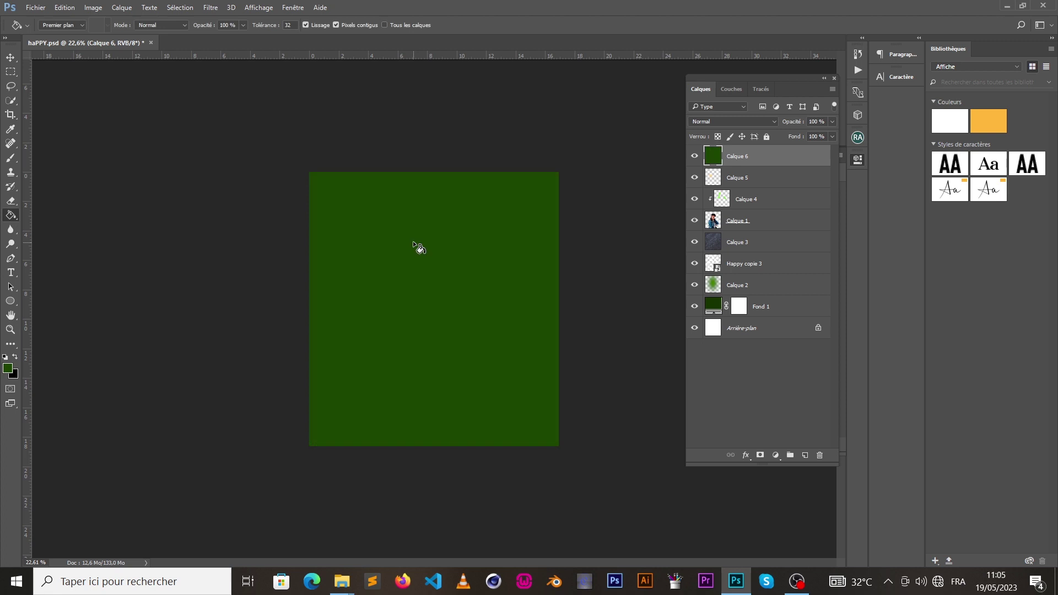
Add a layer mask to Calque 6 and enlarge the soft brush to 3346 px.
{"action": "left_click", "coordinate": [11, 158]}
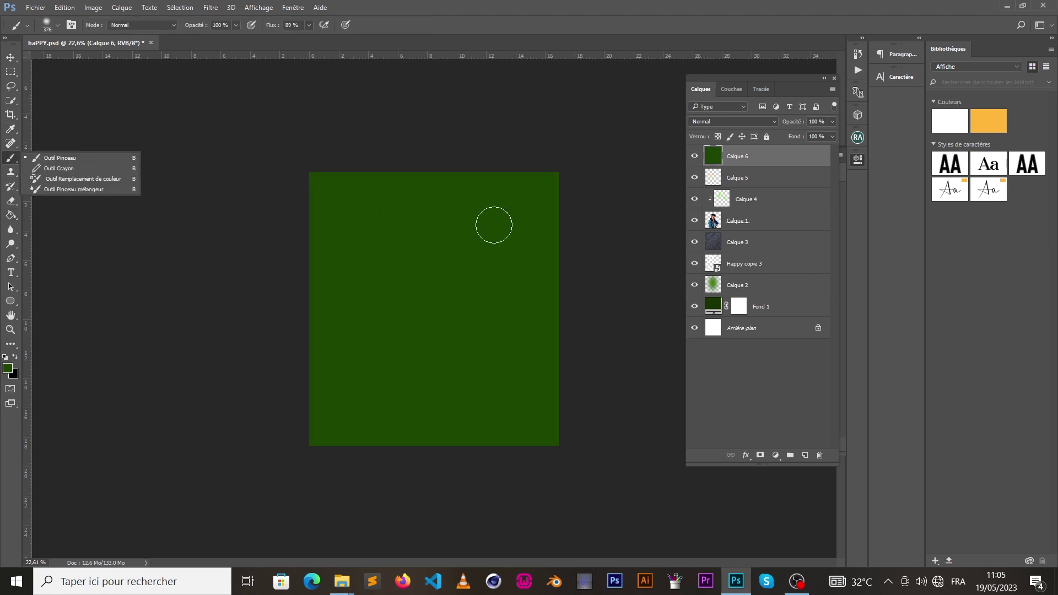
{"action": "left_click", "coordinate": [761, 461]}
{"action": "right_click", "coordinate": [370, 262]}
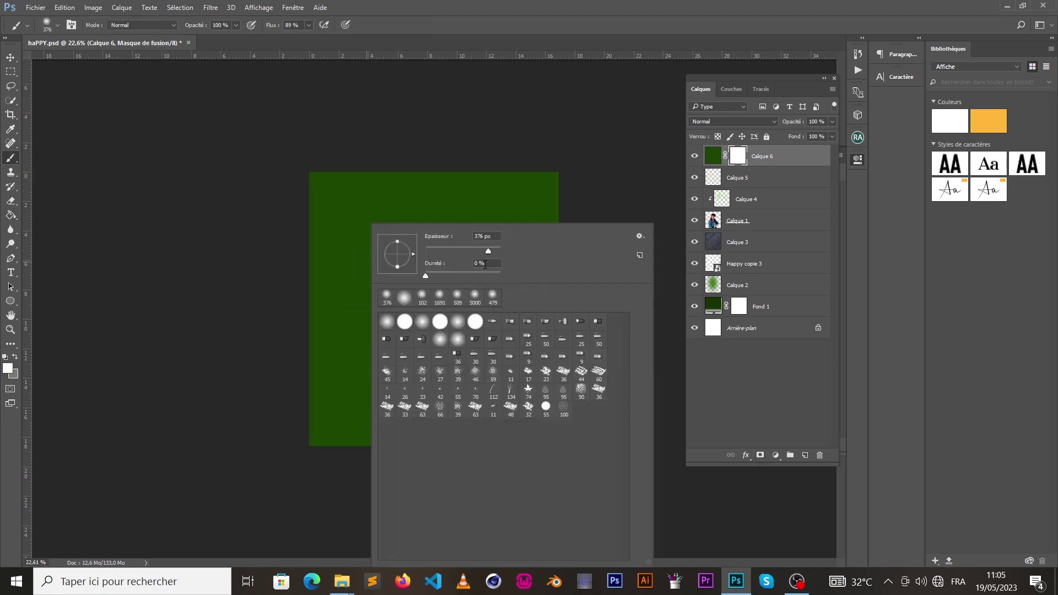
{"action": "left_click_drag", "start_coordinate": [500, 249], "coordinate": [500, 247]}
{"action": "left_click", "coordinate": [398, 207]}
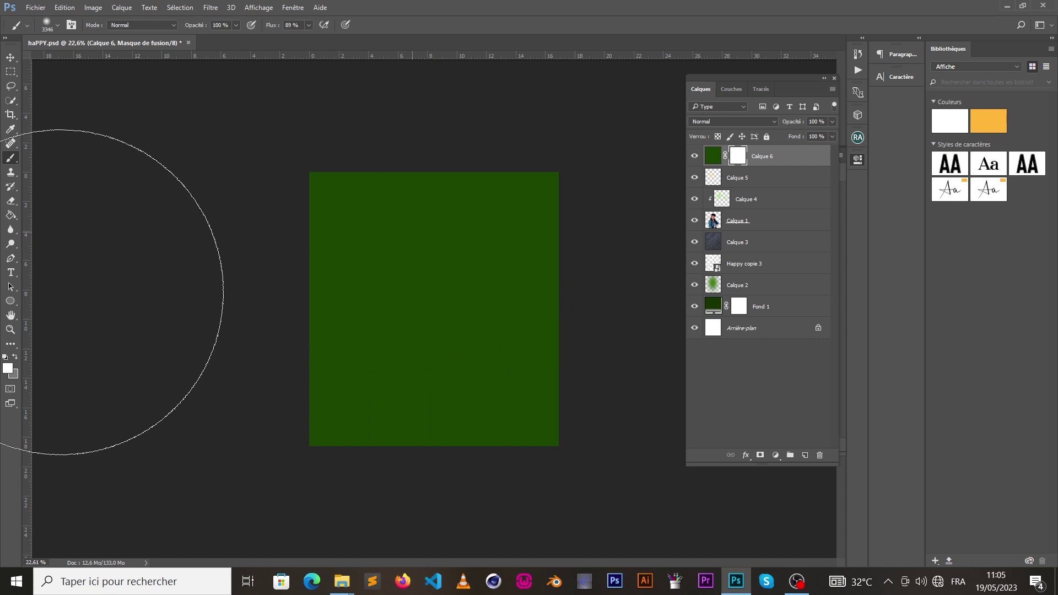
Paint black (000000) on the Calque 6 mask around the face to reveal the portrait, keeping dark green along the lower edge.
{"action": "left_click", "coordinate": [11, 368]}
{"action": "left_click", "coordinate": [613, 227]}
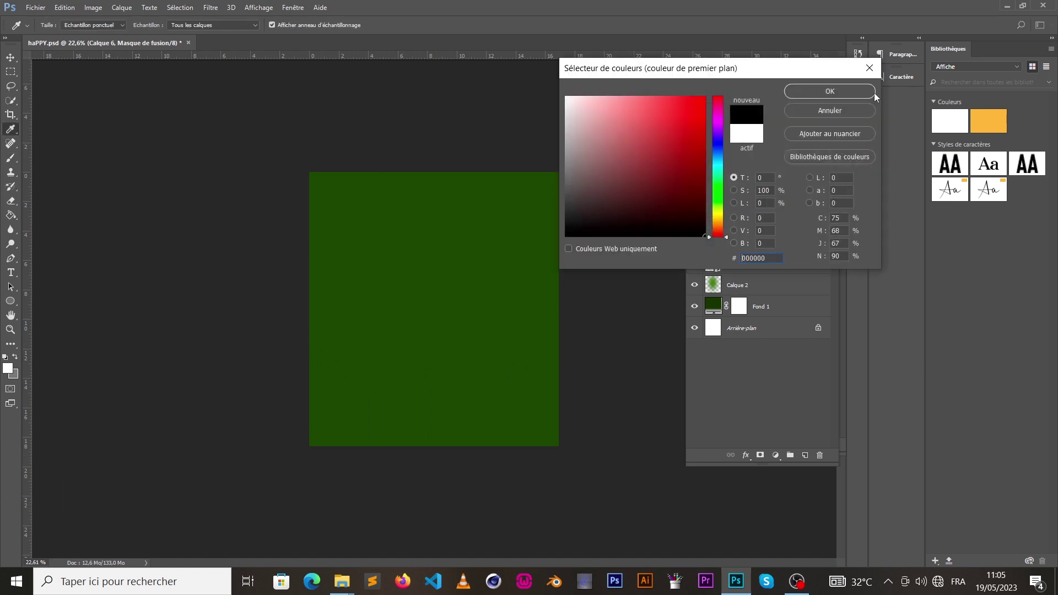
{"action": "left_click", "coordinate": [841, 85]}
{"action": "mouse_move", "coordinate": [402, 243]}
{"action": "left_mouse_down"}
{"action": "mouse_move", "coordinate": [432, 253]}
{"action": "mouse_move", "coordinate": [429, 232]}
{"action": "left_mouse_up"}
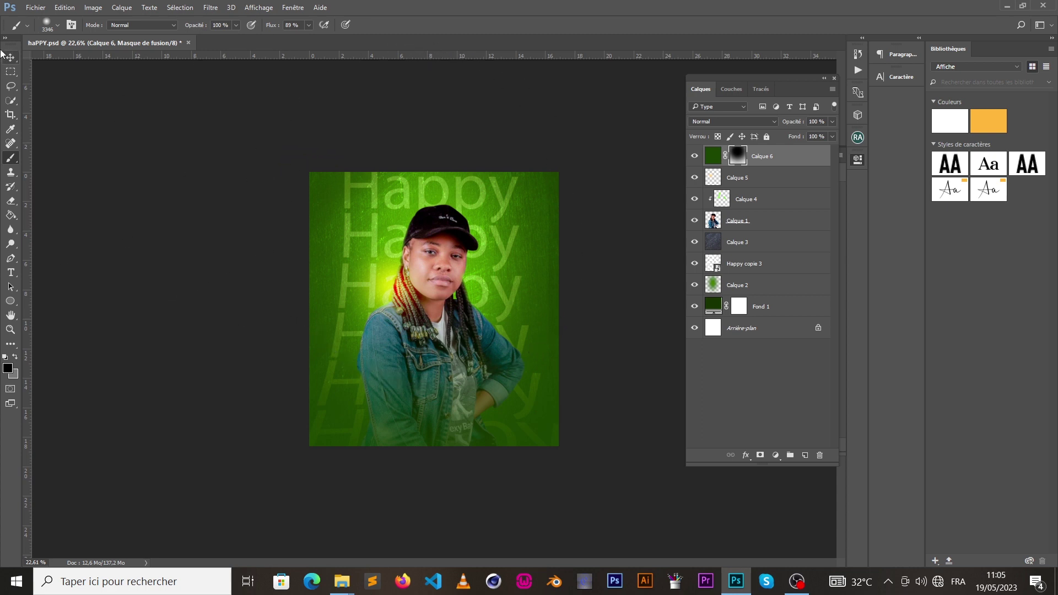
{"action": "left_click", "coordinate": [9, 58]}
Add a Teinte/Saturation adjustment layer above Calque 6.
{"action": "left_click", "coordinate": [10, 329]}
{"action": "mouse_move", "coordinate": [474, 248]}
{"action": "left_mouse_down"}
{"action": "mouse_move", "coordinate": [529, 248]}
{"action": "mouse_move", "coordinate": [485, 248]}
{"action": "left_mouse_up"}
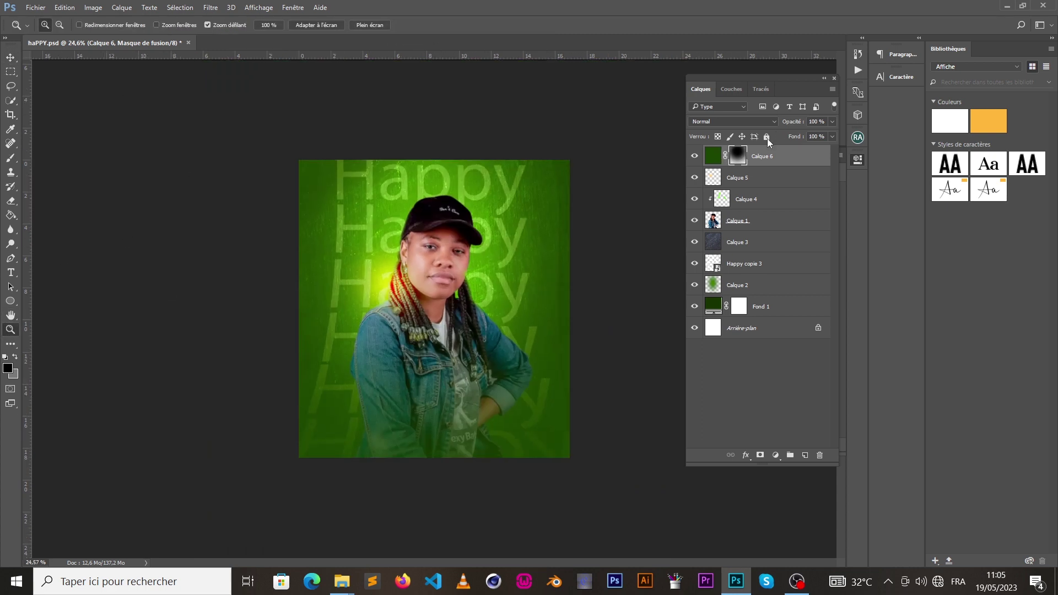
{"action": "left_click", "coordinate": [777, 456]}
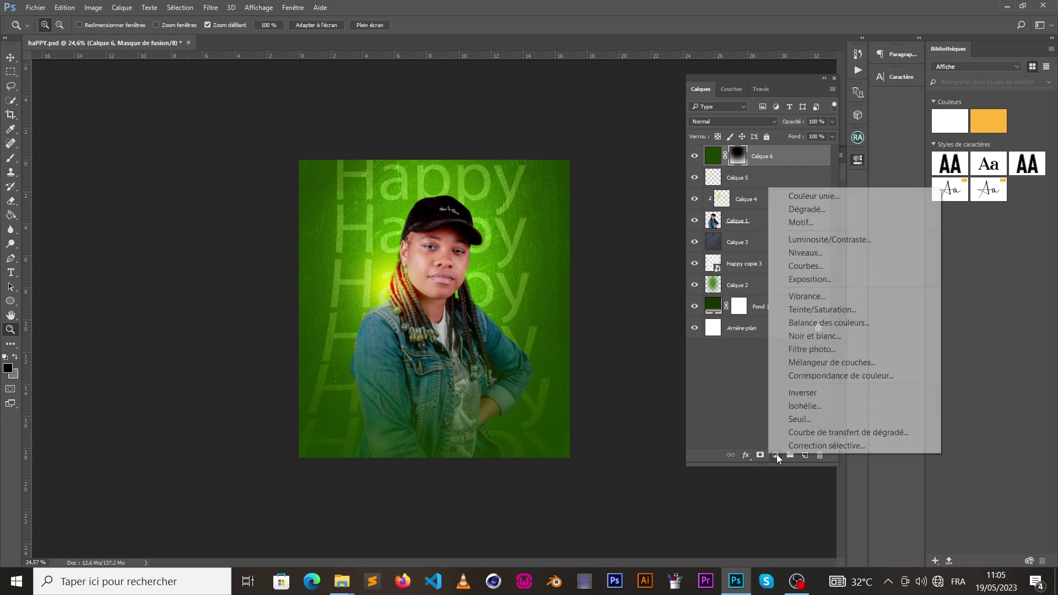
{"action": "left_click", "coordinate": [793, 307]}
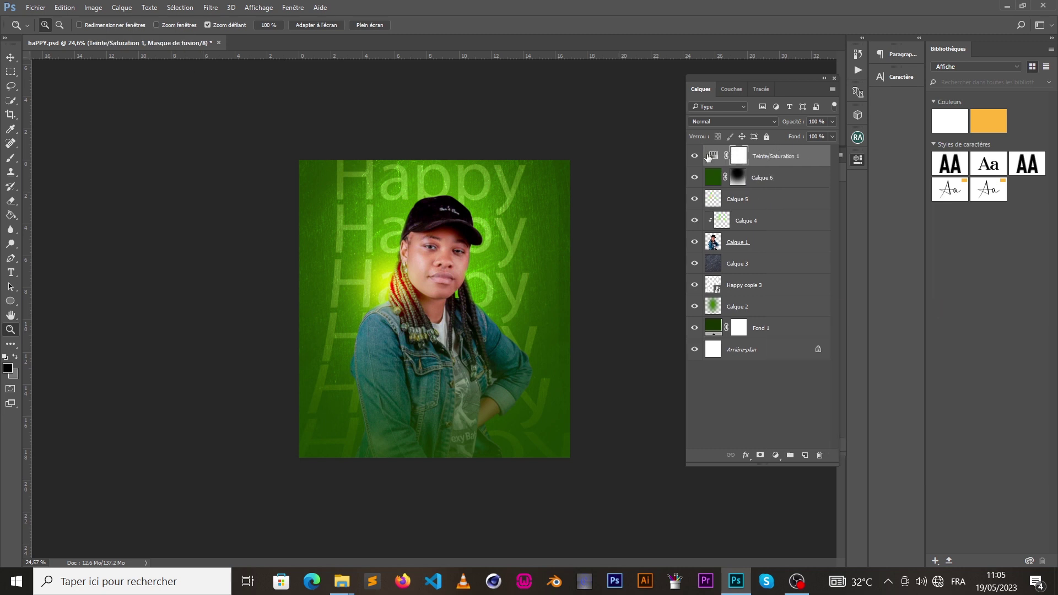
Set the Teinte of the Teinte/Saturation adjustment layer to +8.
{"action": "left_click", "coordinate": [716, 157]}
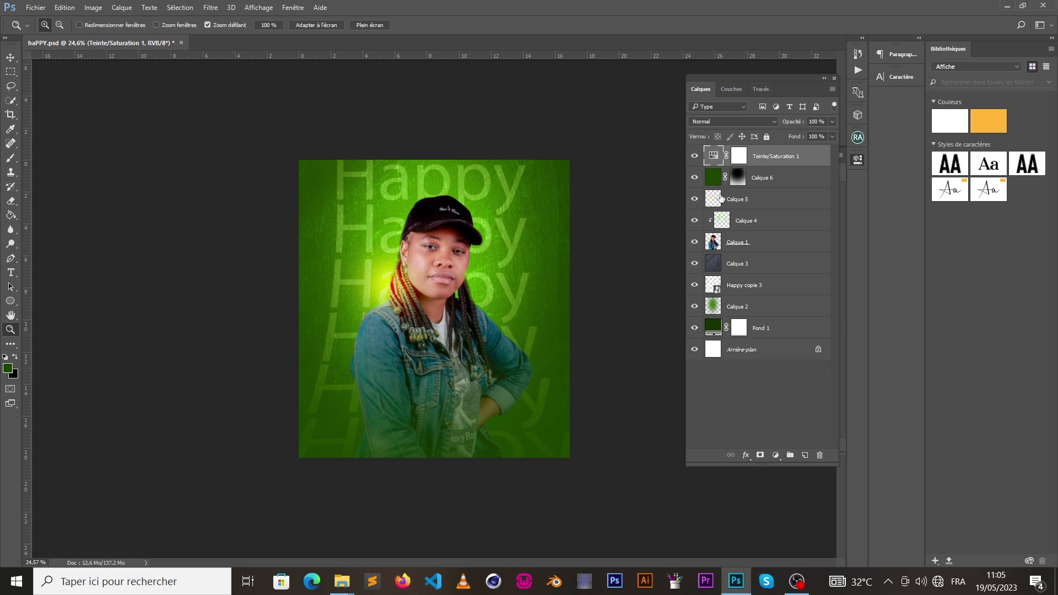
{"action": "left_click_drag", "start_coordinate": [790, 78], "coordinate": [699, 72]}
{"action": "mouse_move", "coordinate": [763, 231]}
{"action": "left_mouse_down"}
{"action": "mouse_move", "coordinate": [746, 233]}
{"action": "mouse_move", "coordinate": [770, 243]}
{"action": "left_mouse_up"}
{"action": "left_click", "coordinate": [700, 72]}
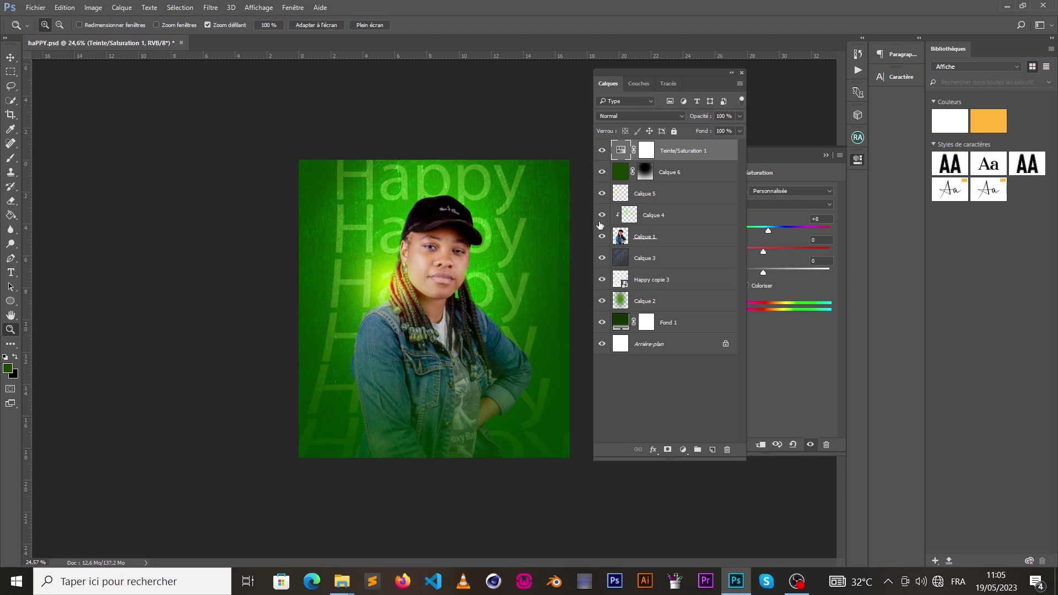
Move the Teinte/Saturation layer between Calque 1 and Calque 3 and set its Saturation to +10.
{"action": "mouse_move", "coordinate": [445, 242]}
{"action": "left_mouse_down"}
{"action": "mouse_move", "coordinate": [468, 237]}
{"action": "mouse_move", "coordinate": [435, 226]}
{"action": "mouse_move", "coordinate": [451, 246]}
{"action": "left_mouse_up"}
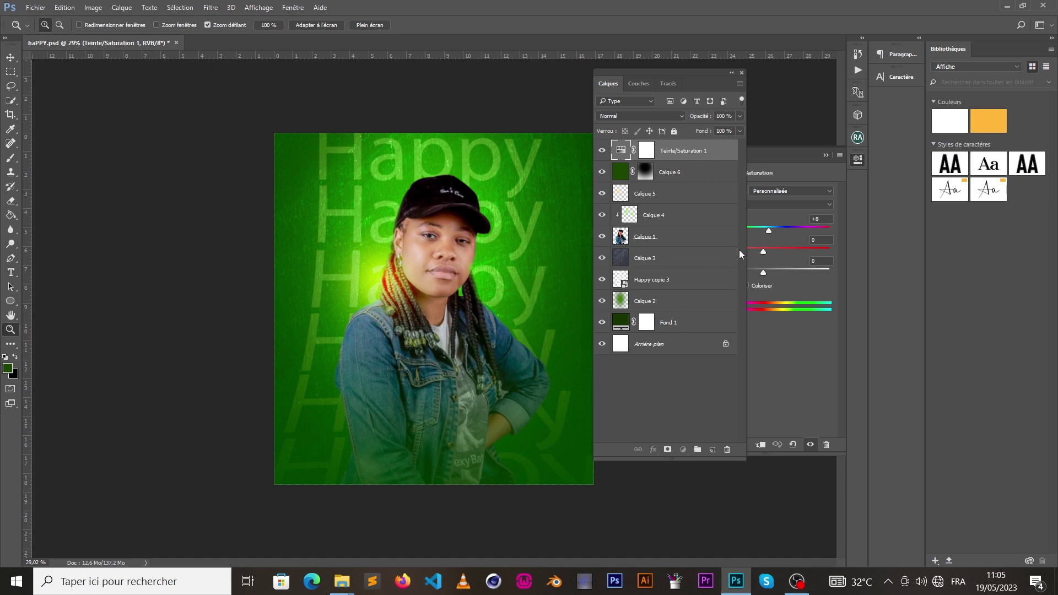
{"action": "left_click_drag", "start_coordinate": [706, 145], "coordinate": [703, 243]}
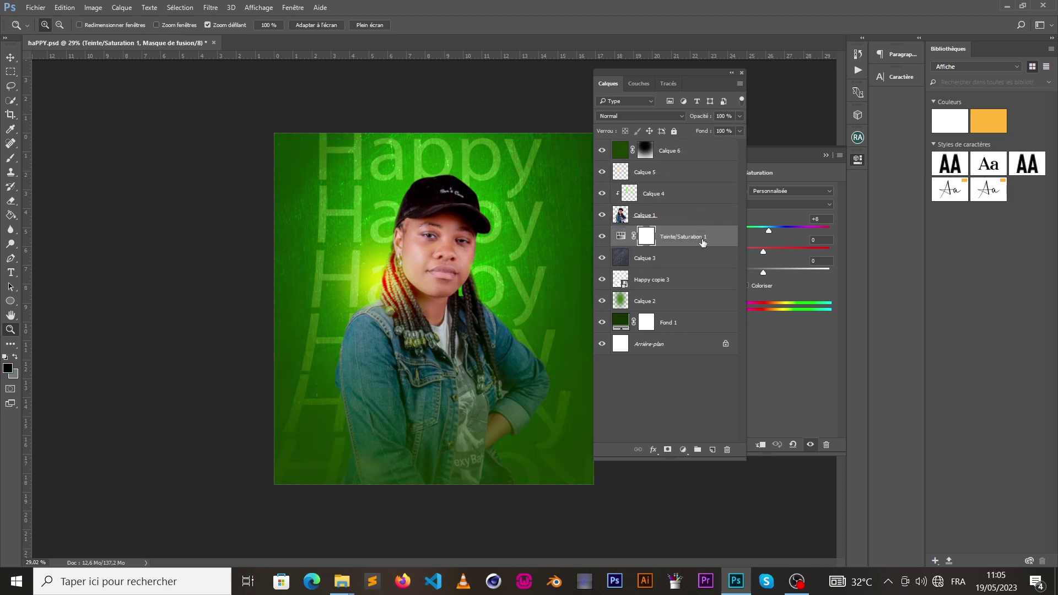
{"action": "left_click", "coordinate": [772, 213]}
{"action": "left_click_drag", "start_coordinate": [769, 229], "coordinate": [769, 234]}
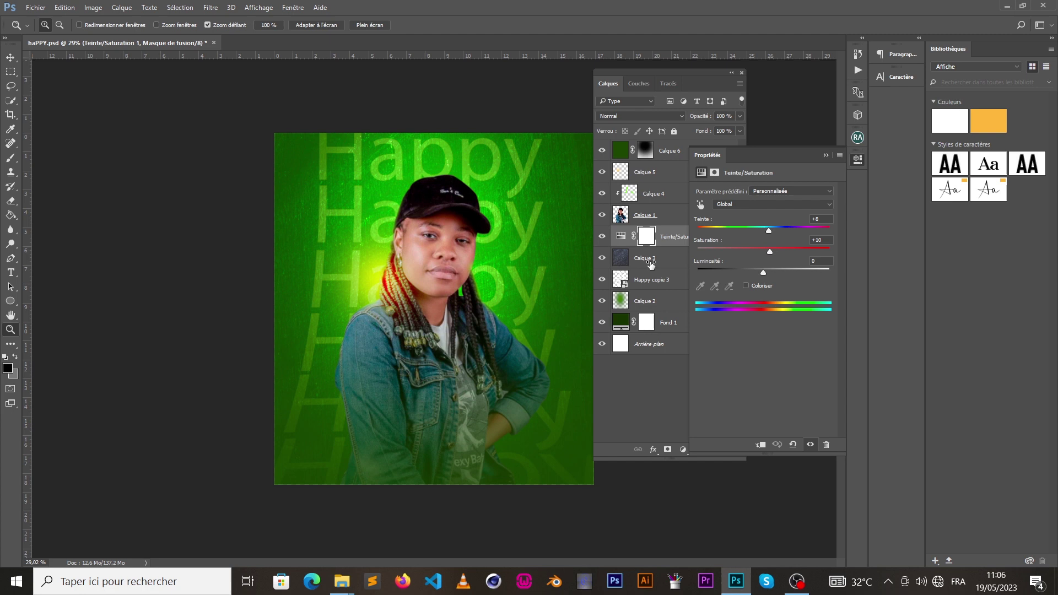
{"action": "mouse_move", "coordinate": [436, 241]}
{"action": "left_mouse_down"}
{"action": "mouse_move", "coordinate": [422, 240]}
{"action": "mouse_move", "coordinate": [499, 236]}
{"action": "mouse_move", "coordinate": [440, 238]}
{"action": "left_mouse_up"}
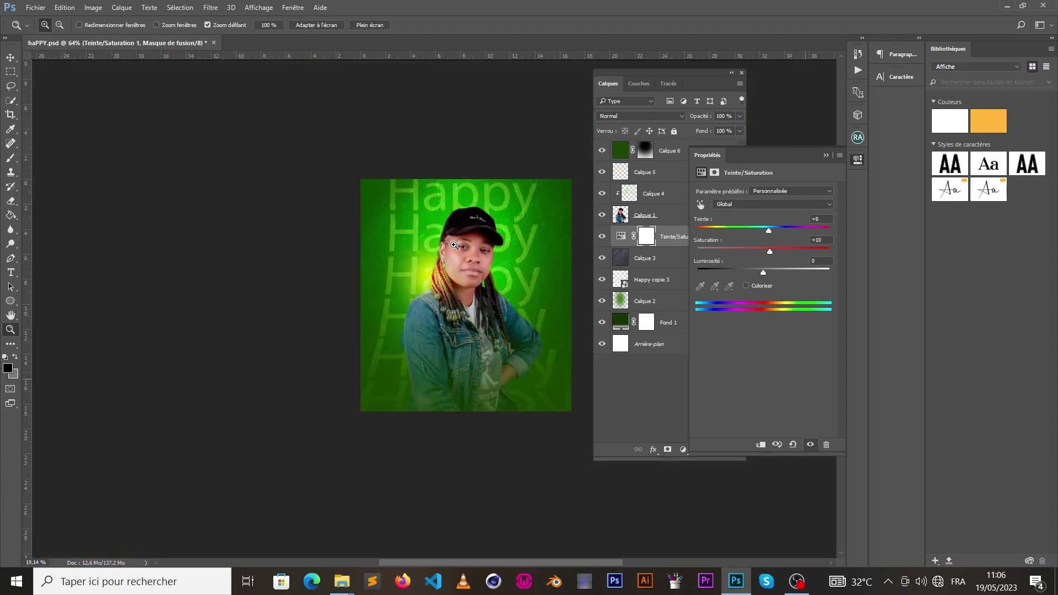
Save the poster document haPPY.psd.
{"action": "left_click", "coordinate": [36, 7]}
{"action": "left_click", "coordinate": [60, 146]}
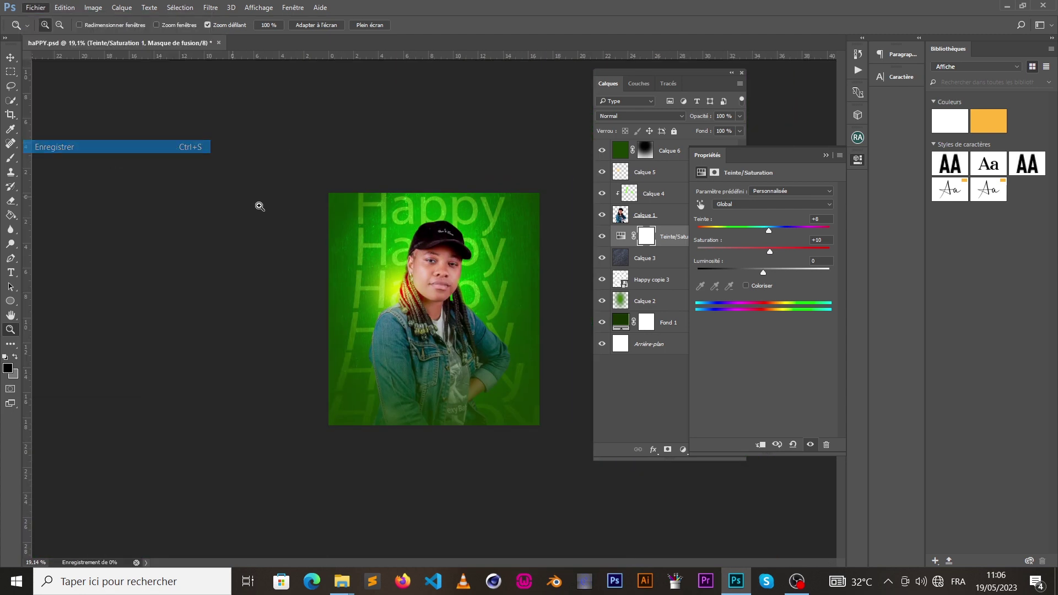
Collapse the Propriétés panel and dock the floating Calques panel group as icons beneath it, leaving the poster unobstructed.
{"action": "key", "text": "ctrl+plus"}
{"action": "key", "text": "ctrl+plus"}
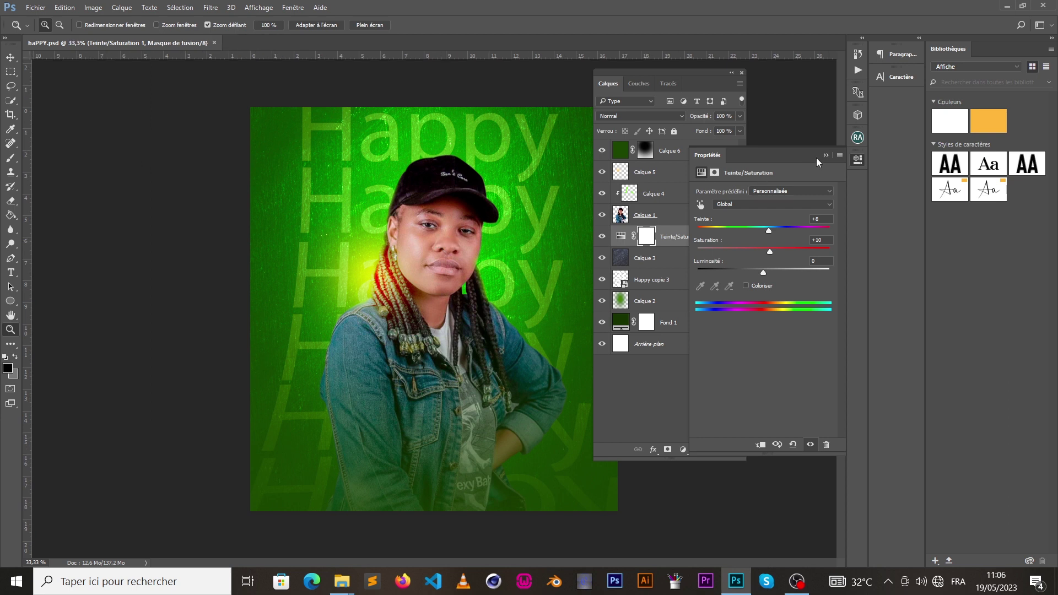
{"action": "left_click", "coordinate": [826, 155]}
{"action": "left_click_drag", "start_coordinate": [665, 72], "coordinate": [859, 181]}
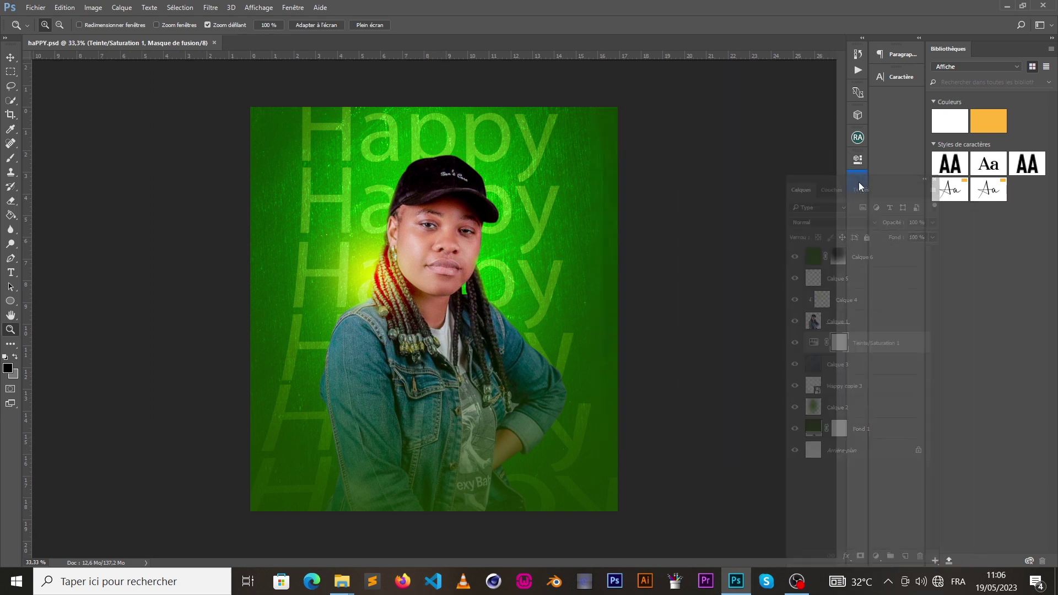
{"action": "left_click_drag", "start_coordinate": [434, 309], "coordinate": [472, 223]}
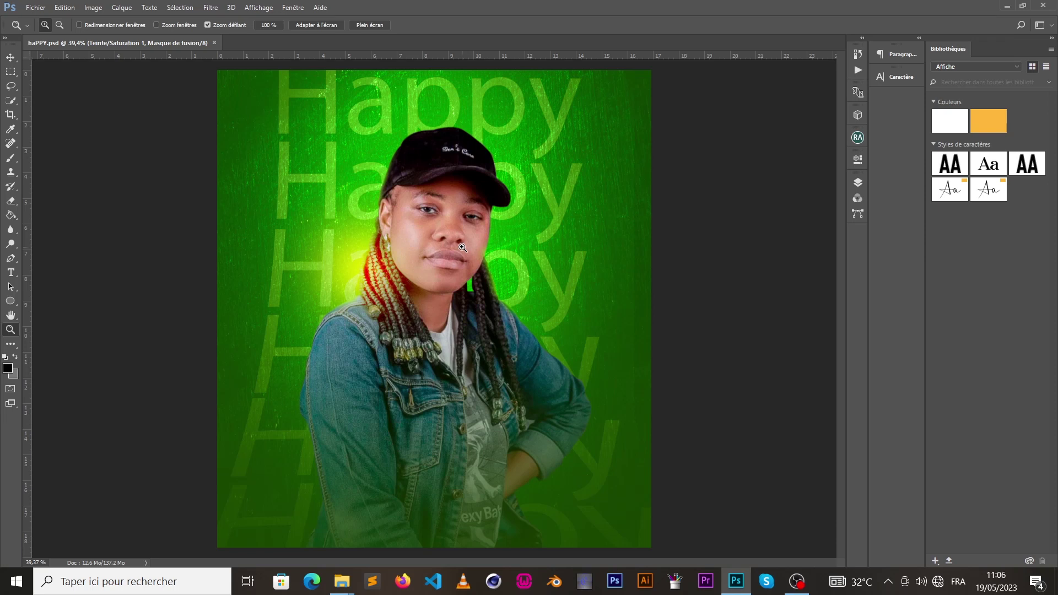
{"action": "left_click_drag", "start_coordinate": [444, 191], "coordinate": [428, 270]}
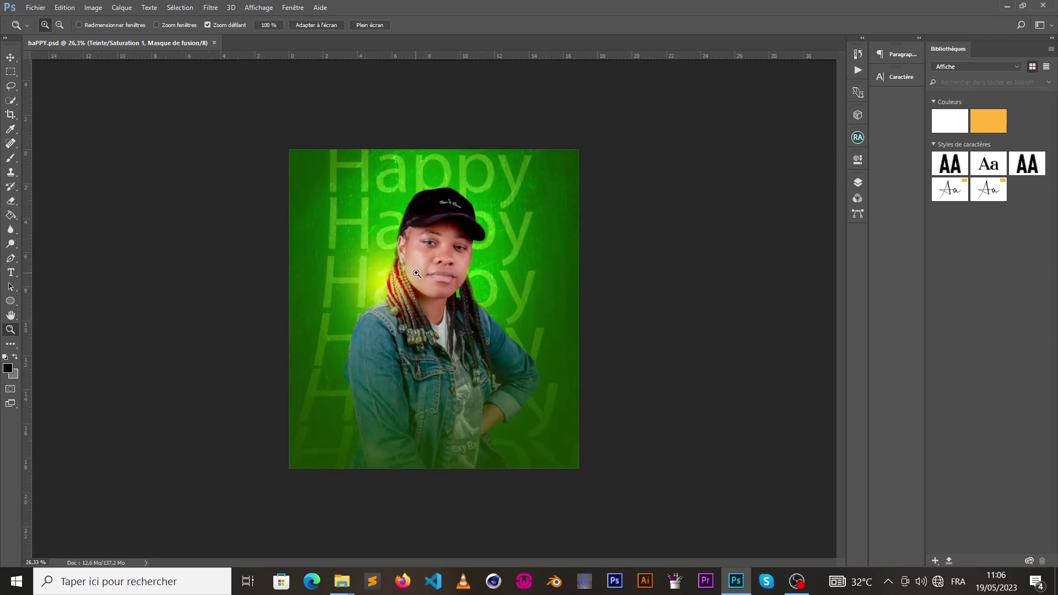
{"action": "key", "text": "ctrl+0"}
{"action": "left_click", "coordinate": [10, 57]}
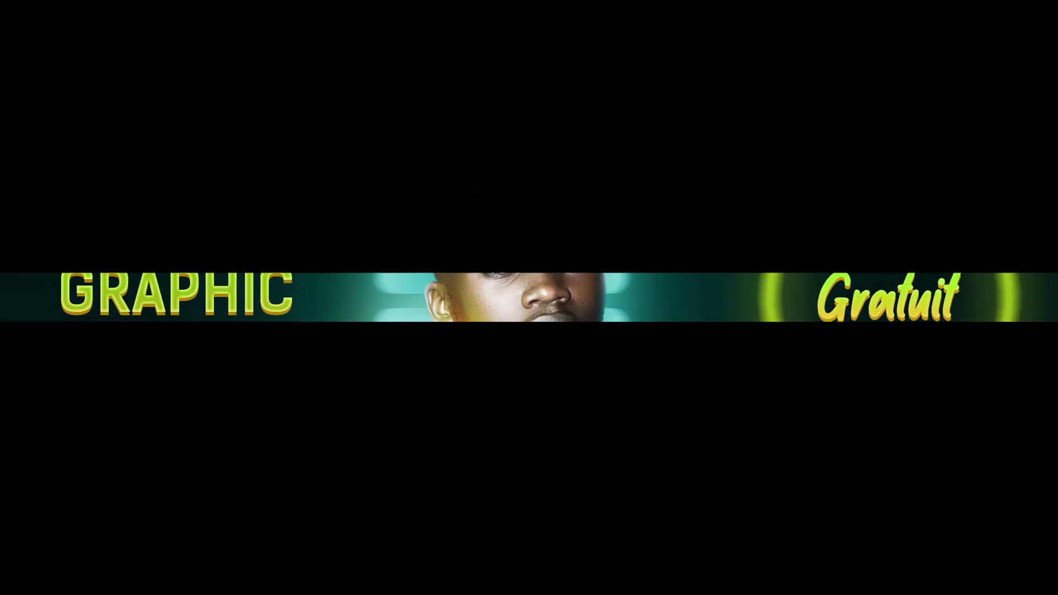